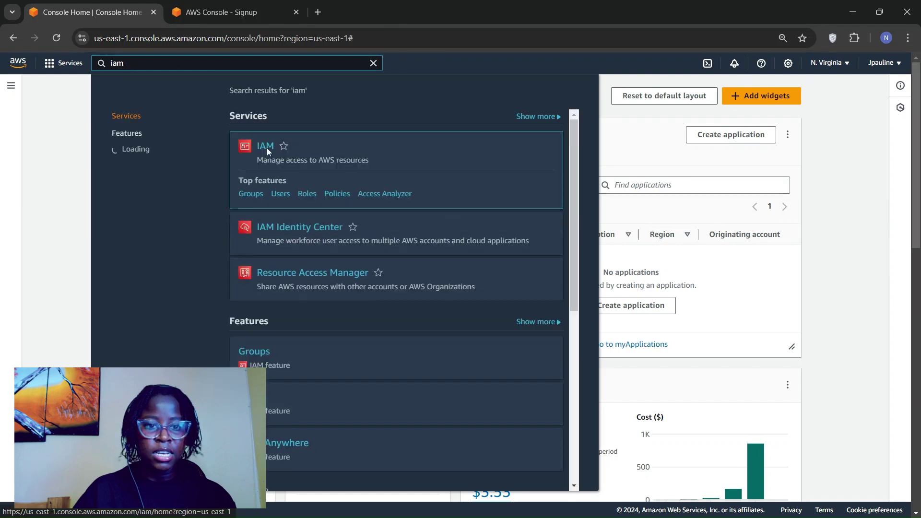
# Open the IAM service and display its list of users
pyautogui.click(266, 148)
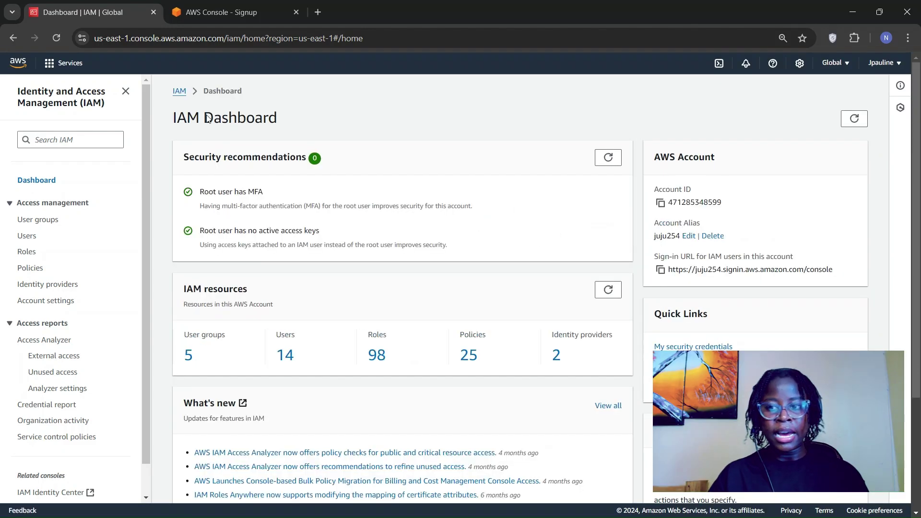
pyautogui.click(887, 66)
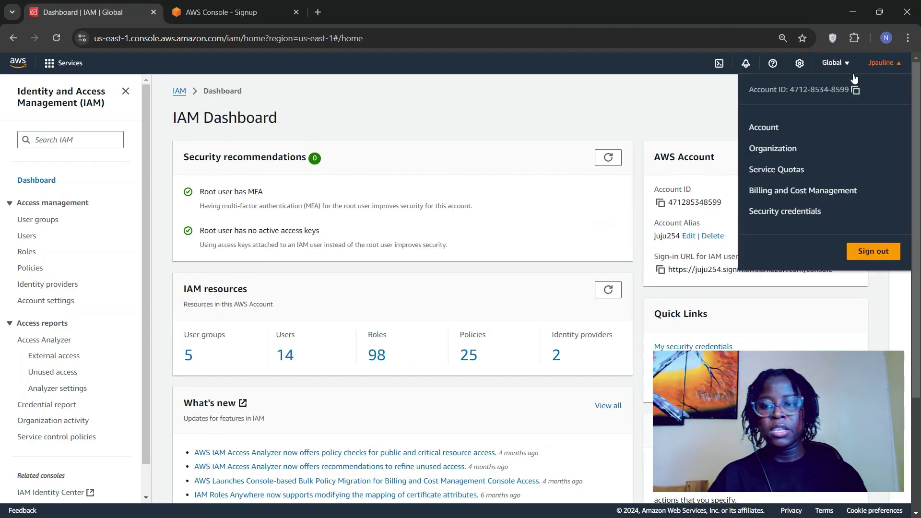
pyautogui.click(583, 122)
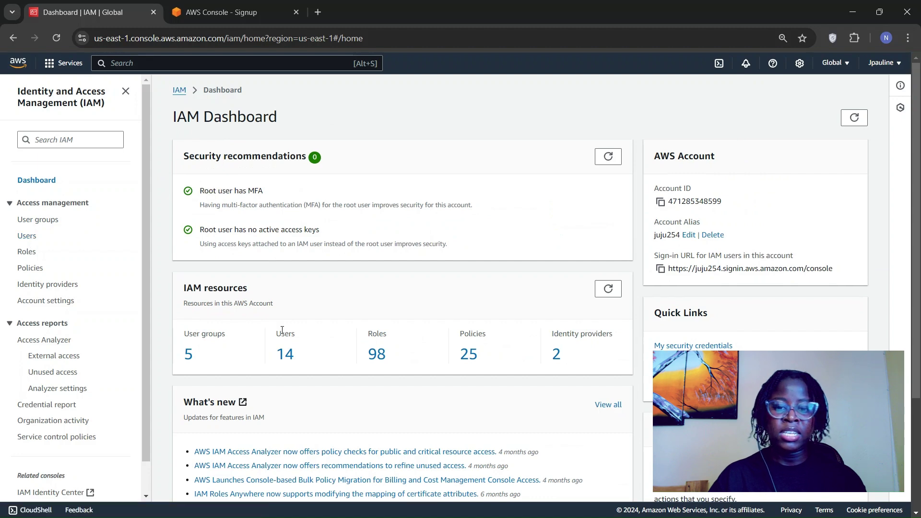
pyautogui.scroll(-1, 282, 326)
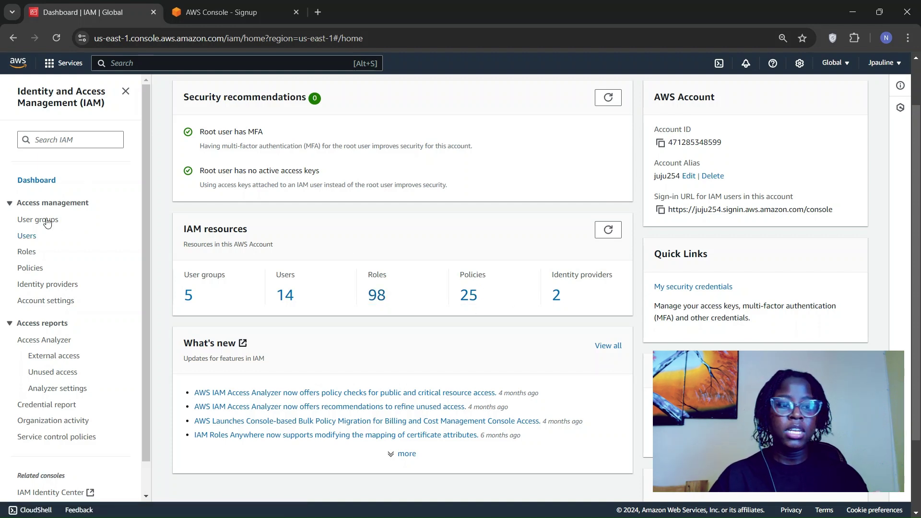
pyautogui.click(28, 237)
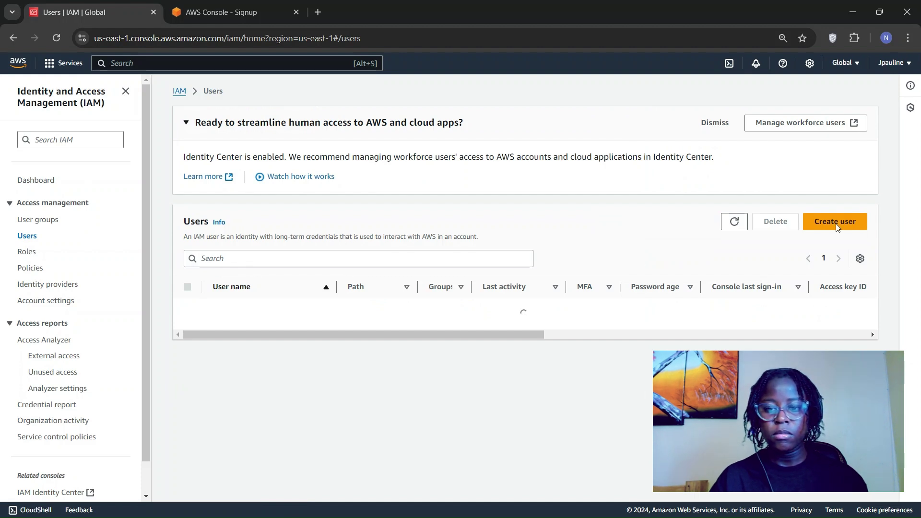
pyautogui.scroll(-3, 743, 267)
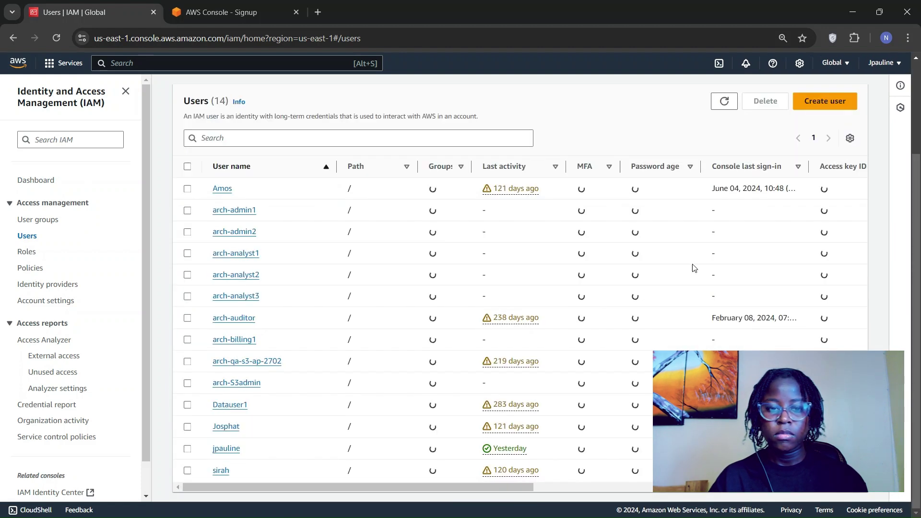
# Start creating an IAM user and enter cloud1 as the user name
pyautogui.click(834, 102)
pyautogui.click(364, 212)
pyautogui.write('clo')
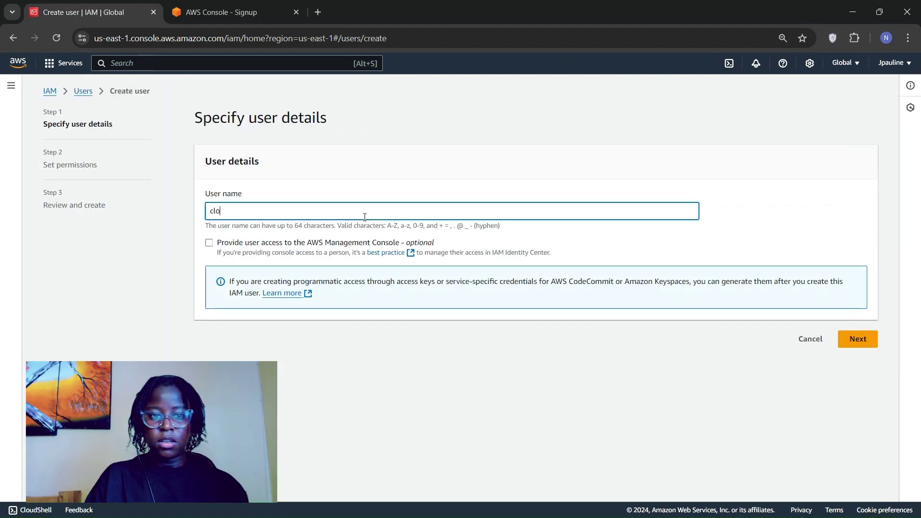
pyautogui.write('ud1')
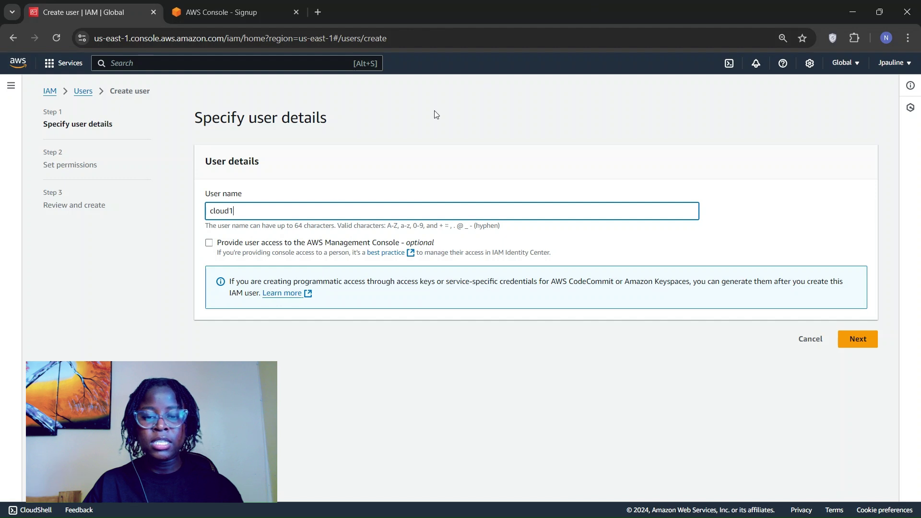
# Provide the user with access to the AWS Management Console and choose to create an IAM user
pyautogui.click(297, 244)
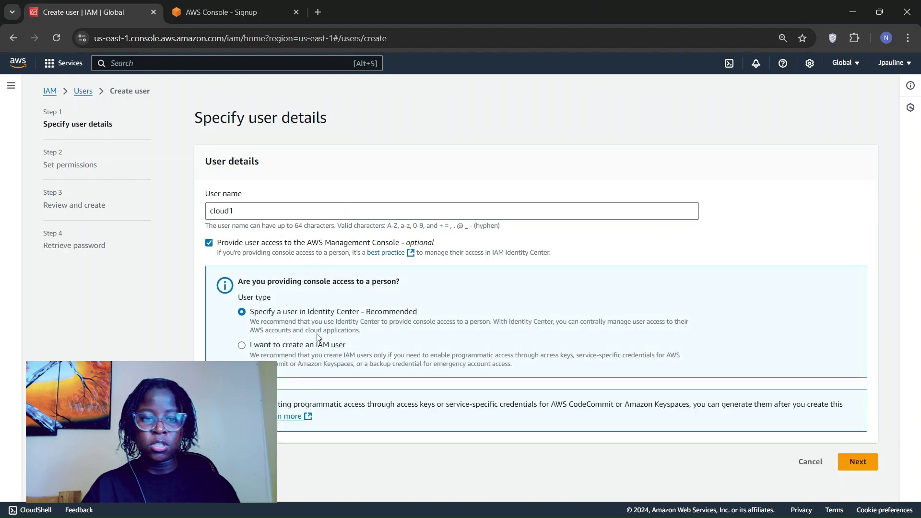
pyautogui.click(309, 346)
pyautogui.scroll(-2, 307, 353)
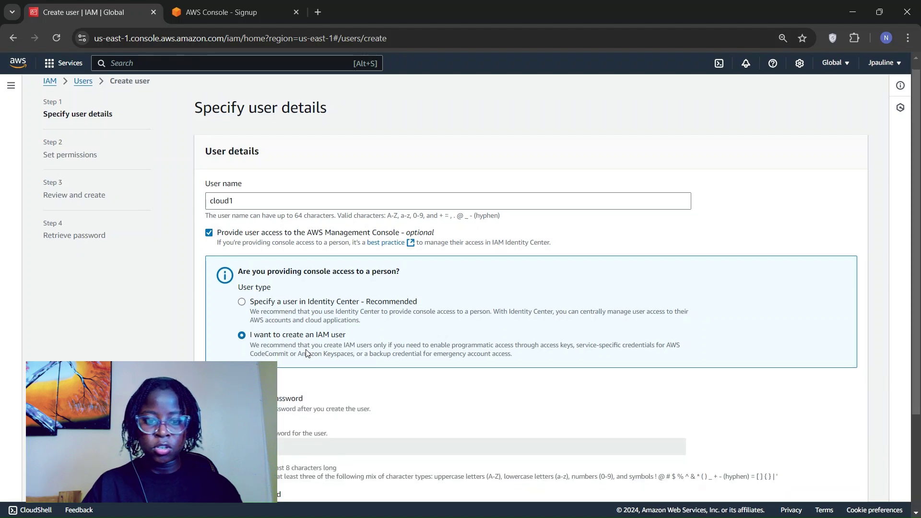
# Set a custom console password, turn off the required password change at next sign-in, and continue to the permissions
pyautogui.scroll(-3, 314, 236)
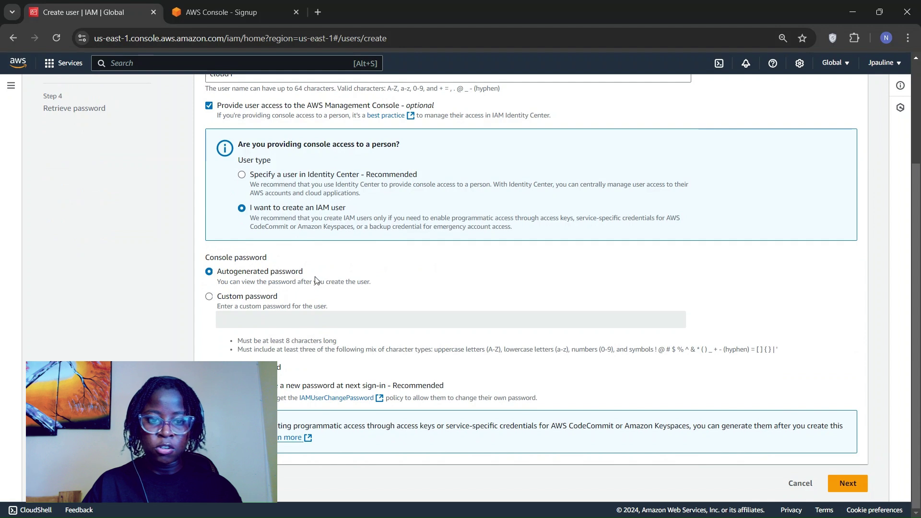
pyautogui.click(224, 301)
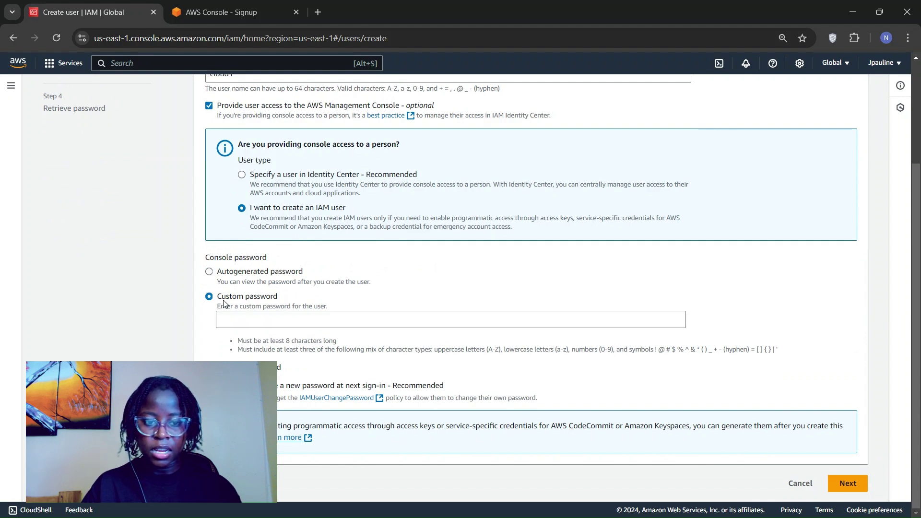
pyautogui.click(255, 325)
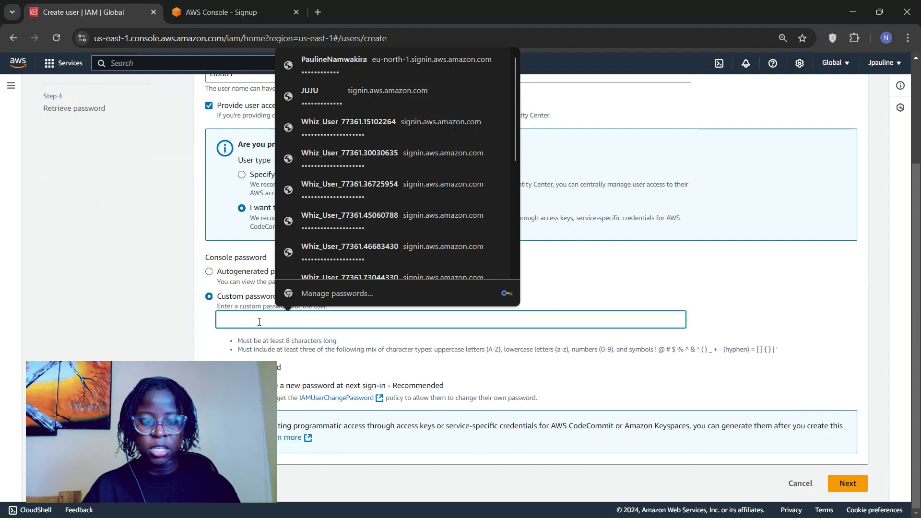
pyautogui.write('•••••')
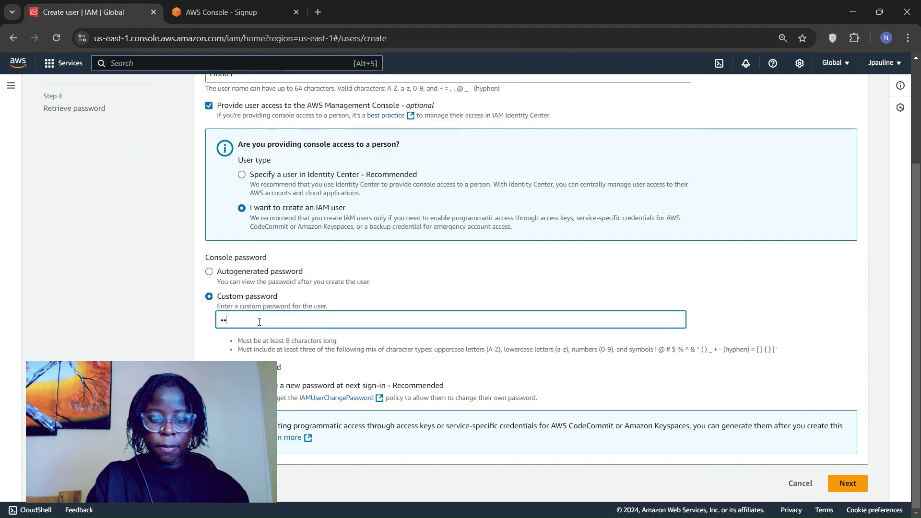
pyautogui.write('••••••')
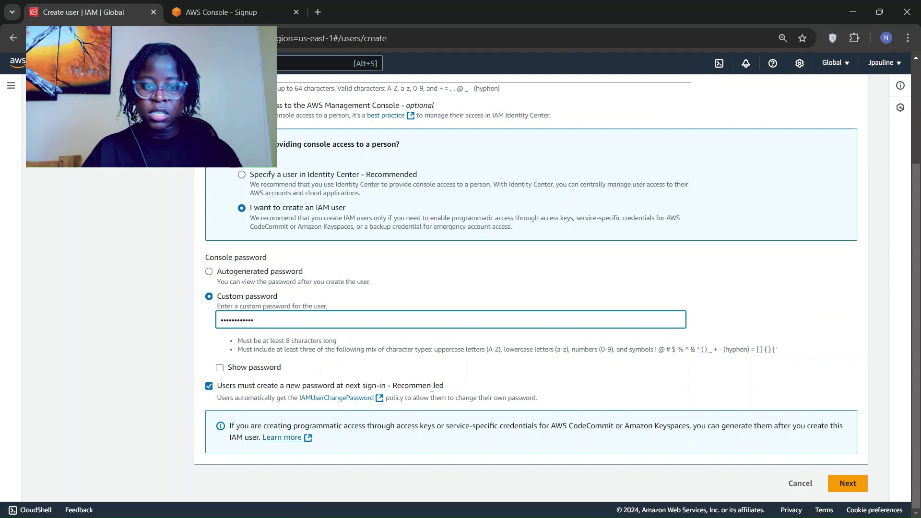
pyautogui.click(223, 386)
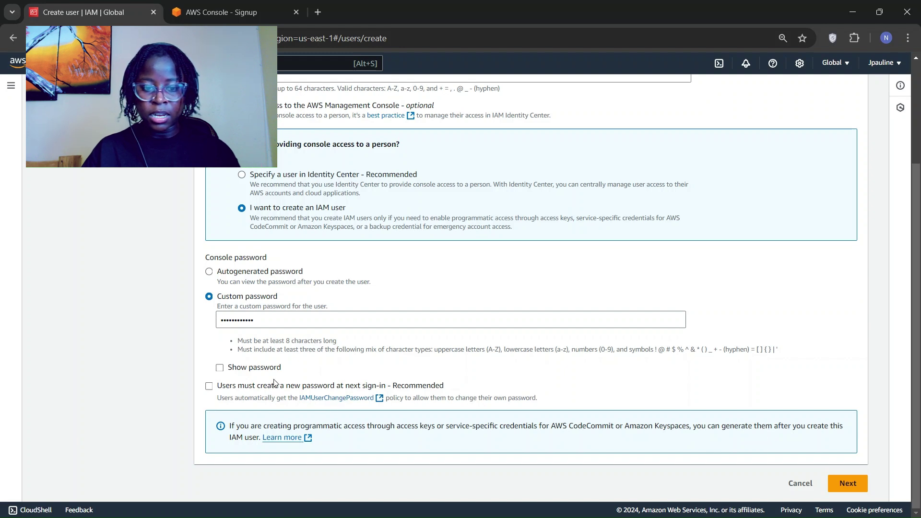
pyautogui.click(846, 485)
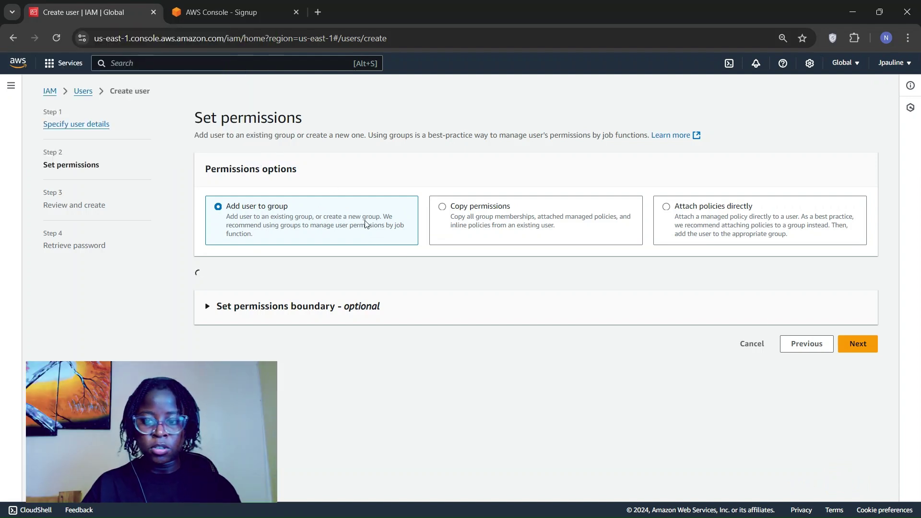
# Keep the Add user to group option without selecting any group, and create the user
pyautogui.scroll(-1, 367, 223)
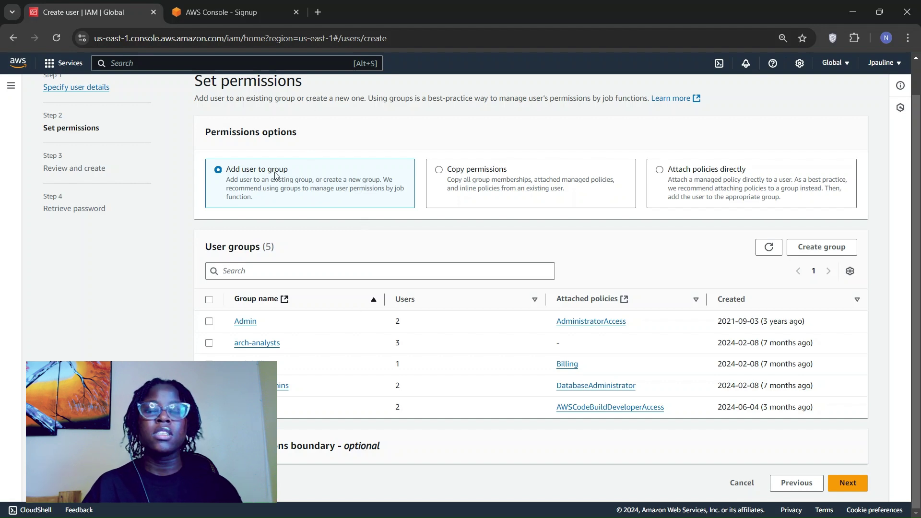
pyautogui.click(459, 176)
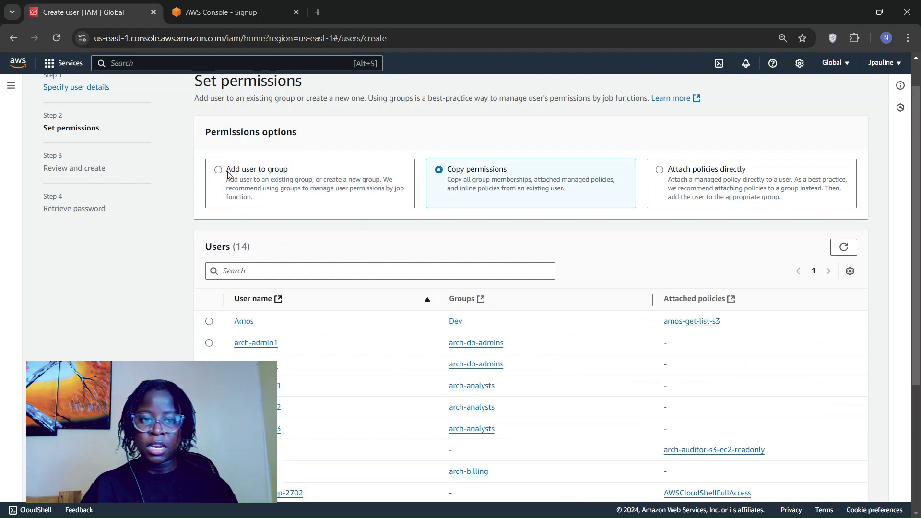
pyautogui.click(285, 190)
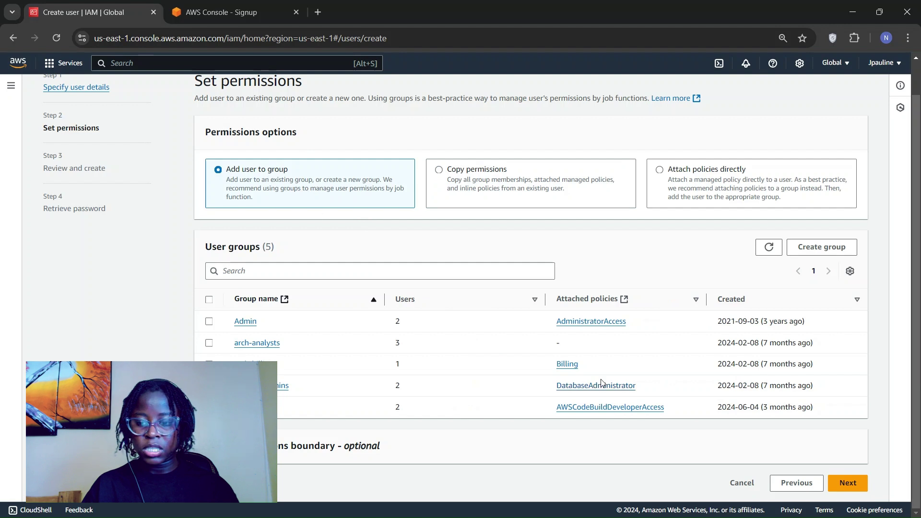
pyautogui.click(851, 476)
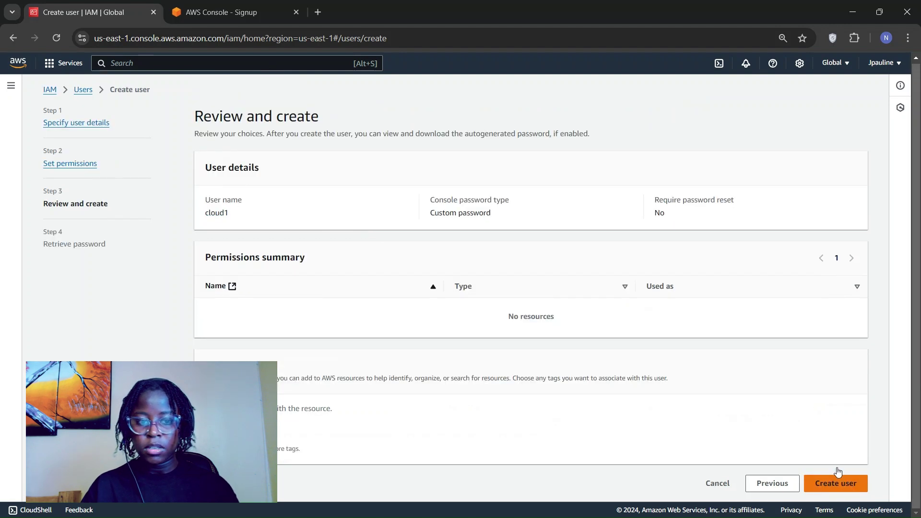
pyautogui.click(858, 488)
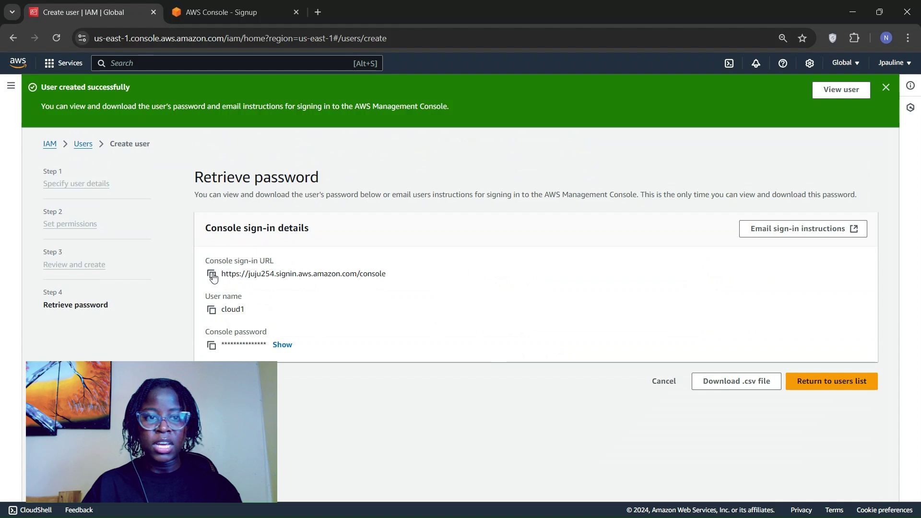
# Copy the console sign-in URL and load it in a new incognito window placed beside the current one
pyautogui.click(212, 275)
pyautogui.click(906, 41)
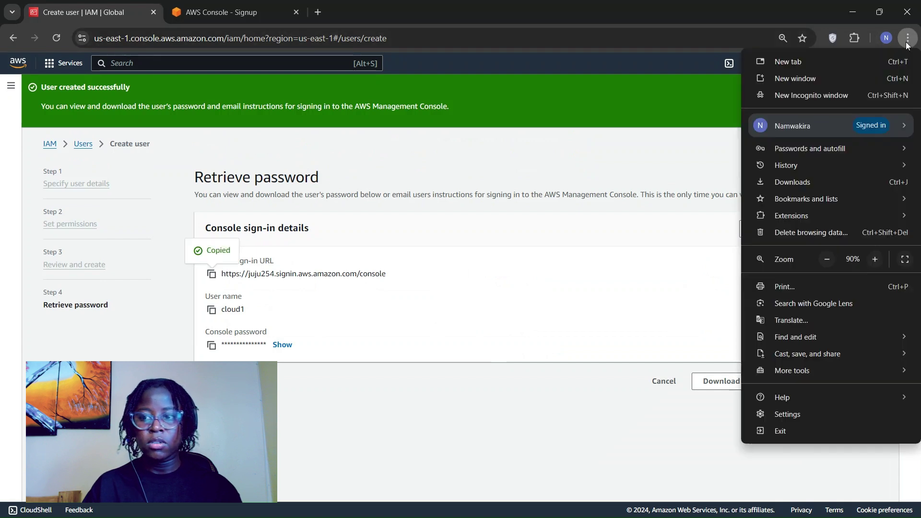
pyautogui.click(850, 93)
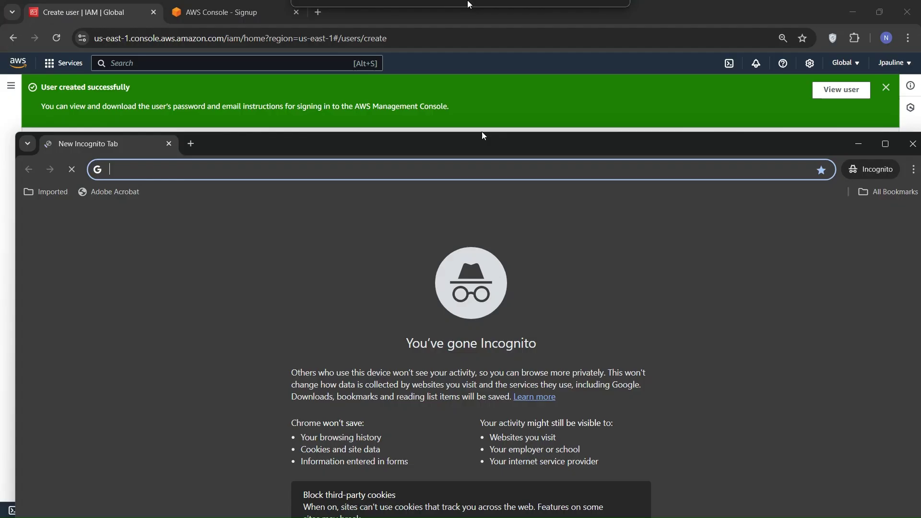
pyautogui.moveTo(482, 131); pyautogui.dragTo(422, 26)
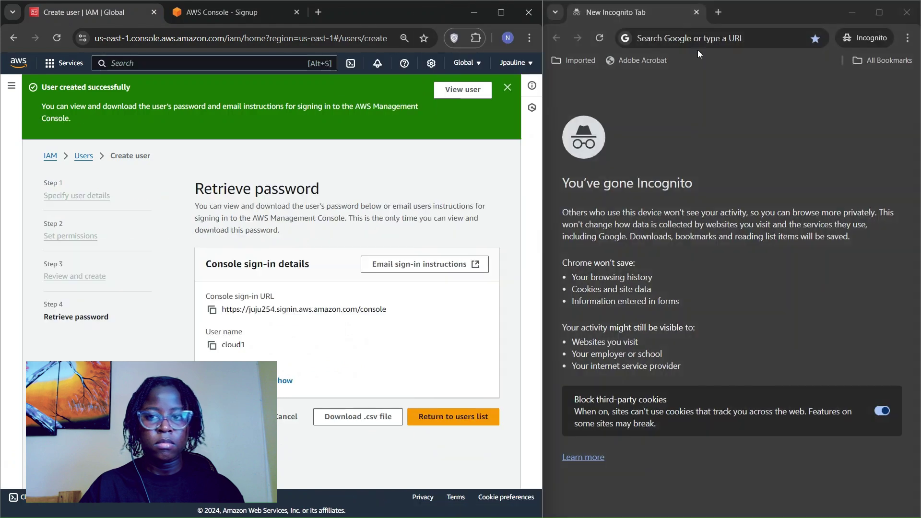
pyautogui.click(712, 38)
pyautogui.hotkey('ctrl', 'v')
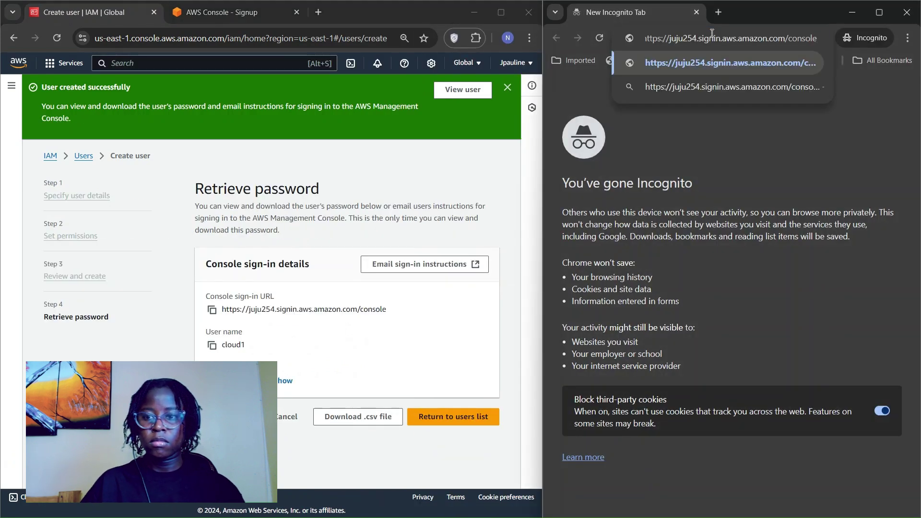
pyautogui.press('Return')
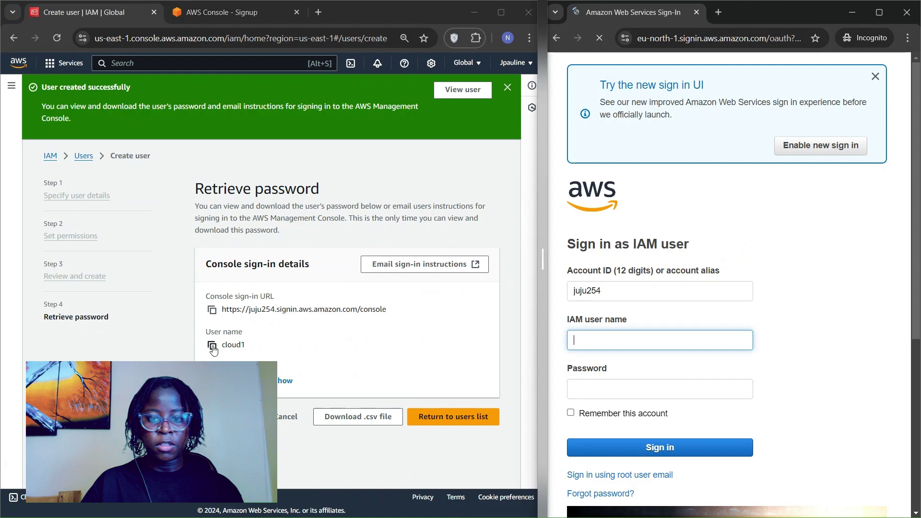
# Sign in as IAM user cloud1 with the copied user name and console password, and widen the incognito window
pyautogui.click(213, 347)
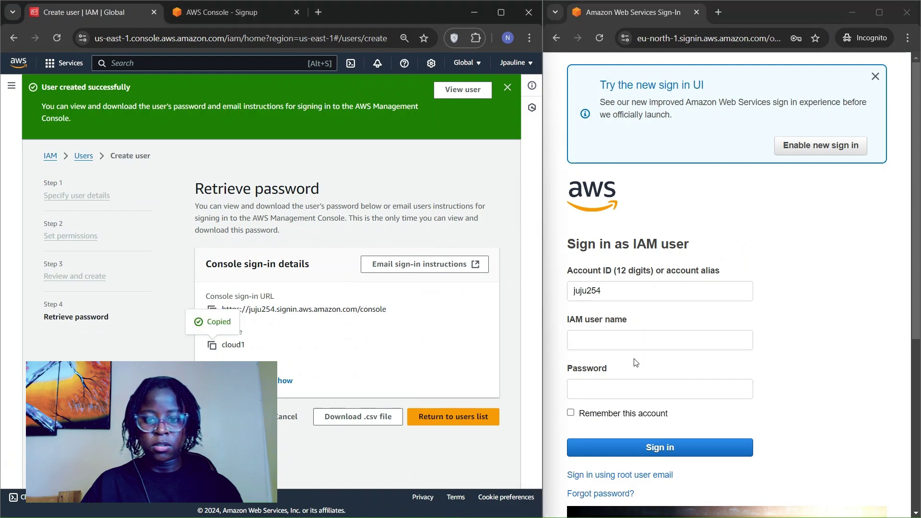
pyautogui.click(628, 340)
pyautogui.hotkey('ctrl', 'v')
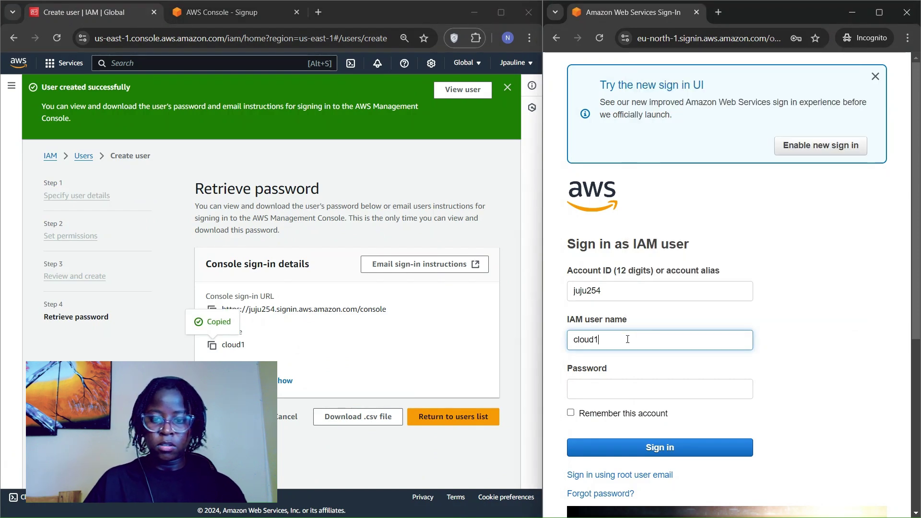
pyautogui.click(211, 380)
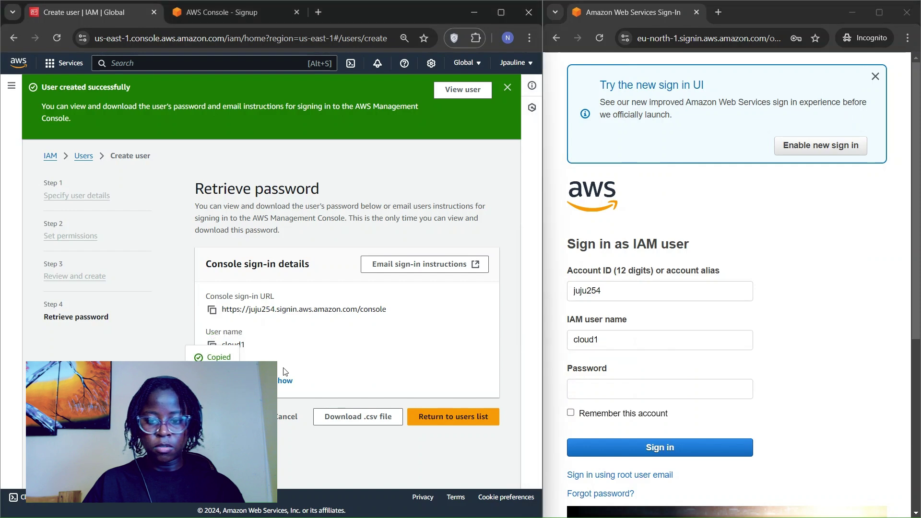
pyautogui.click(636, 391)
pyautogui.hotkey('ctrl', 'v')
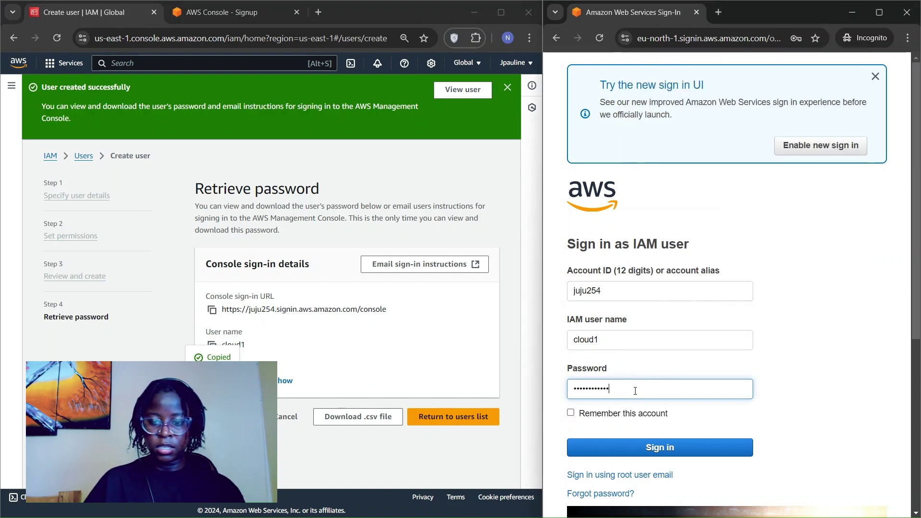
pyautogui.click(640, 448)
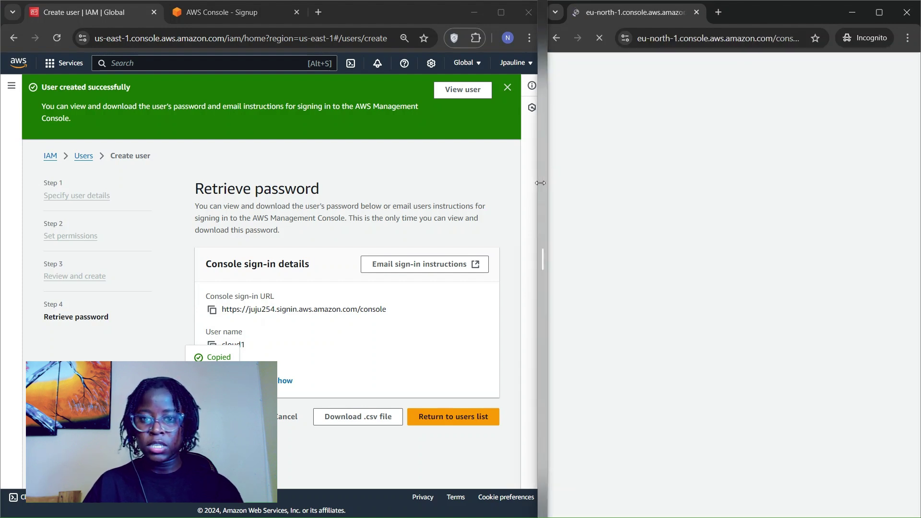
pyautogui.moveTo(540, 183); pyautogui.dragTo(378, 164)
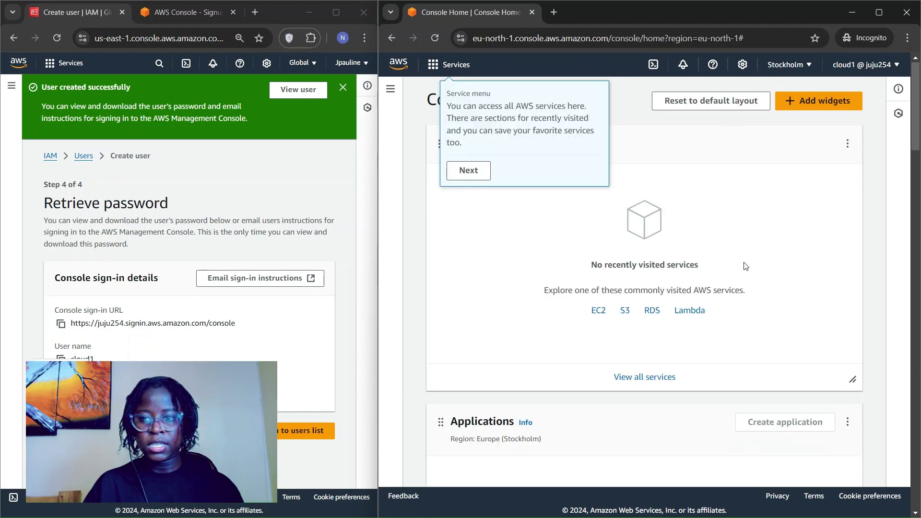
# Search for iam in cloud1's incognito console and open the IAM service
pyautogui.click(444, 72)
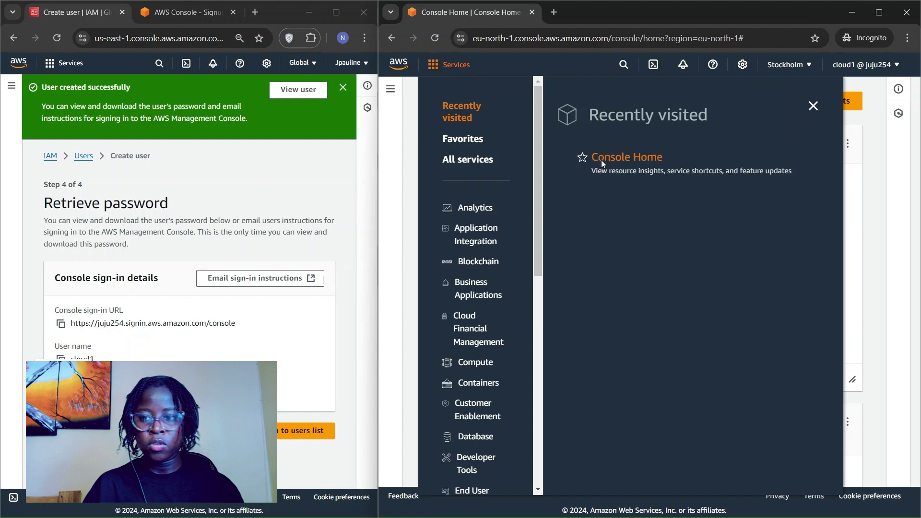
pyautogui.click(814, 106)
pyautogui.click(624, 65)
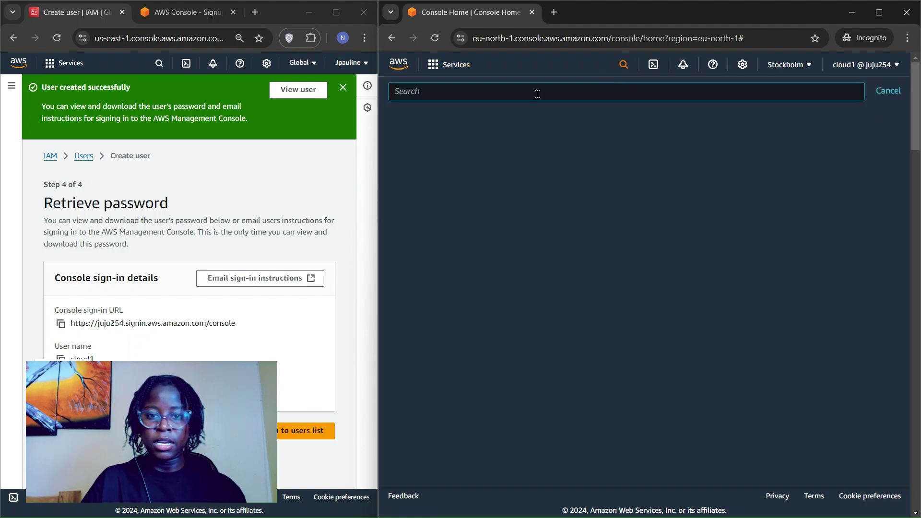
pyautogui.write('iam')
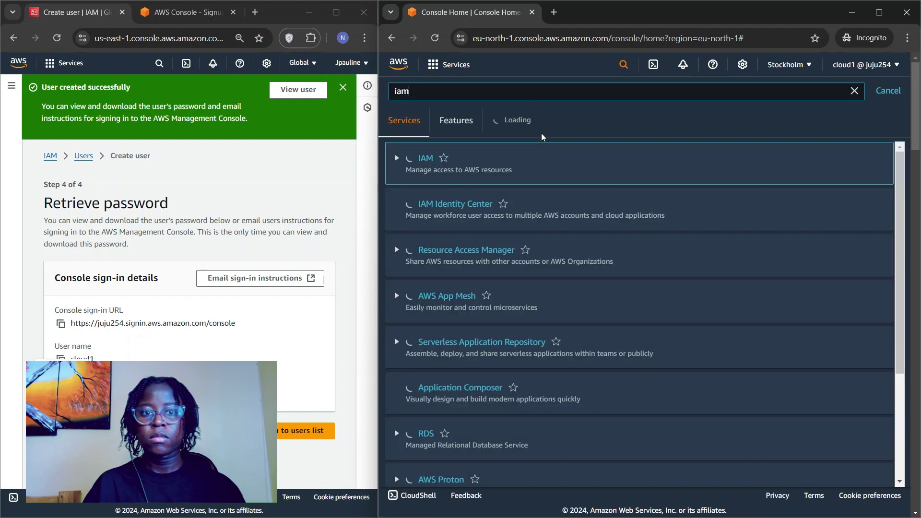
pyautogui.click(421, 161)
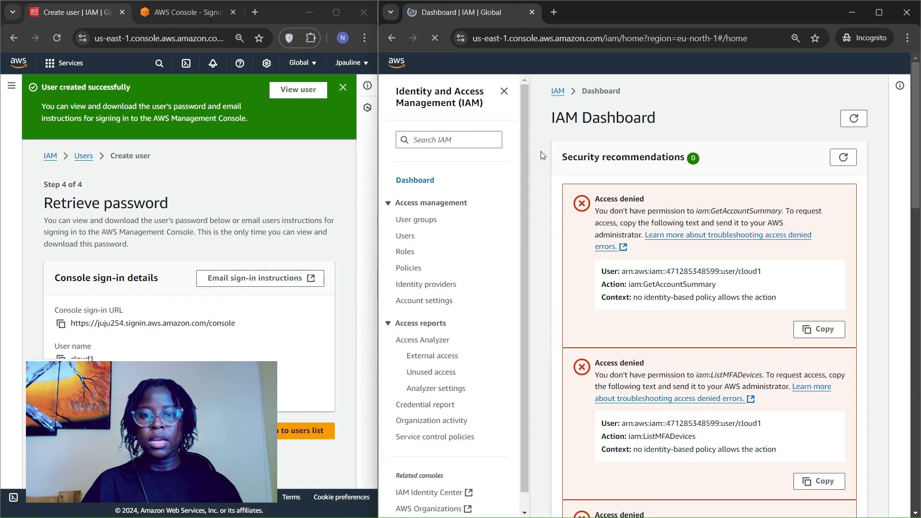
# Examine which sections of the IAM dashboard cloud1 can access, and check its access to the Users list
pyautogui.scroll(-3, 686, 225)
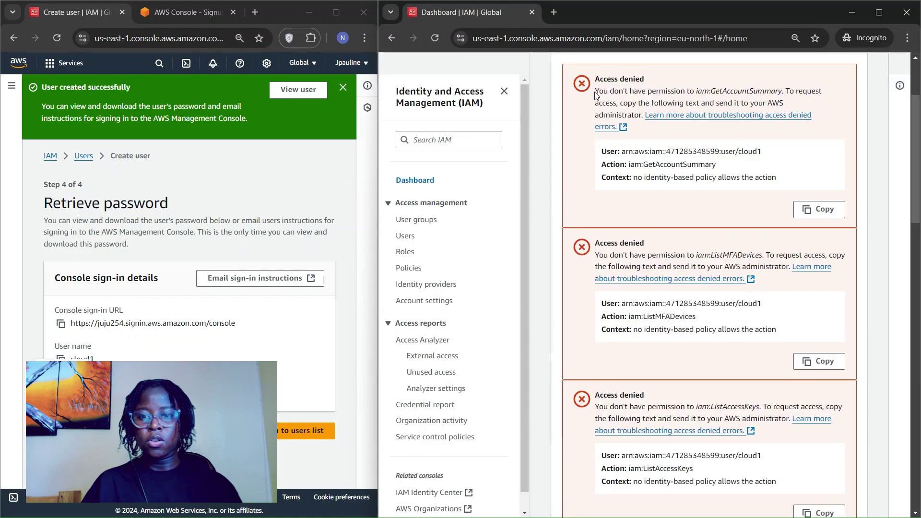
pyautogui.scroll(-5, 591, 137)
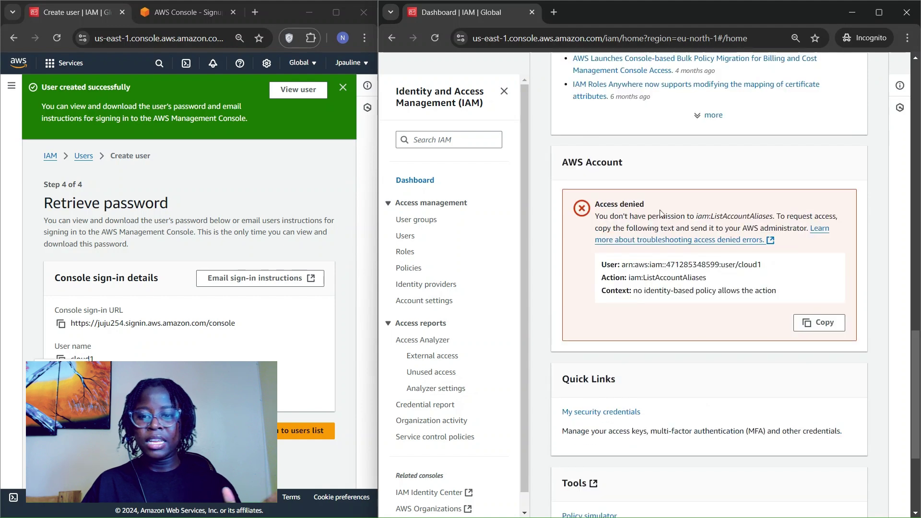
pyautogui.scroll(5, 660, 213)
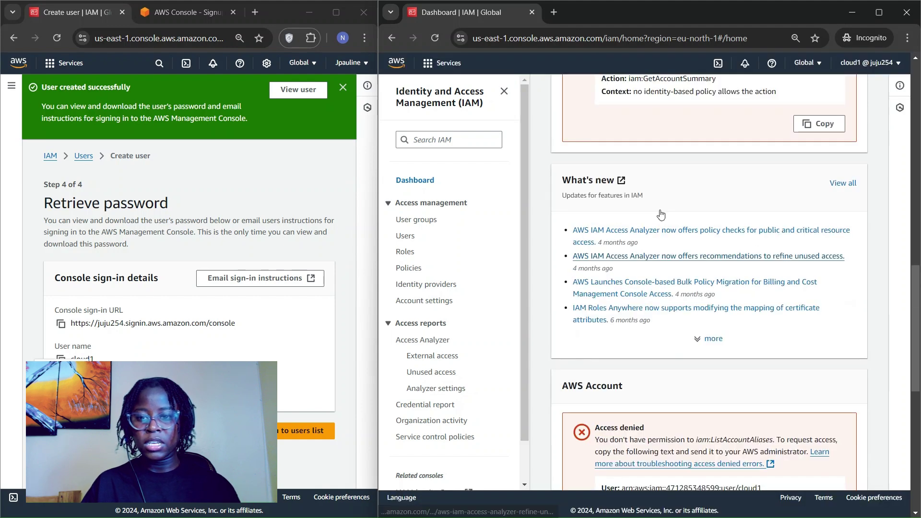
pyautogui.scroll(4, 660, 213)
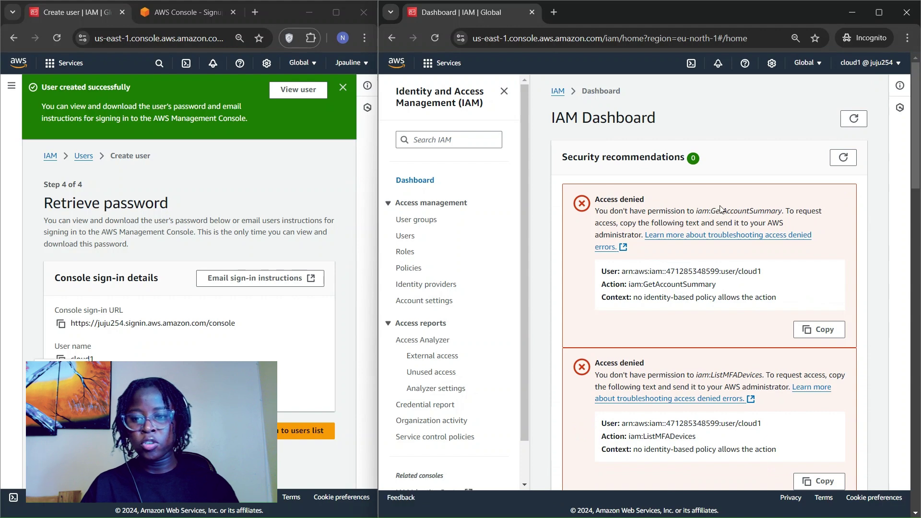
pyautogui.scroll(-1, 678, 385)
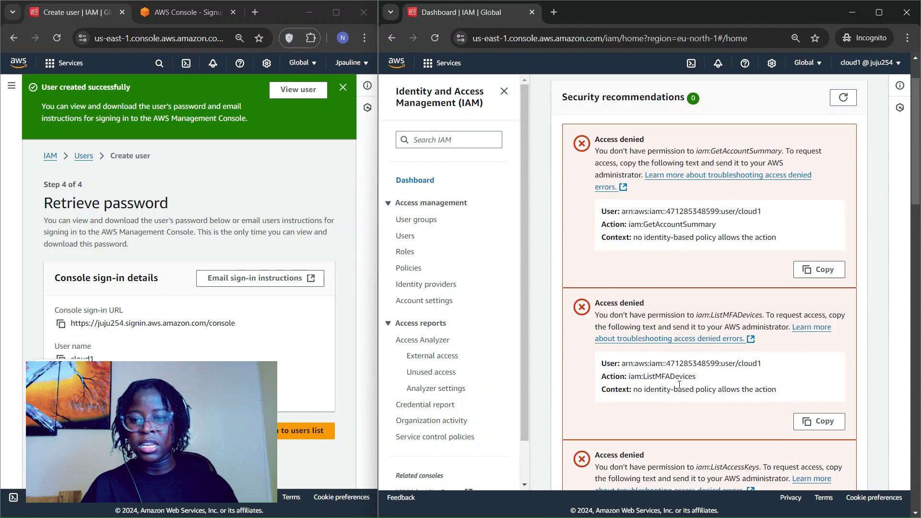
pyautogui.scroll(-1, 704, 324)
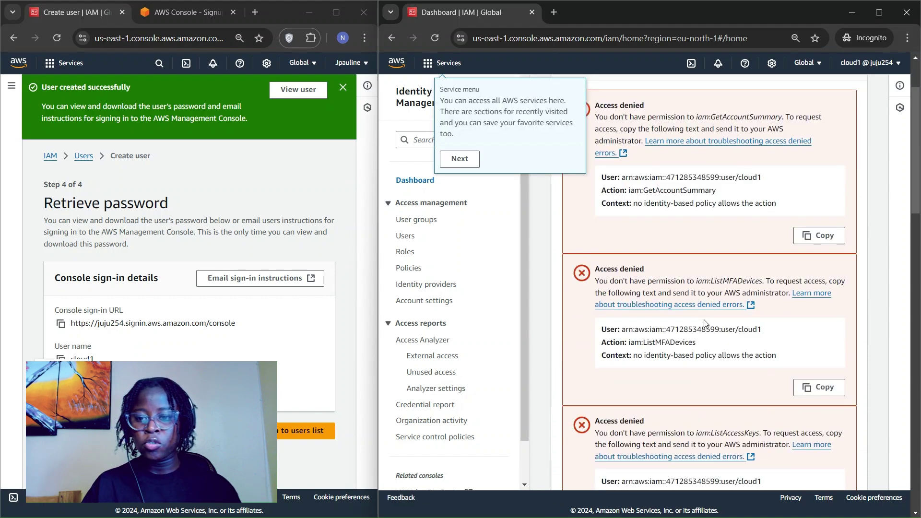
pyautogui.scroll(-7, 704, 323)
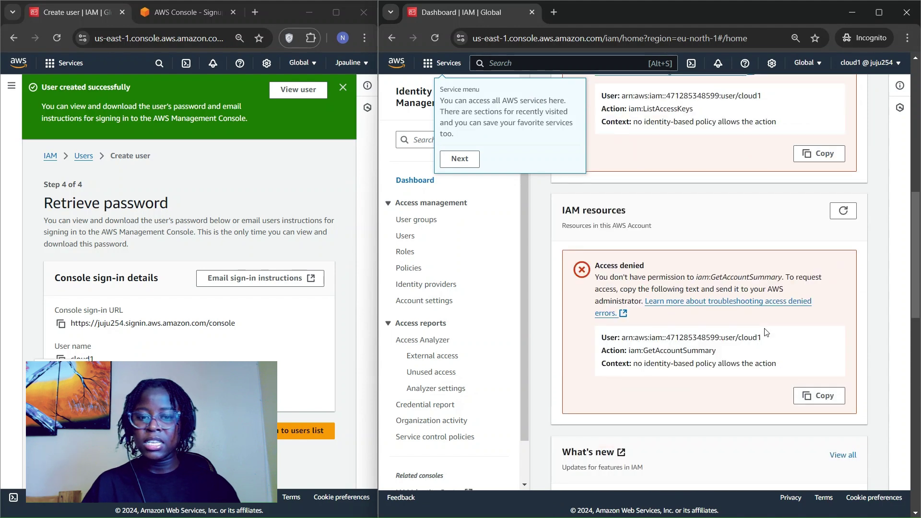
pyautogui.click(409, 236)
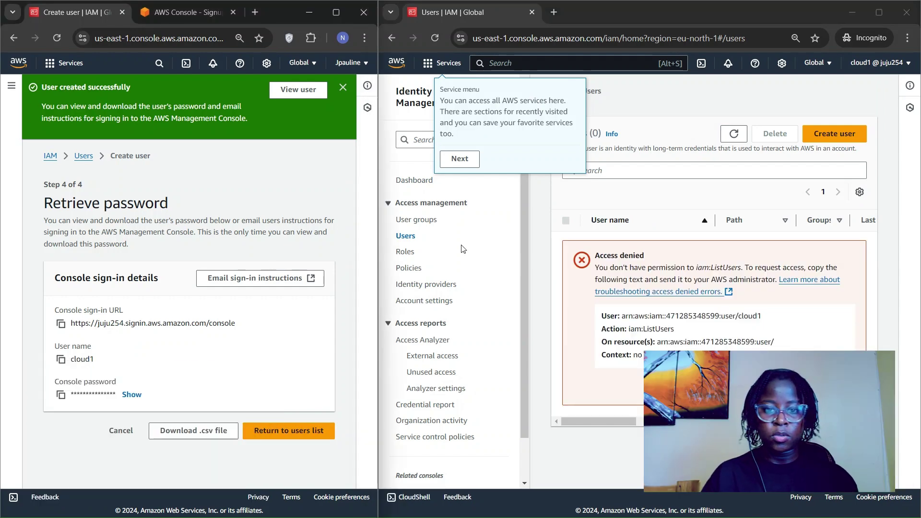
# In the administrator's window, return to the users list without viewing or downloading the console password, and widen that window
pyautogui.click(260, 433)
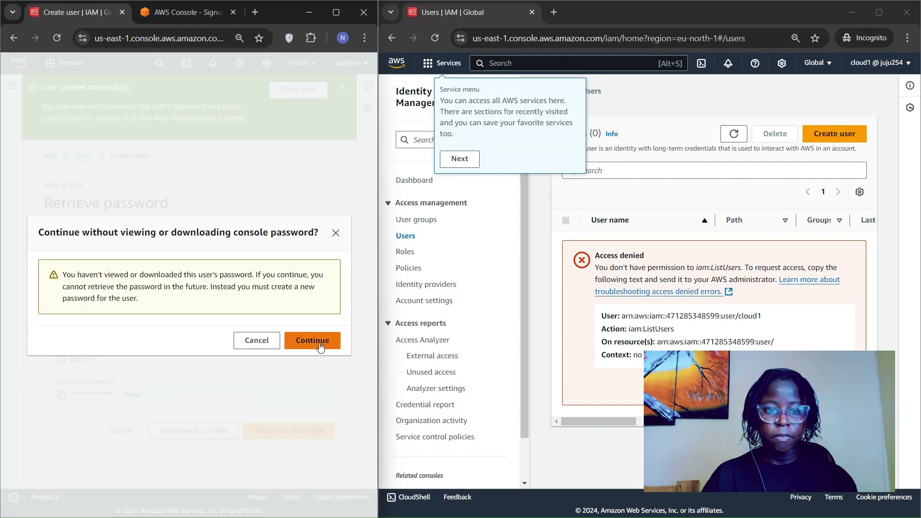
pyautogui.click(320, 347)
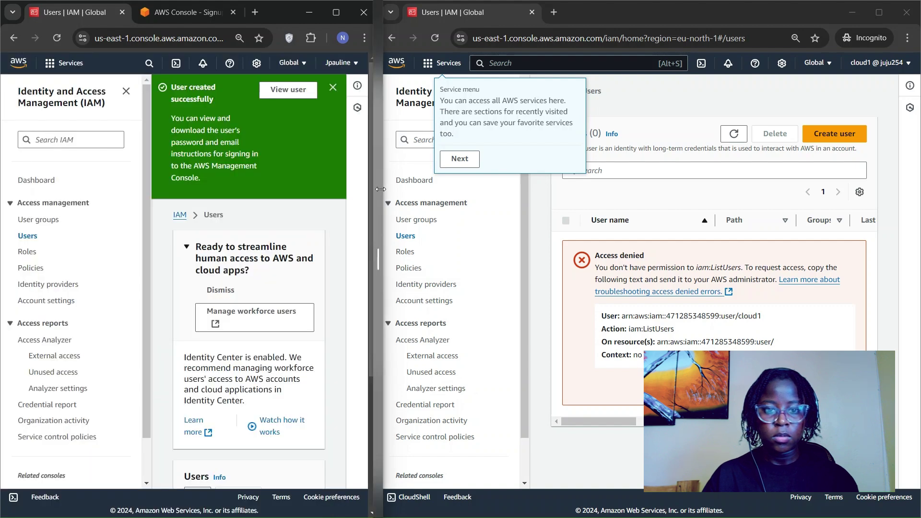
pyautogui.moveTo(380, 189); pyautogui.dragTo(545, 189)
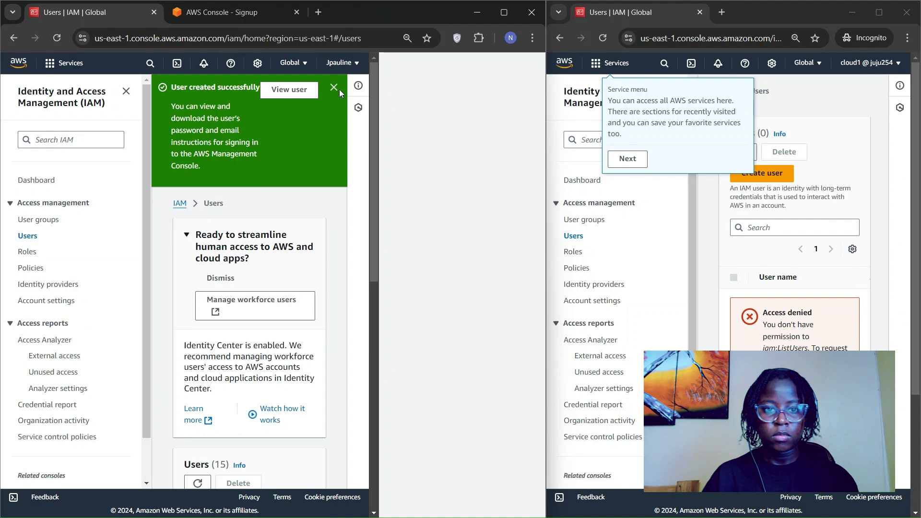
# Open user cloud1 from the users list and start adding permissions to it
pyautogui.scroll(-5, 307, 342)
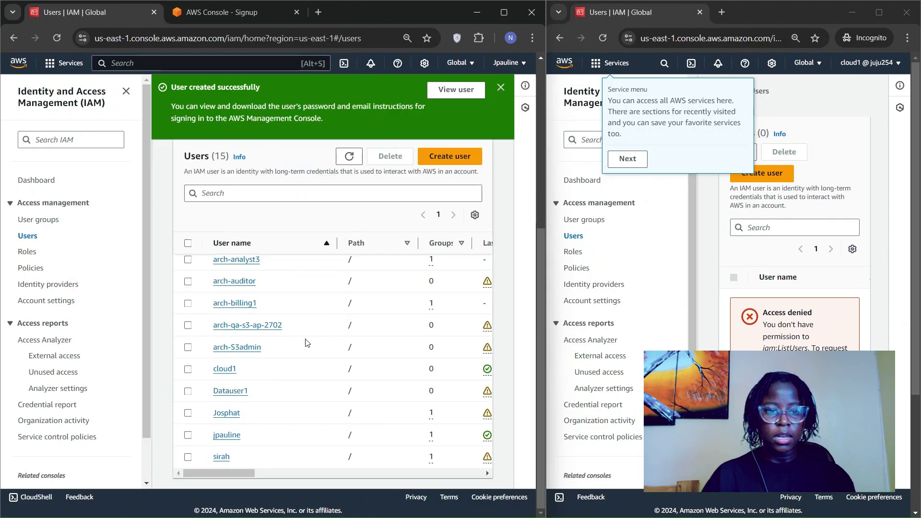
pyautogui.click(224, 368)
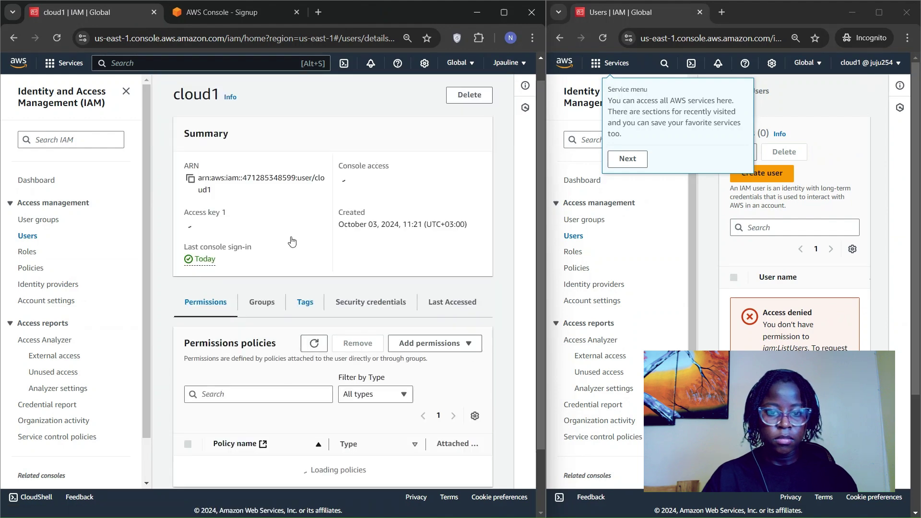
pyautogui.scroll(-2, 336, 244)
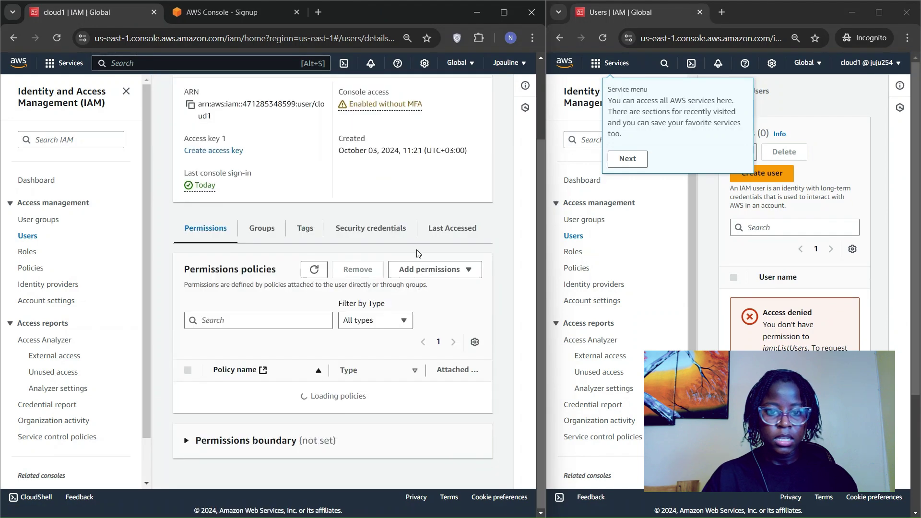
pyautogui.click(419, 276)
pyautogui.click(424, 286)
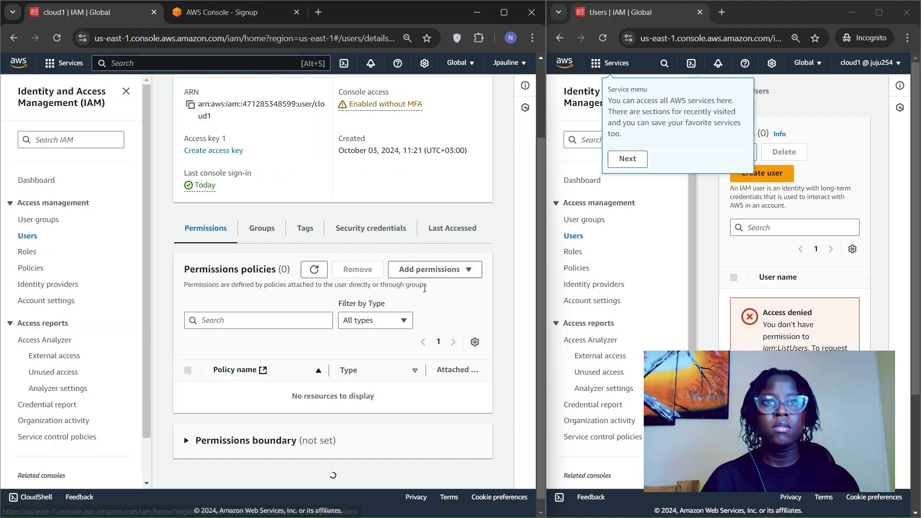
# Choose to attach policies directly and filter the permissions policies by iam
pyautogui.scroll(-2, 313, 230)
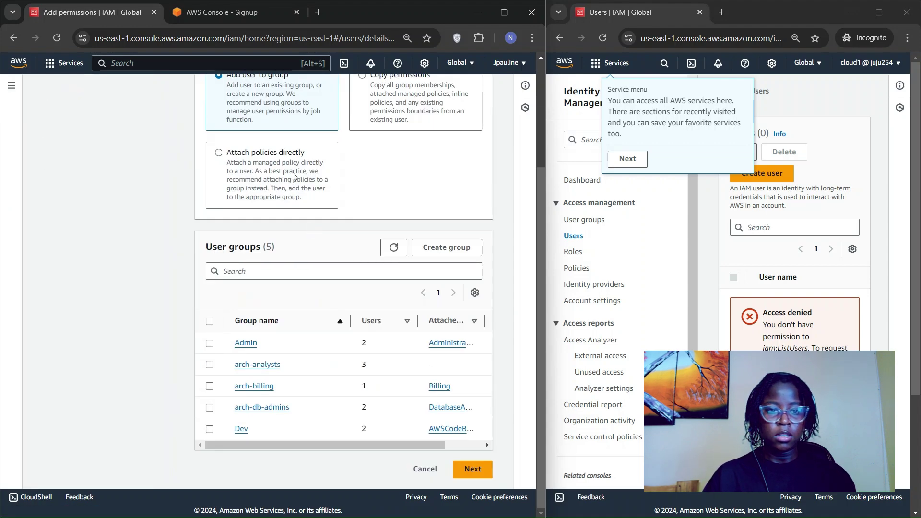
pyautogui.scroll(1, 245, 219)
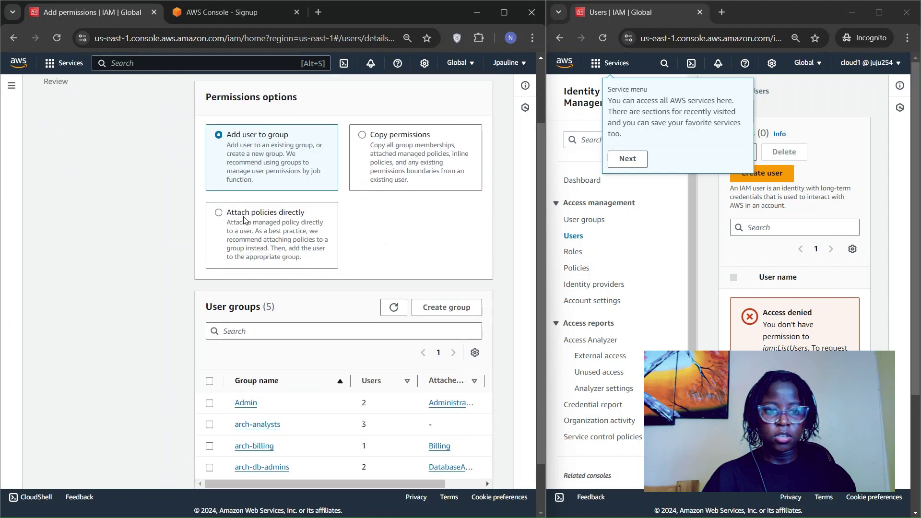
pyautogui.click(221, 212)
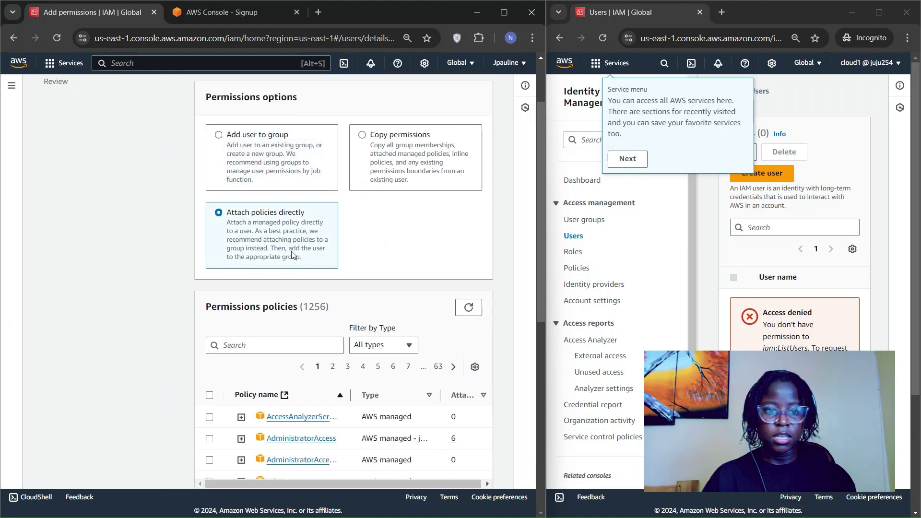
pyautogui.scroll(-1, 288, 255)
pyautogui.click(271, 291)
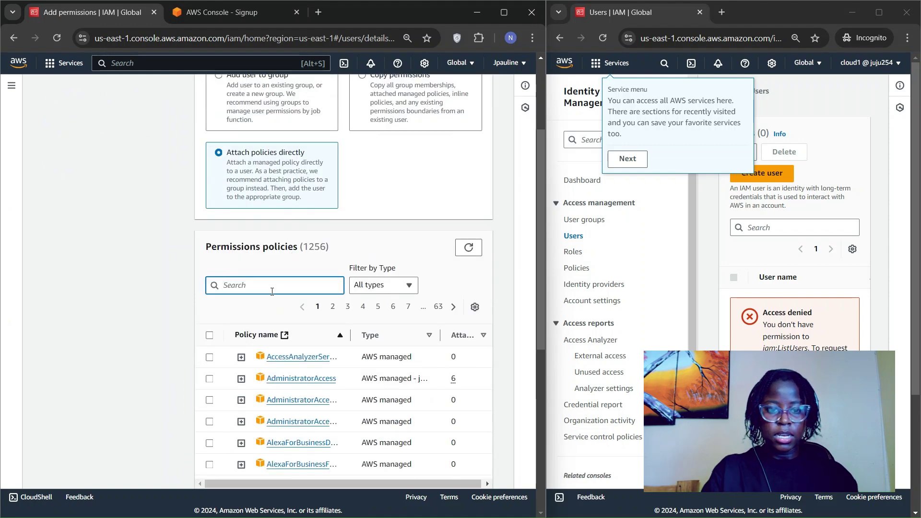
pyautogui.write('iam fulle')
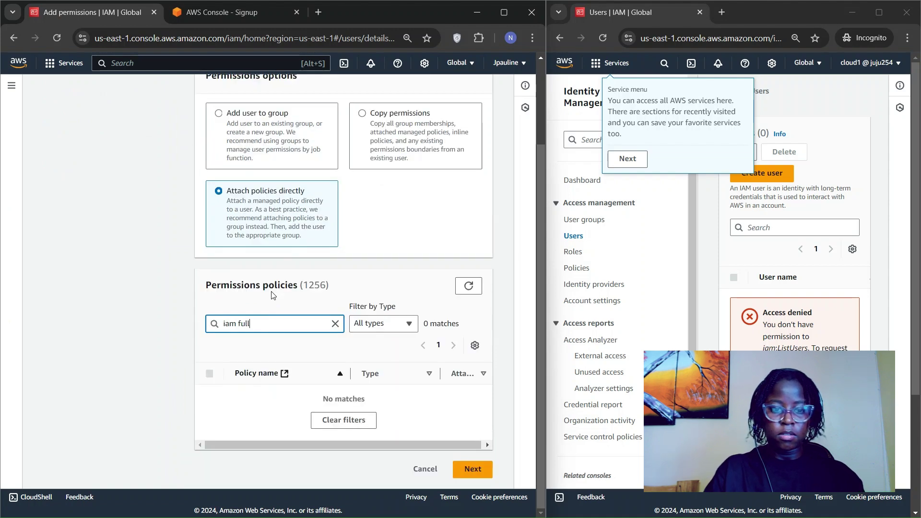
pyautogui.press('BackSpace')
pyautogui.press('BackSpace')
pyautogui.press('BackSpace')
pyautogui.press('BackSpace')
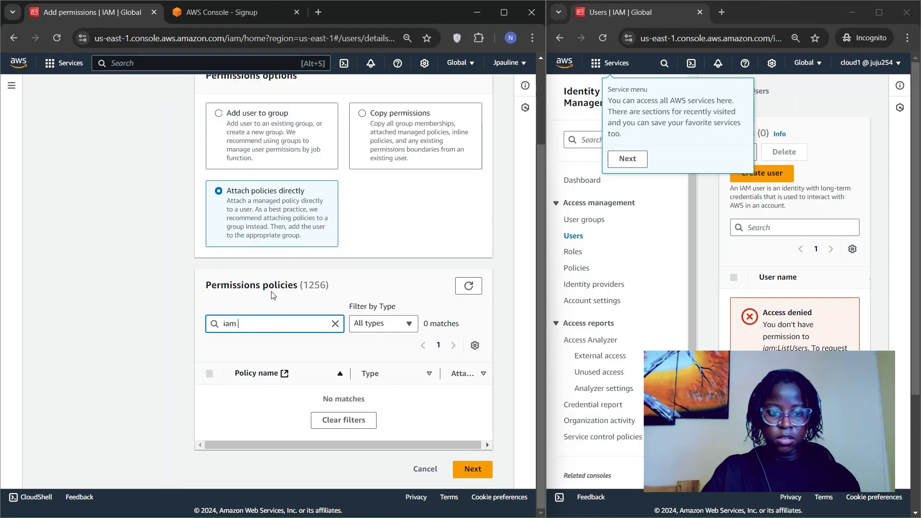
pyautogui.press('BackSpace')
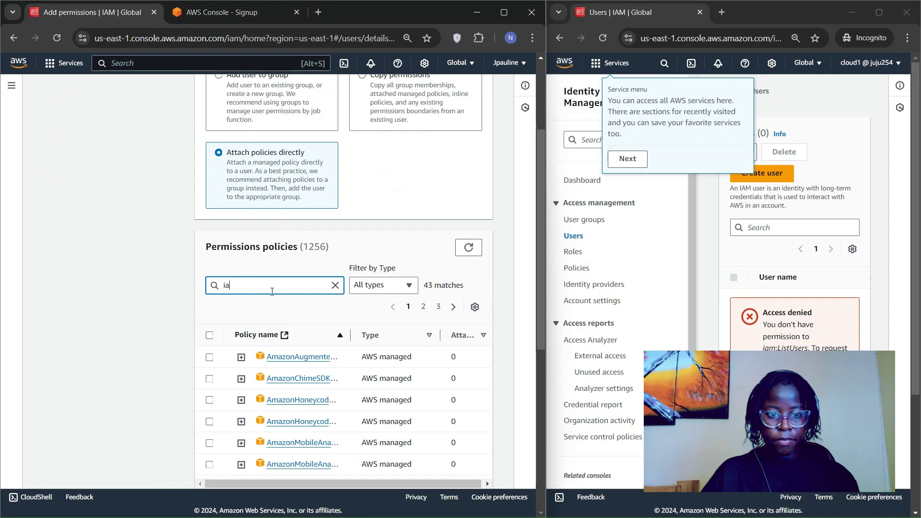
pyautogui.write('m')
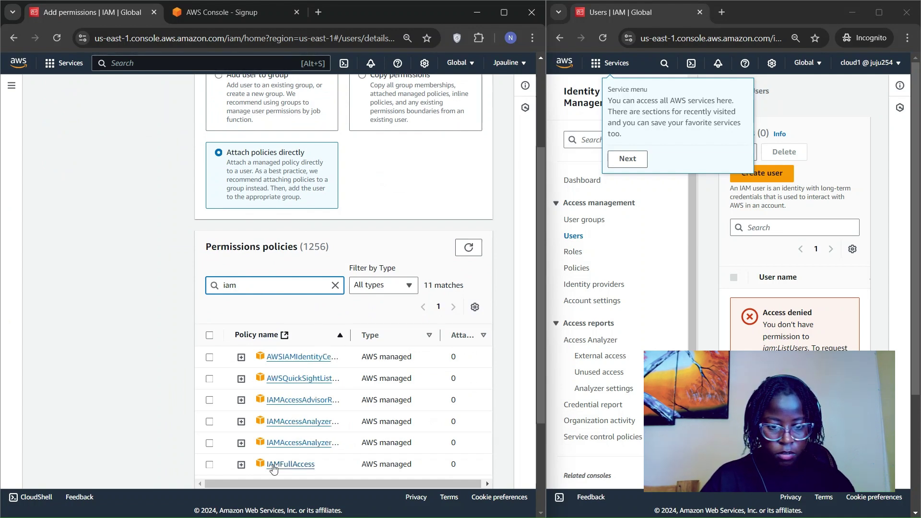
# Select the AWS managed policy IAMFullAccess and continue to the review
pyautogui.scroll(-3, 286, 424)
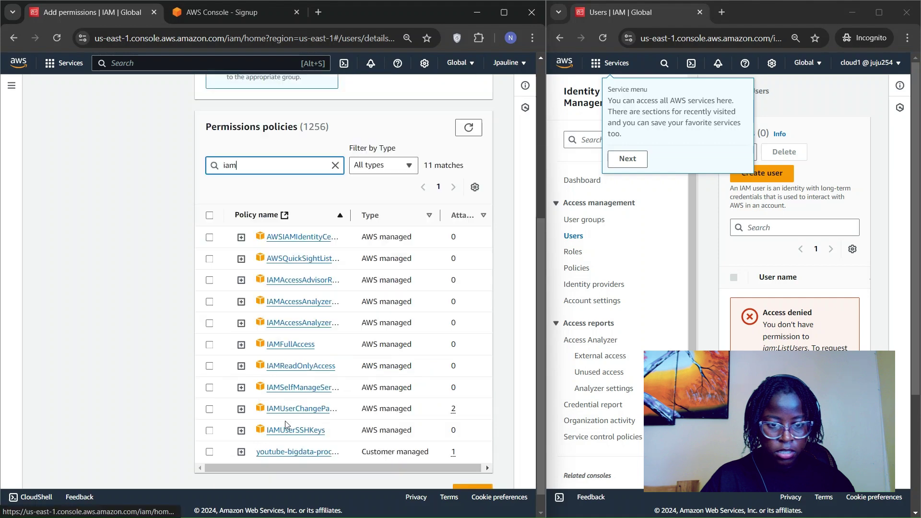
pyautogui.click(209, 344)
pyautogui.click(209, 344)
pyautogui.scroll(-1, 336, 384)
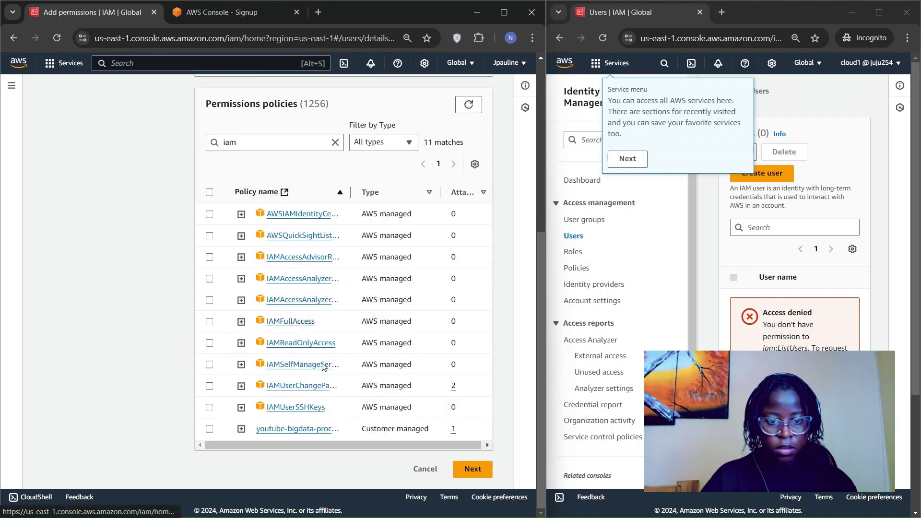
pyautogui.click(475, 468)
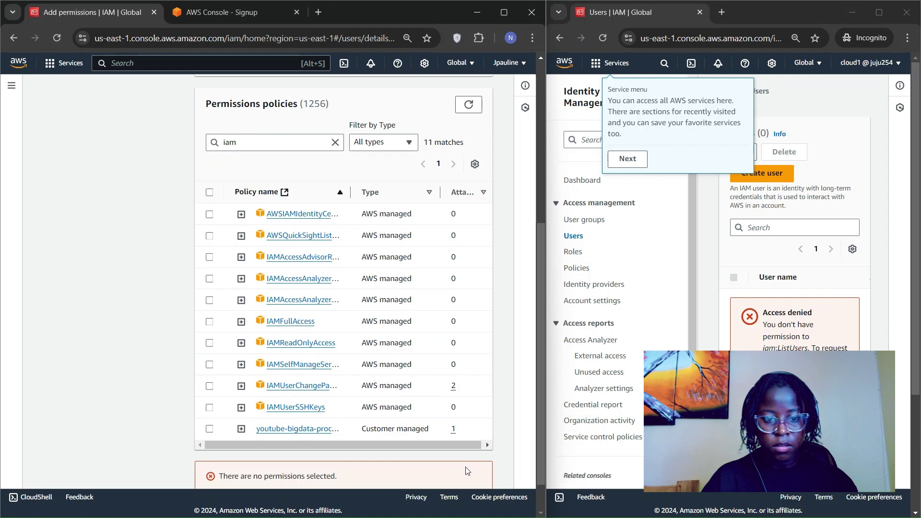
pyautogui.click(209, 280)
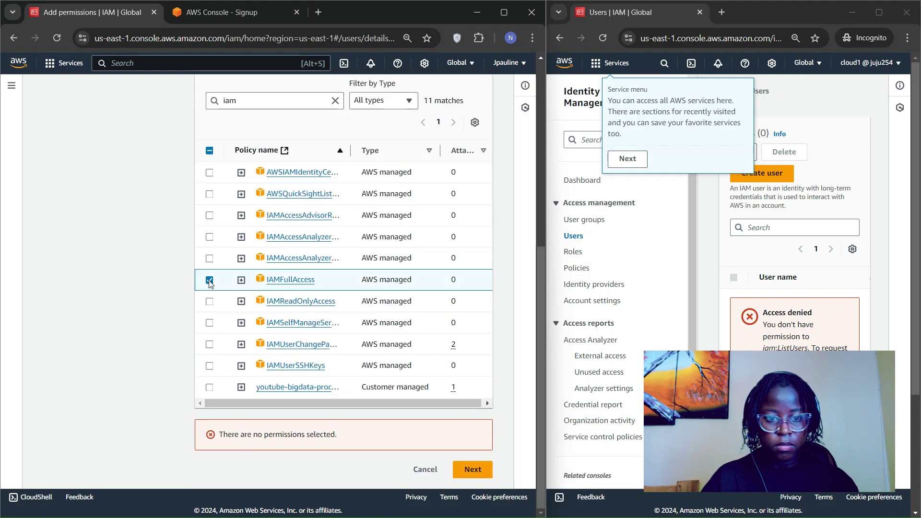
pyautogui.click(486, 470)
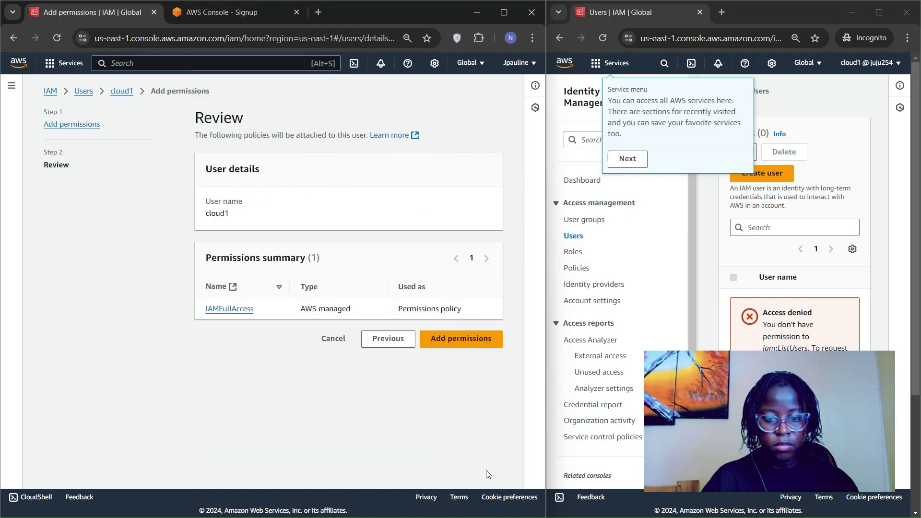
# Add the reviewed IAMFullAccess policy to cloud1 and widen the incognito window
pyautogui.click(450, 343)
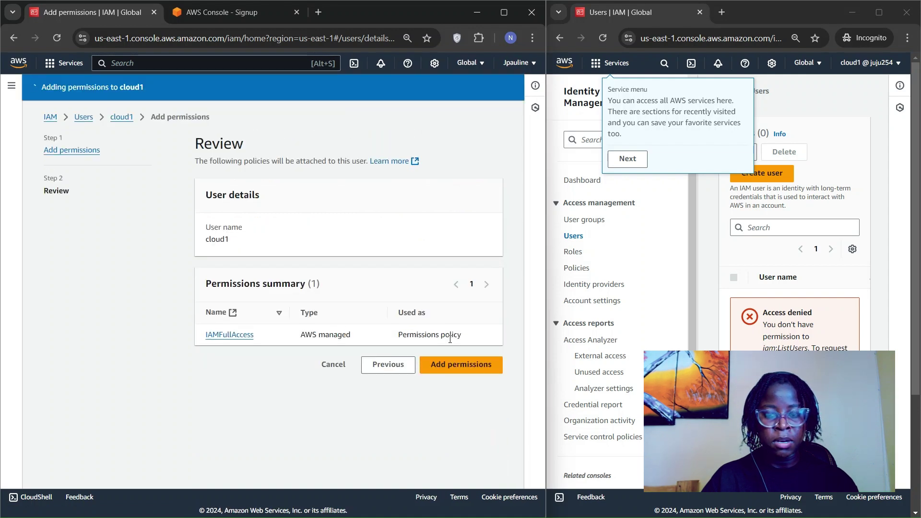
pyautogui.moveTo(547, 217)
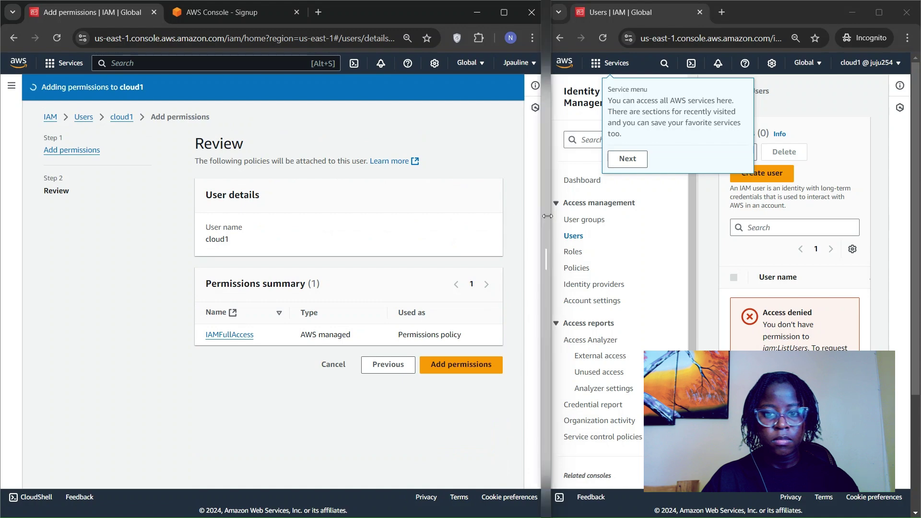
pyautogui.moveTo(547, 216); pyautogui.dragTo(481, 209)
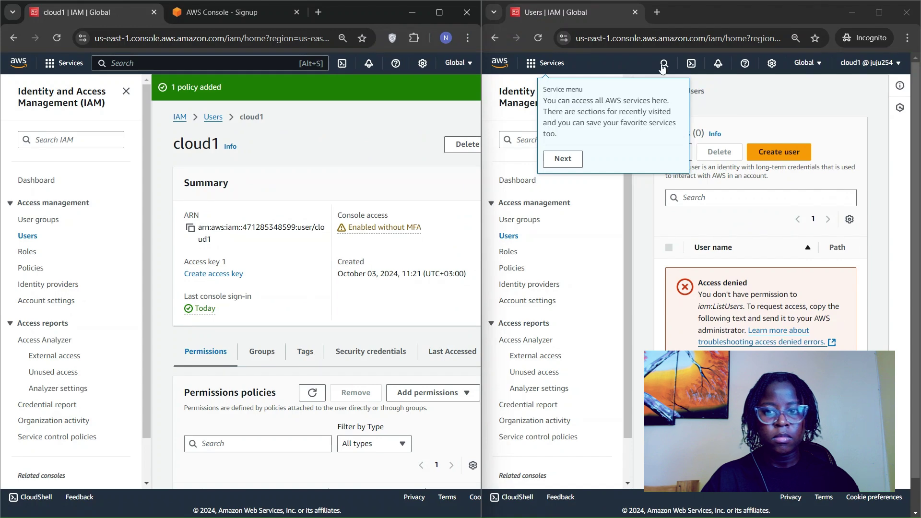
# Reload the IAM users page in the incognito window and widen that window to show the full list
pyautogui.click(664, 65)
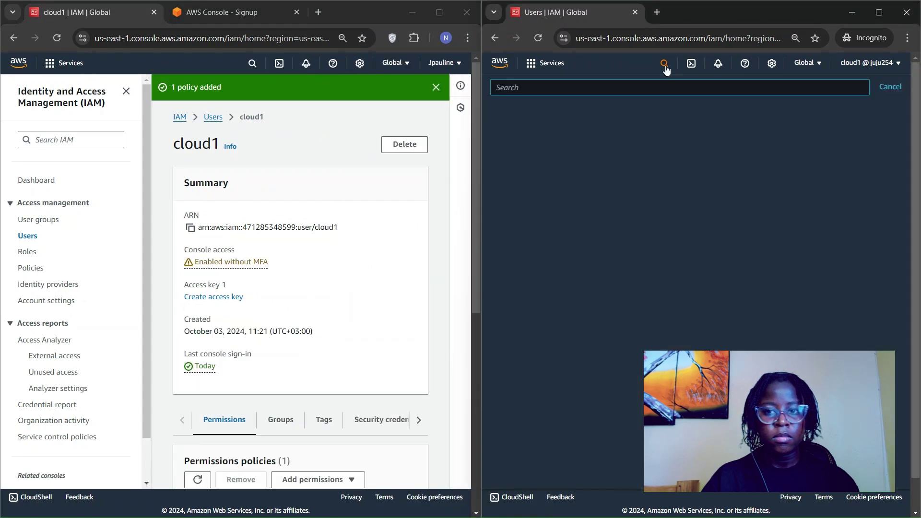
pyautogui.click(538, 38)
pyautogui.moveTo(480, 144); pyautogui.dragTo(391, 125)
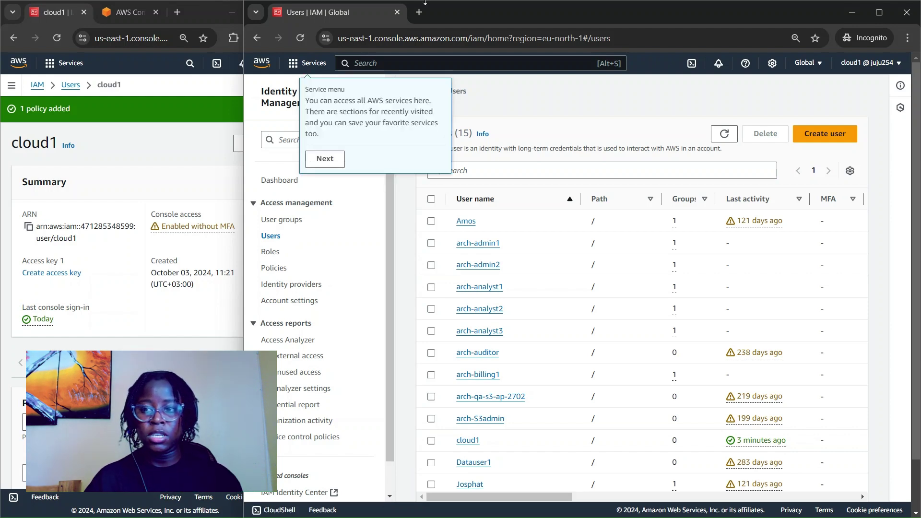
# Compare the account ID in cloud1's account details with the account ID shown in the administrator's browser window
pyautogui.click(871, 67)
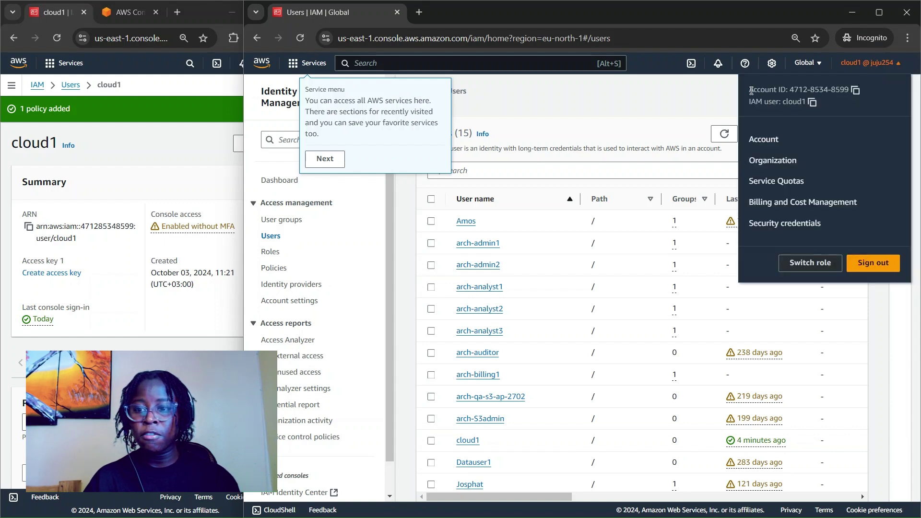
pyautogui.moveTo(753, 91); pyautogui.dragTo(843, 97)
pyautogui.click(843, 98)
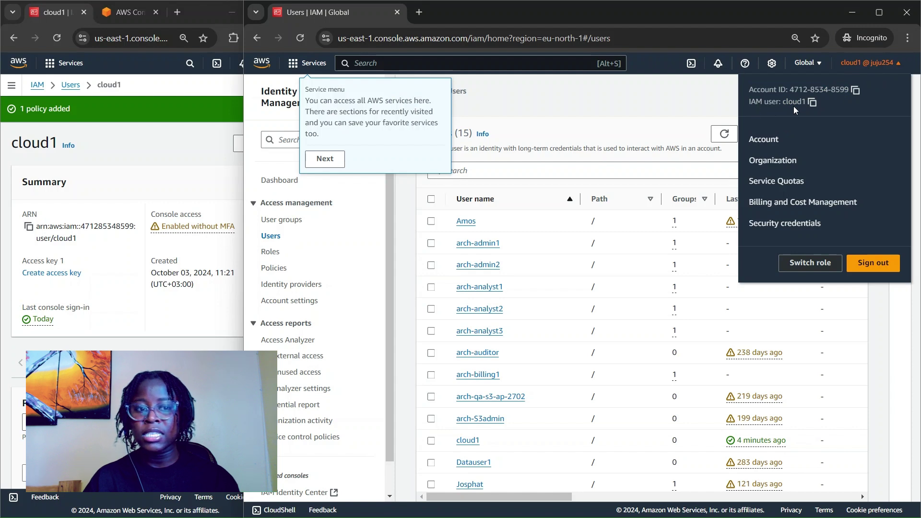
pyautogui.hotkey('alt', 'Tab')
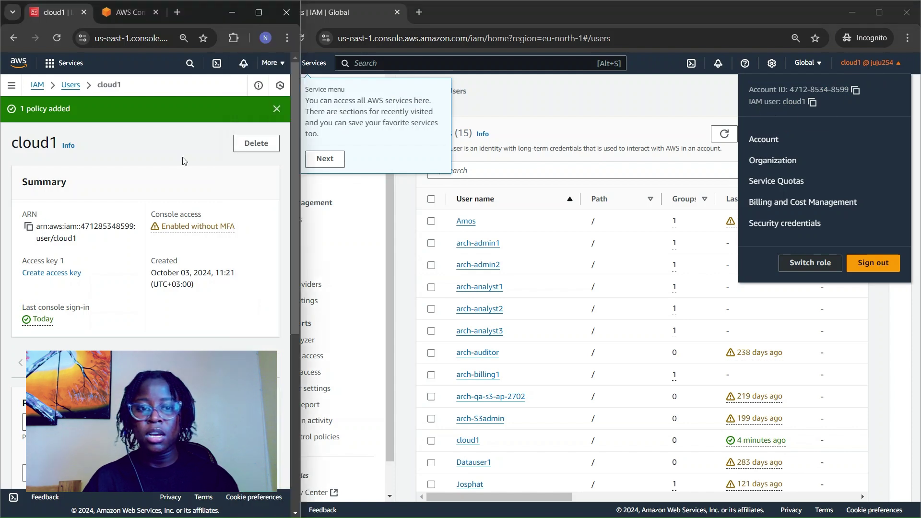
pyautogui.click(282, 64)
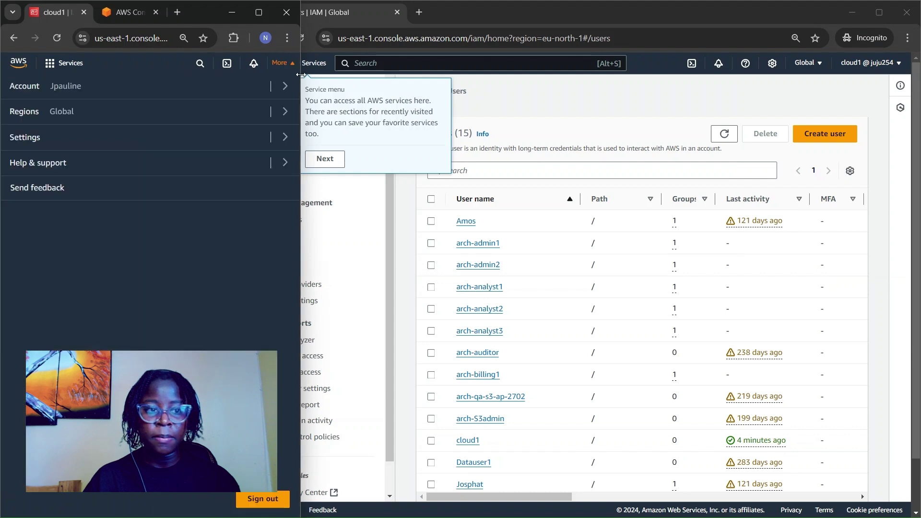
pyautogui.click(155, 90)
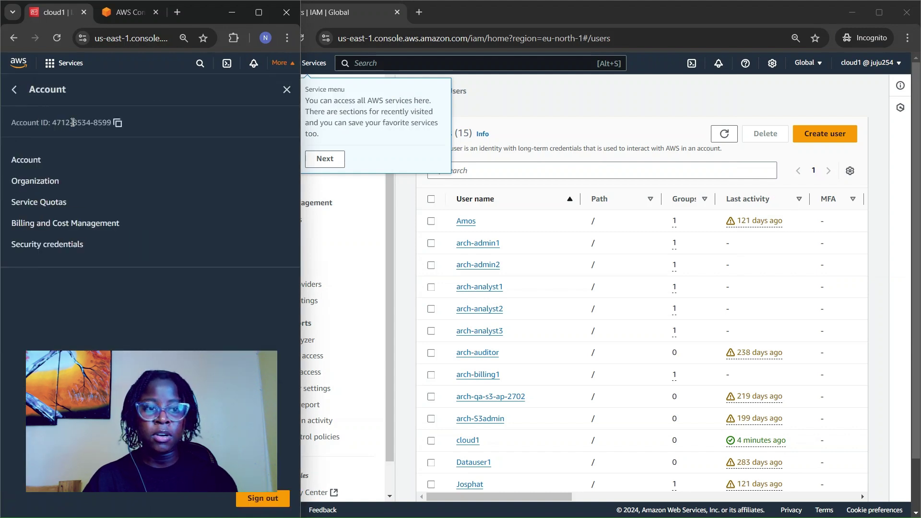
pyautogui.click(634, 81)
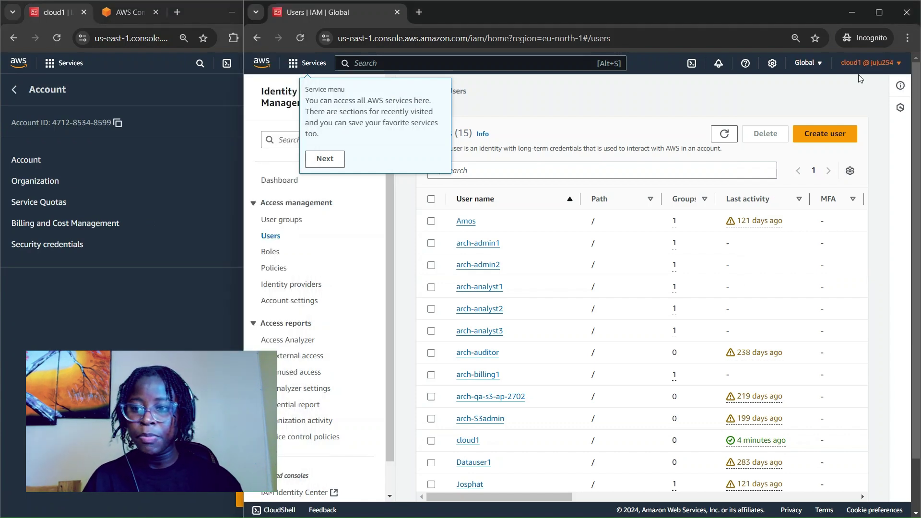
# Open cloud1's security credentials in the incognito window and start creating an access key
pyautogui.click(869, 64)
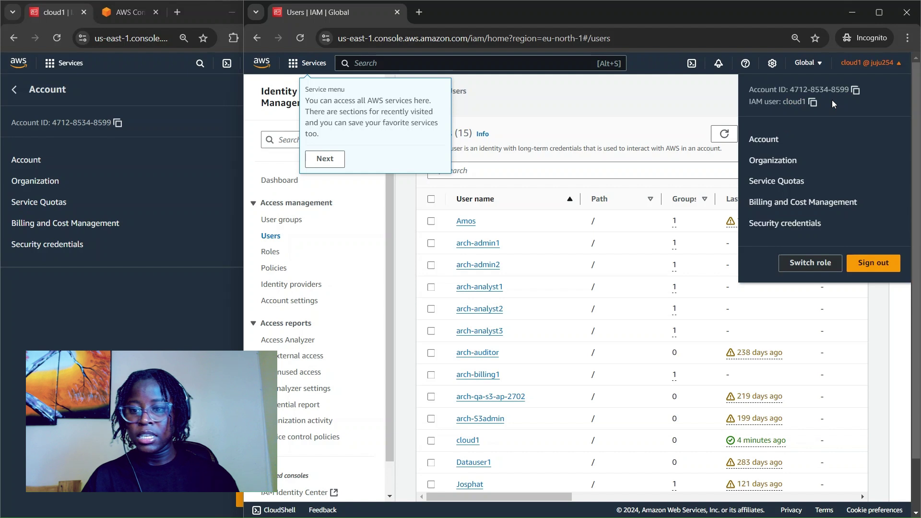
pyautogui.click(770, 225)
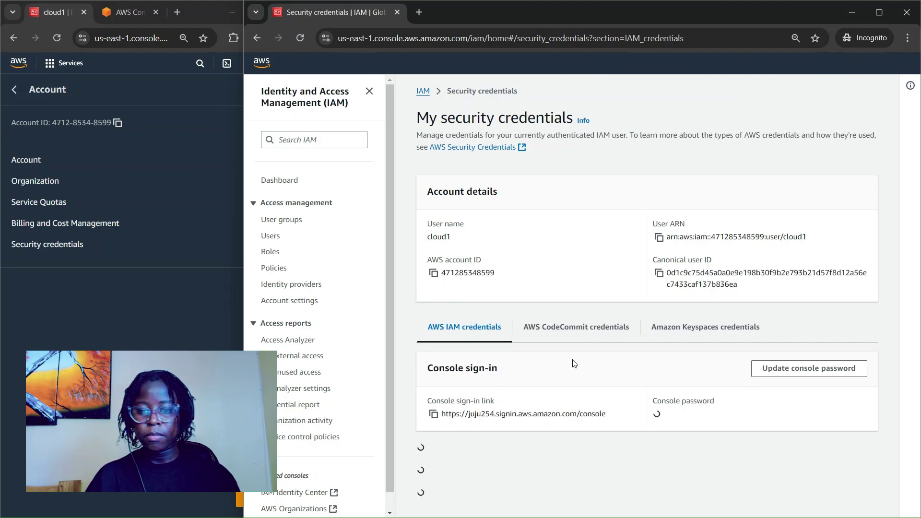
pyautogui.scroll(-3, 573, 363)
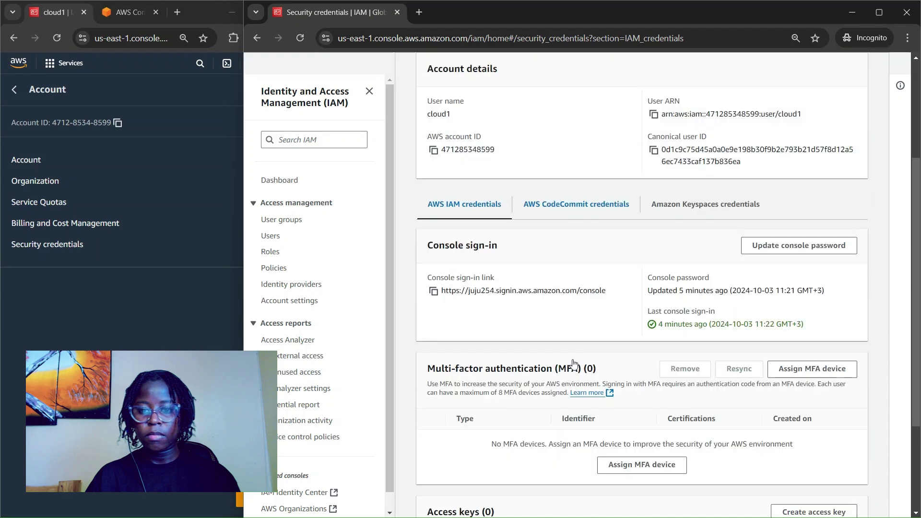
pyautogui.scroll(-5, 573, 363)
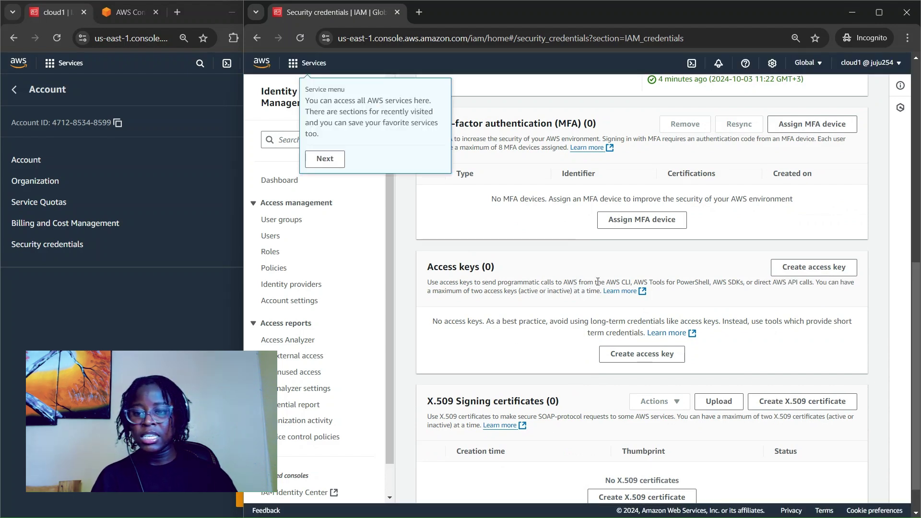
pyautogui.scroll(-1, 739, 275)
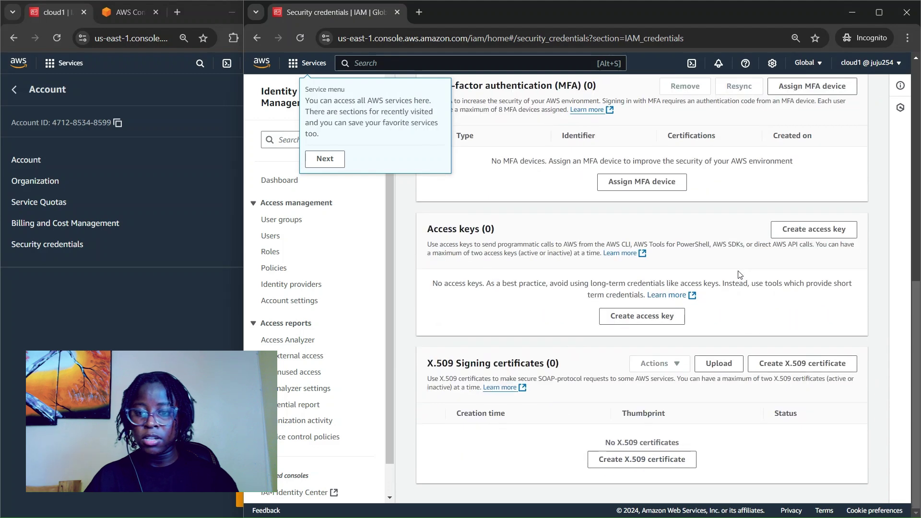
pyautogui.click(662, 317)
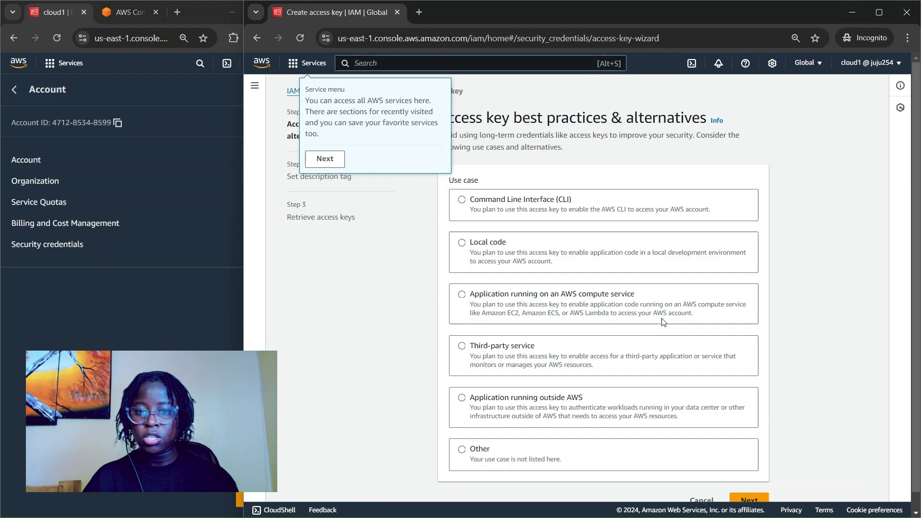
# Choose the Command Line Interface (CLI) use case, acknowledge the alternatives recommendation and continue to the description tag
pyautogui.click(465, 190)
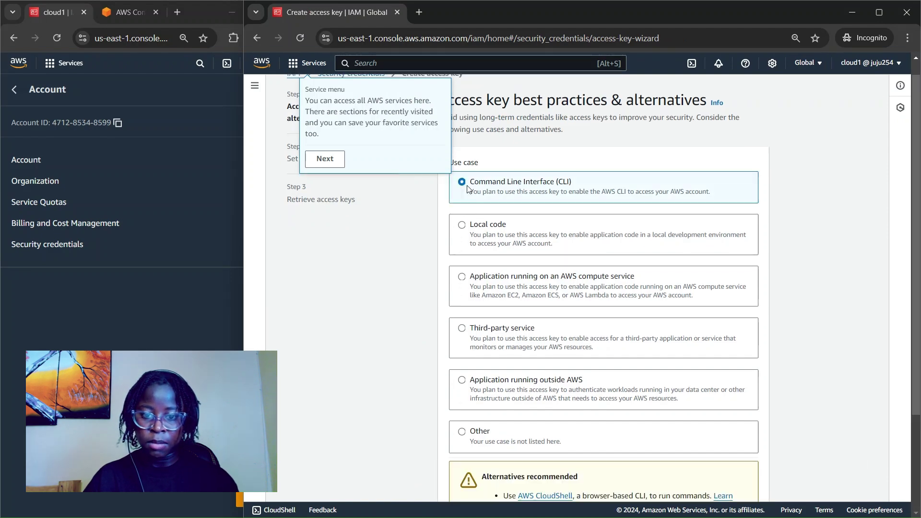
pyautogui.scroll(-3, 585, 263)
pyautogui.click(452, 447)
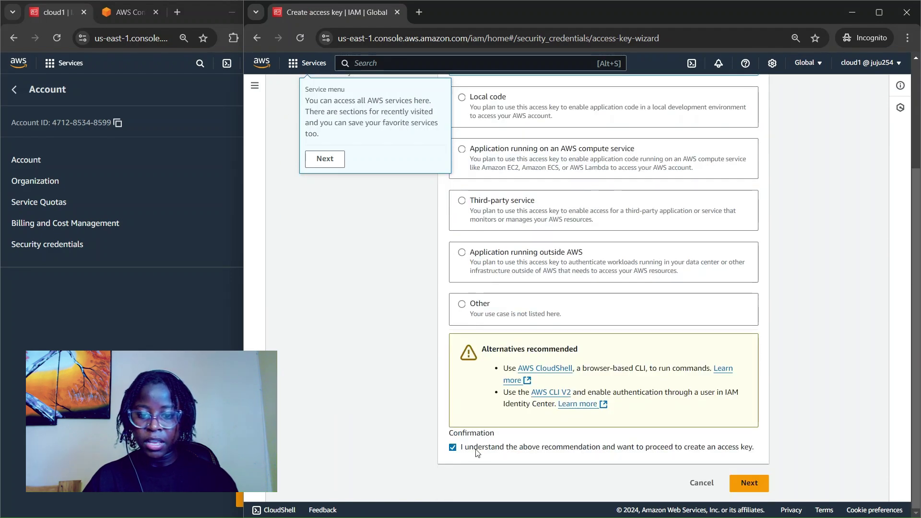
pyautogui.click(748, 483)
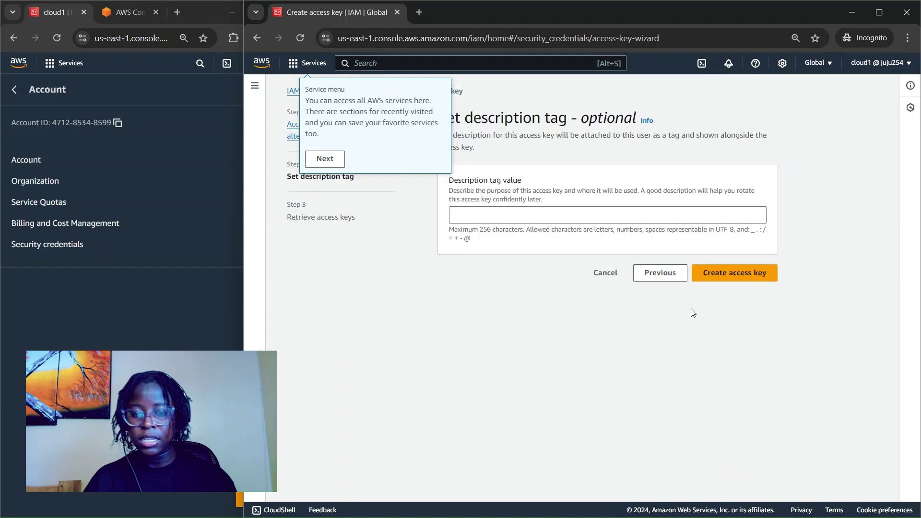
# Create the access key without a description tag, reveal its secret and download the credentials as a .csv file
pyautogui.click(729, 271)
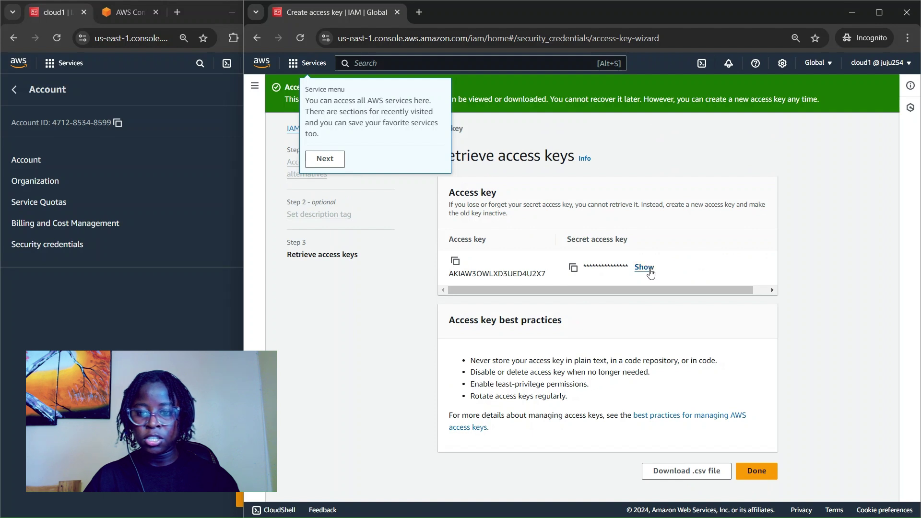
pyautogui.click(644, 267)
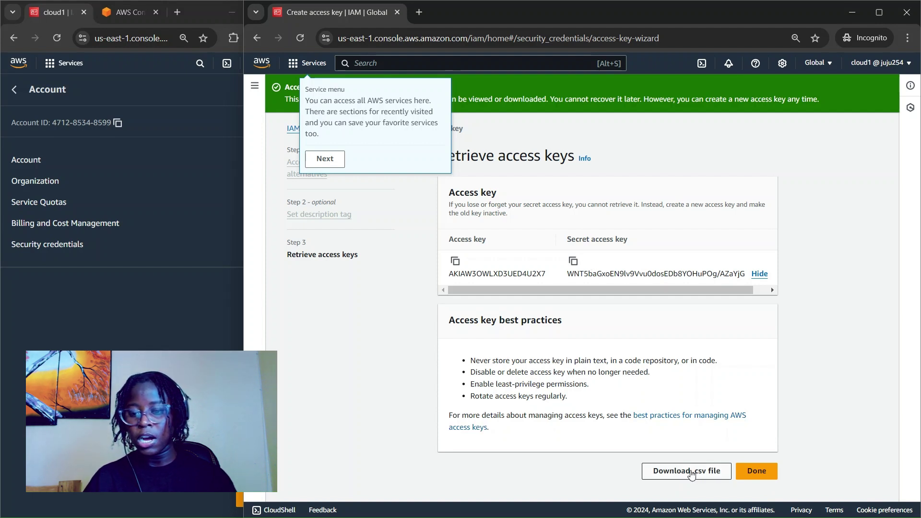
pyautogui.click(690, 474)
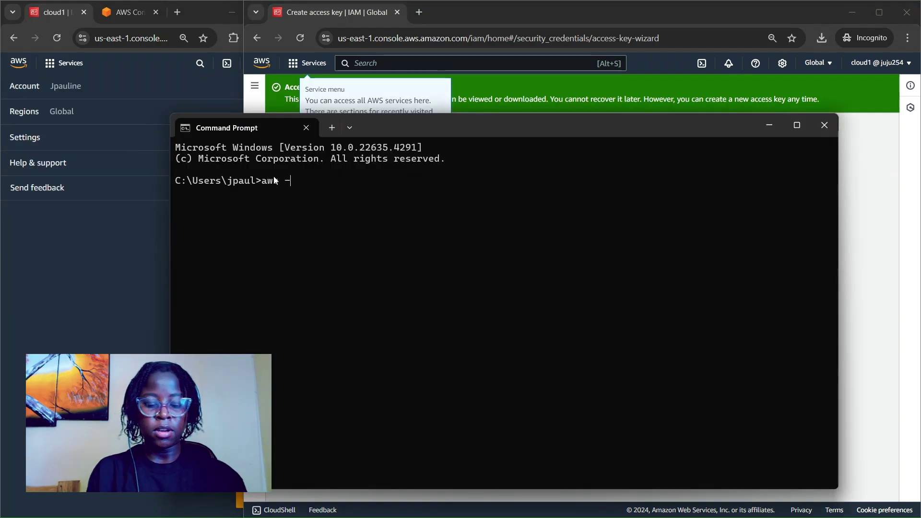
# Check the installed AWS CLI version in Command Prompt with aws --version
pyautogui.write('-v')
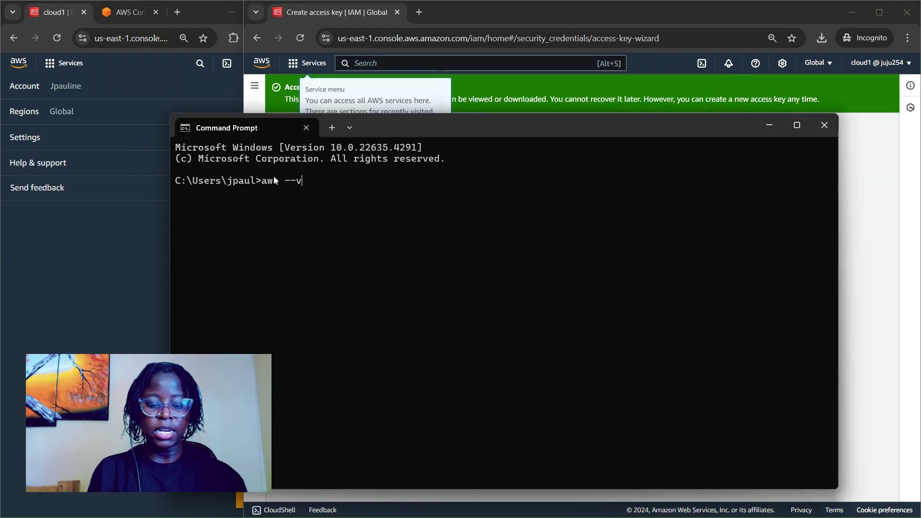
pyautogui.write('ersion')
pyautogui.press('Return')
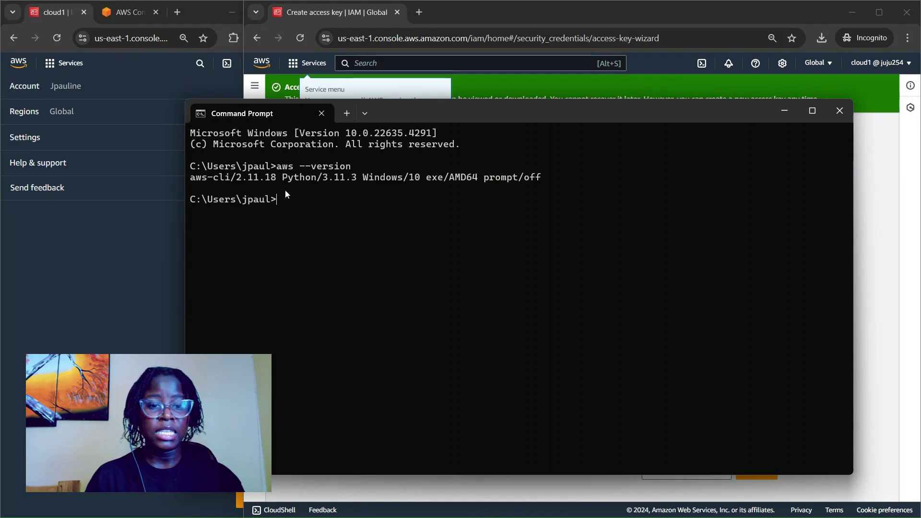
# Run aws configure and enter the access key ID copied from the Retrieve access keys page
pyautogui.write('aws c')
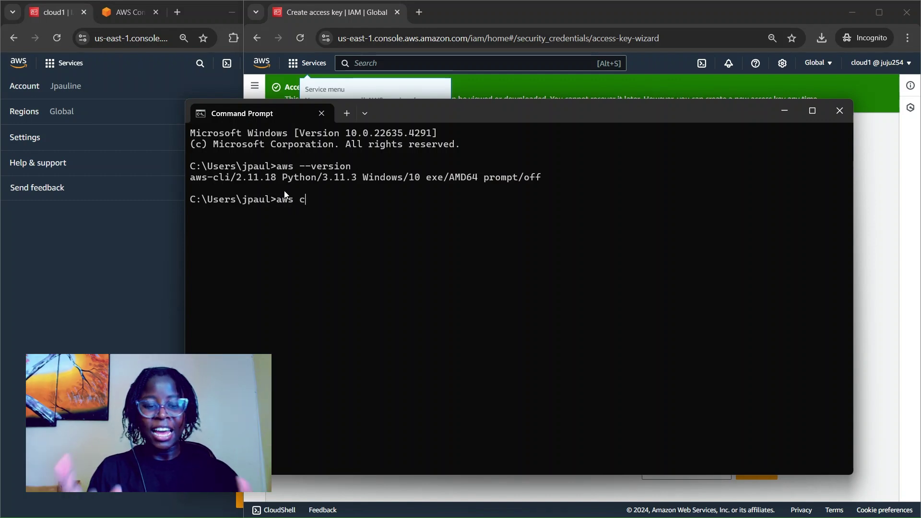
pyautogui.write('onfigure')
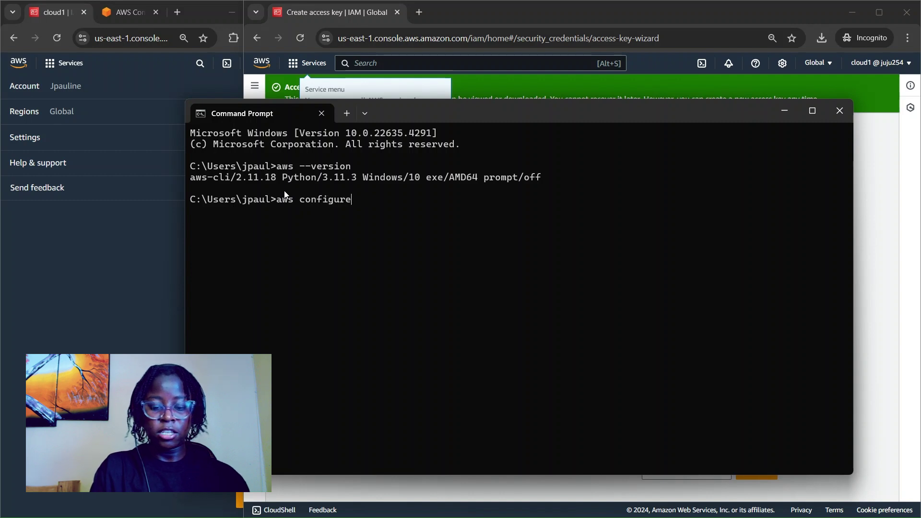
pyautogui.press('Return')
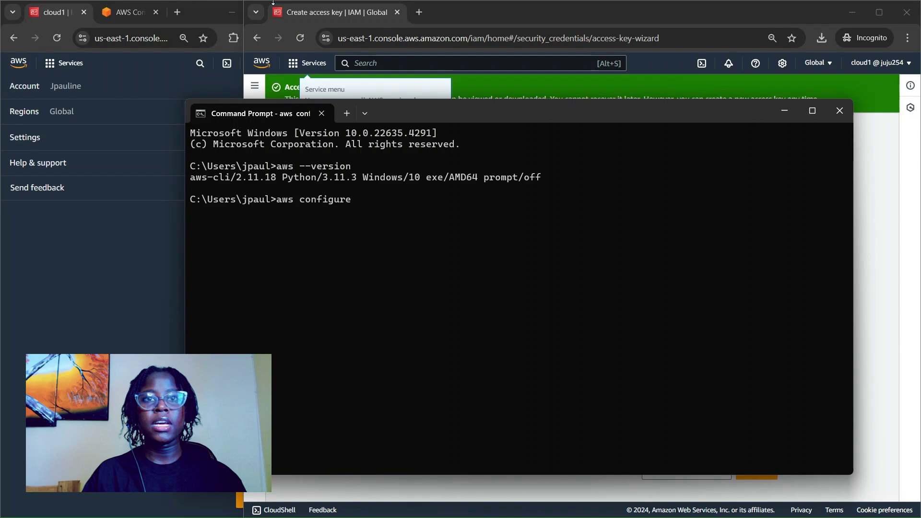
pyautogui.click(266, 2)
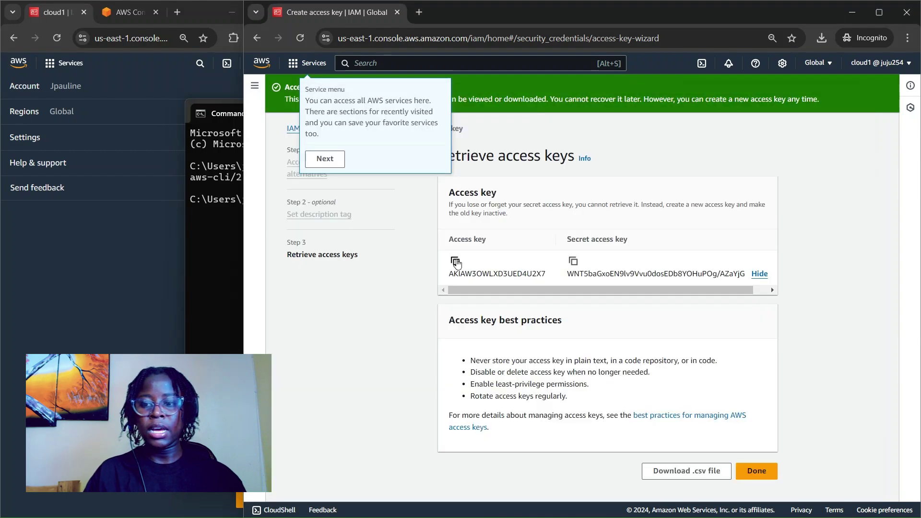
pyautogui.click(456, 262)
pyautogui.hotkey('alt', 'Tab')
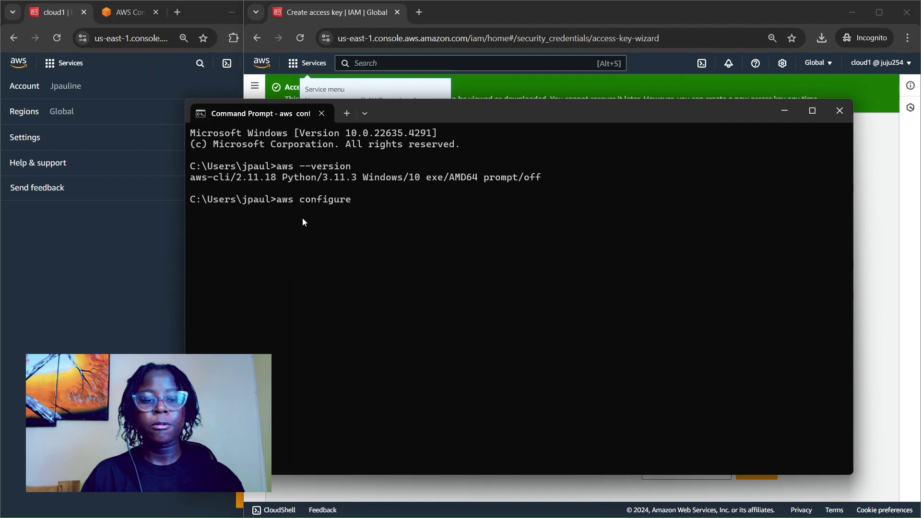
pyautogui.hotkey('ctrl', 'v')
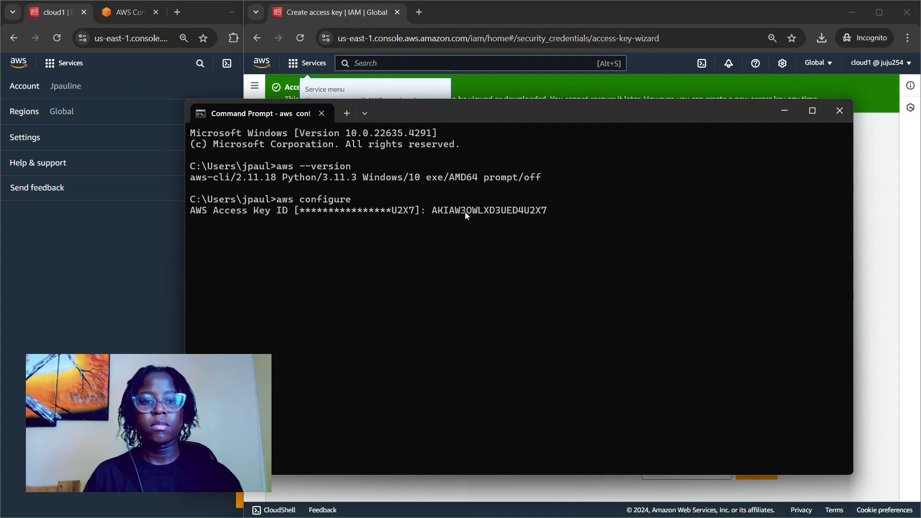
pyautogui.press('Return')
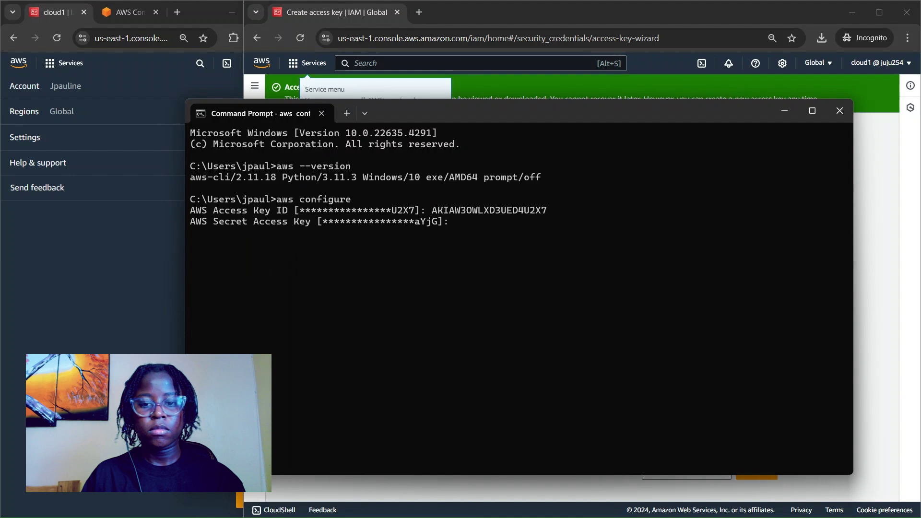
# Enter the copied secret access key and accept the default region us-east-1 and output format json
pyautogui.hotkey('alt', 'Tab')
pyautogui.hotkey('alt', 'Tab')
pyautogui.hotkey('ctrl', 'v')
pyautogui.click(873, 187)
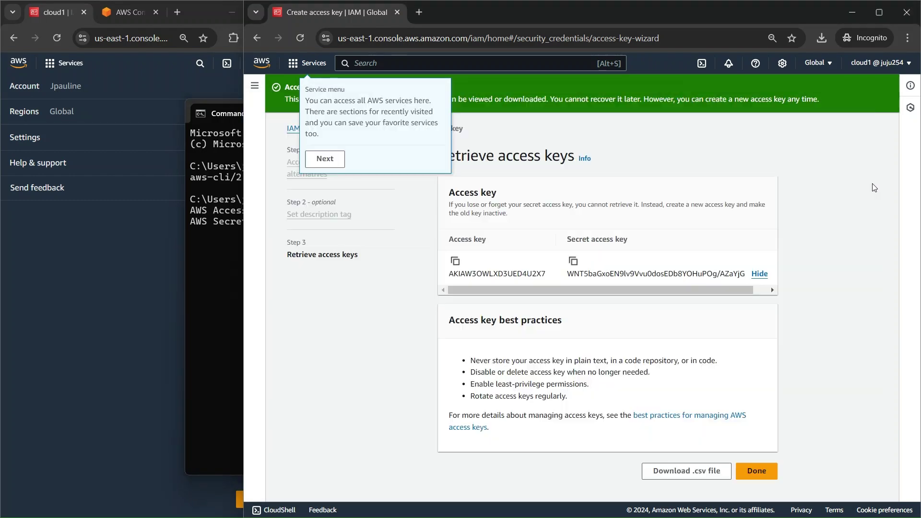
pyautogui.click(573, 261)
pyautogui.hotkey('alt', 'Tab')
pyautogui.press('Escape')
pyautogui.hotkey('ctrl', 'v')
pyautogui.press('Return')
pyautogui.press('Return')
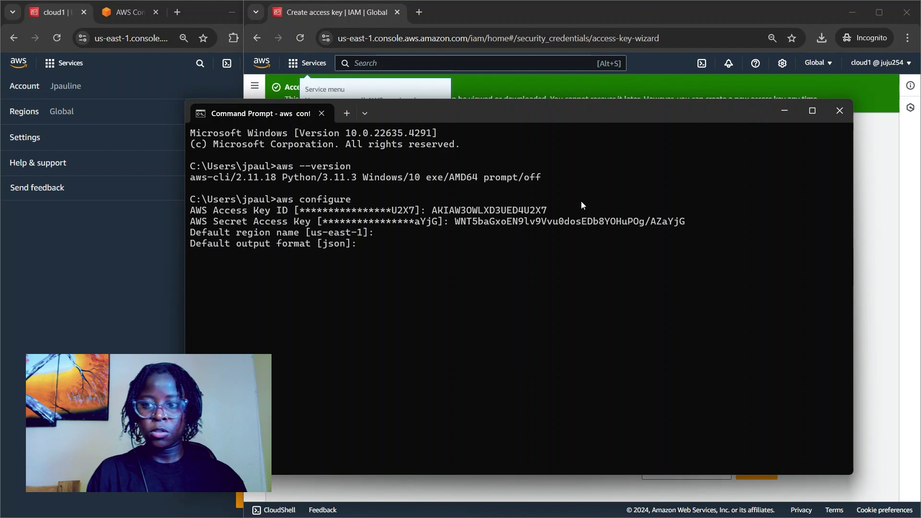
pyautogui.press('Return')
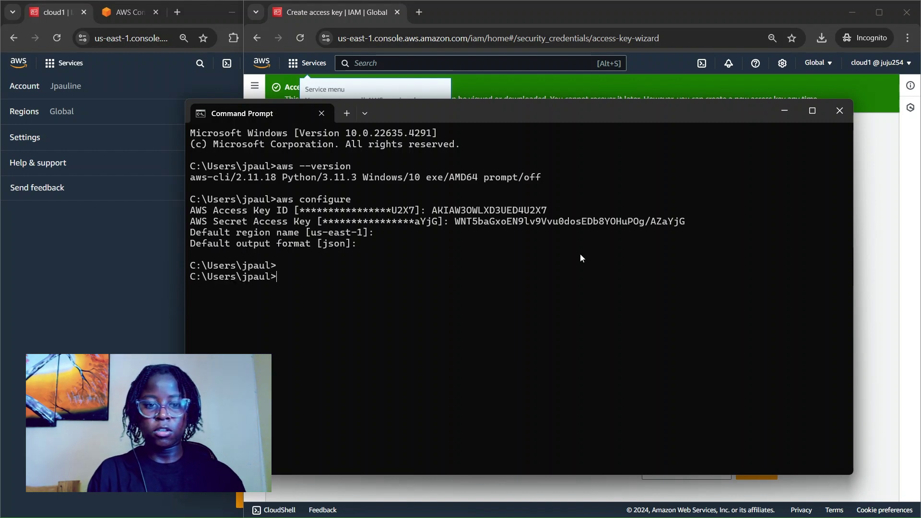
# List the account's IAM users with aws iam list-users and read through the returned user entries
pyautogui.write('aws ')
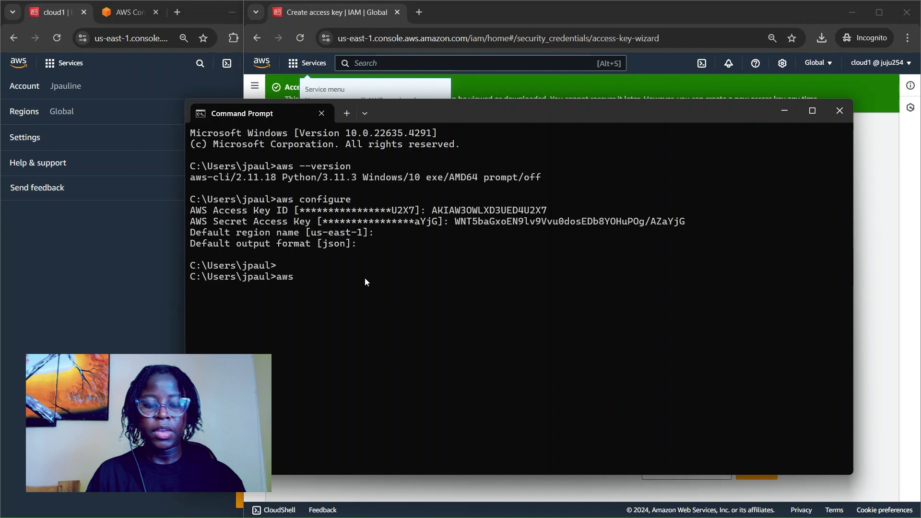
pyautogui.write('iam li')
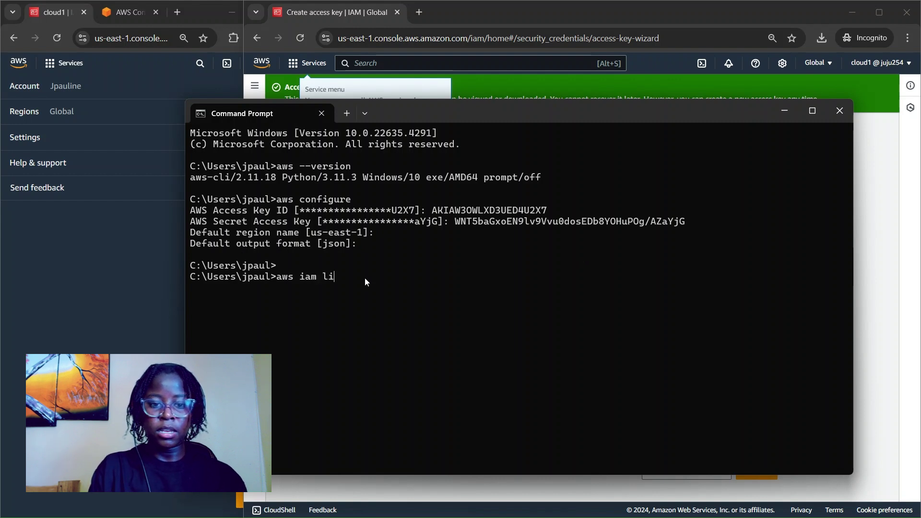
pyautogui.write('st-users')
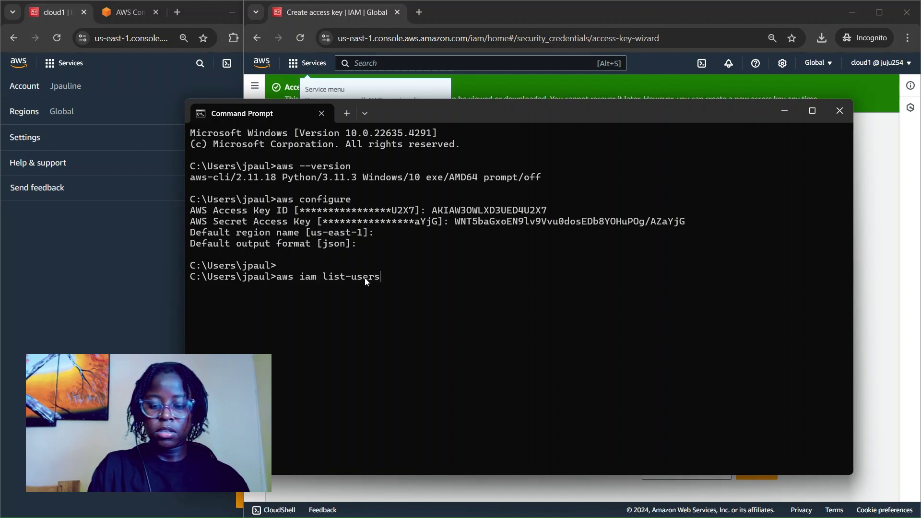
pyautogui.press('Return')
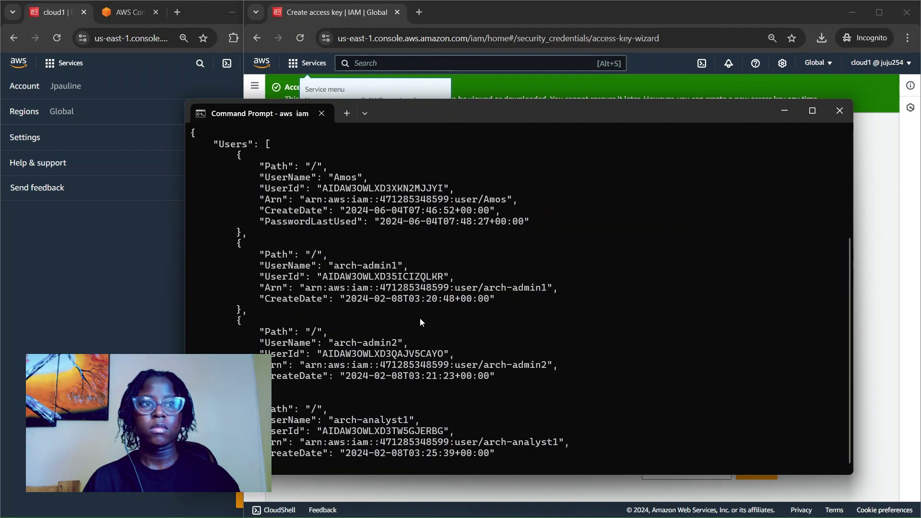
pyautogui.scroll(4, 420, 321)
pyautogui.scroll(-1, 259, 264)
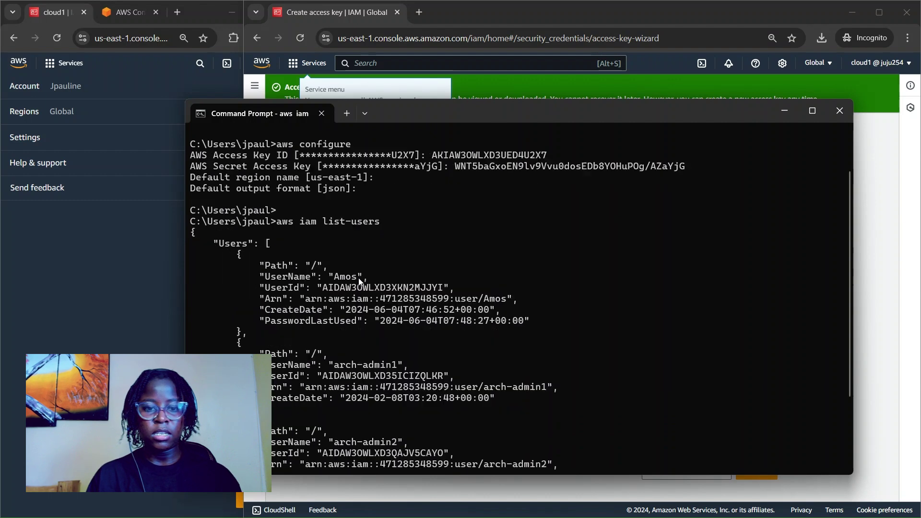
pyautogui.scroll(-3, 412, 373)
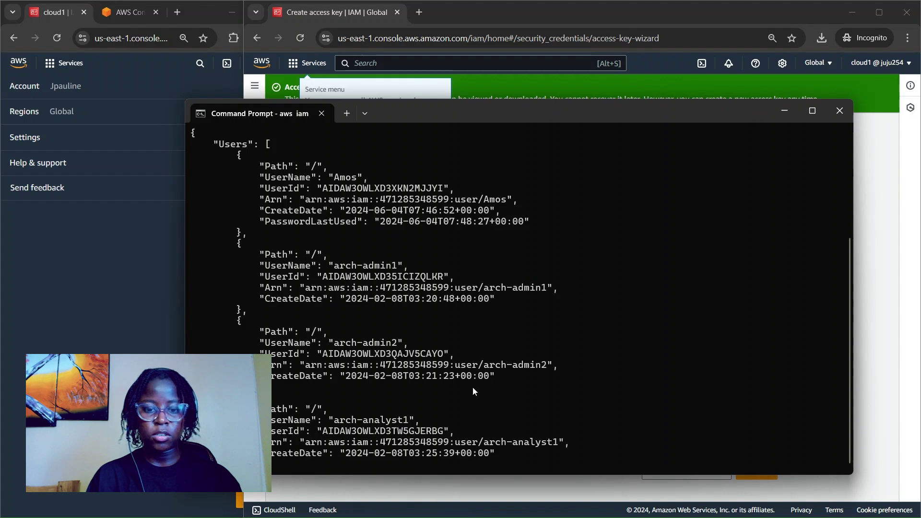
pyautogui.scroll(-5, 412, 288)
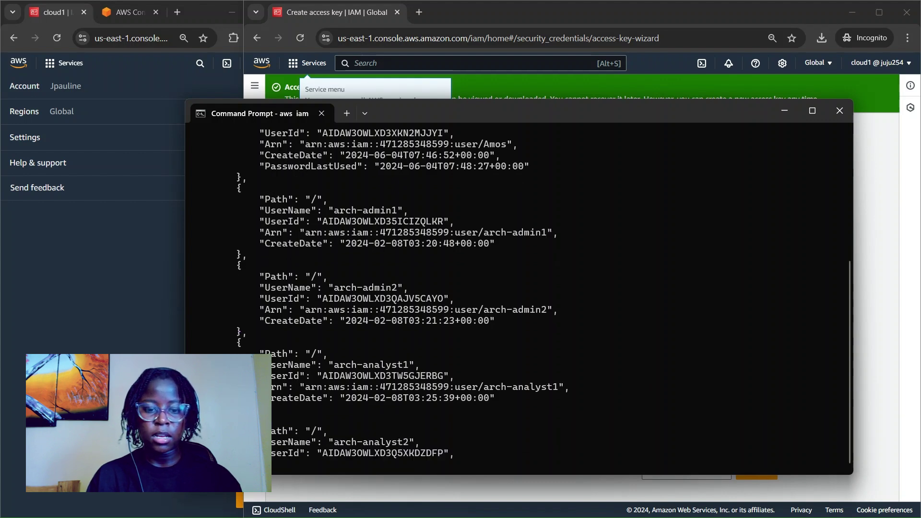
pyautogui.scroll(-5, 518, 292)
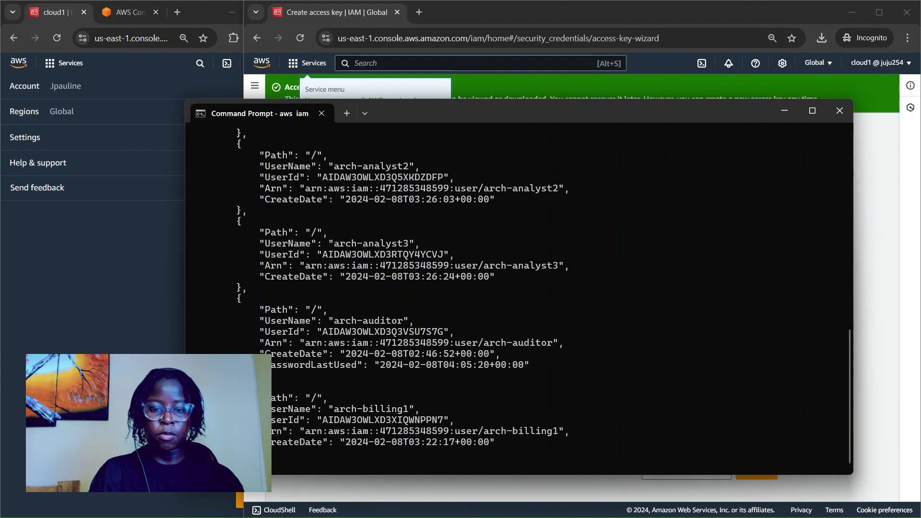
# Interrupt the paged IAM user listing and return to an empty command prompt
pyautogui.press('Return')
pyautogui.press('Return')
pyautogui.press('Return')
pyautogui.press('Return')
pyautogui.press('Return')
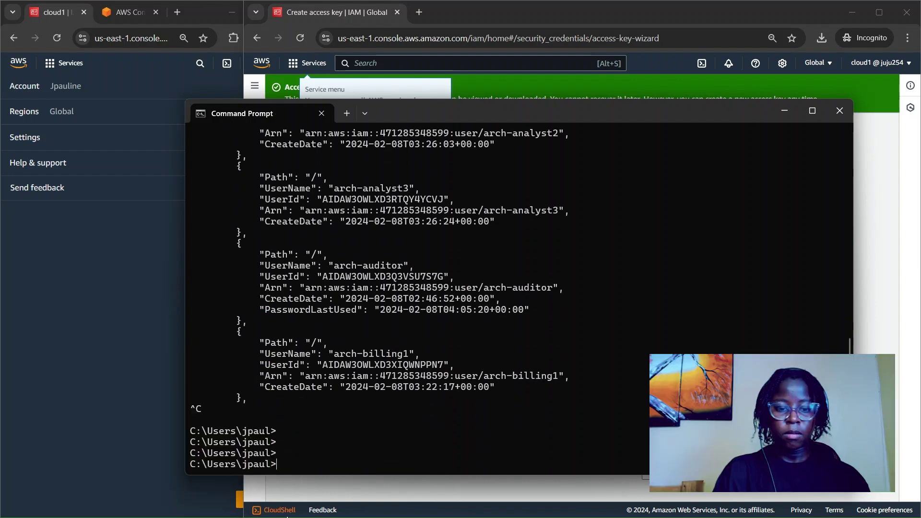
# Test cloud1's S3 permissions by listing the buckets with aws s3 ls
pyautogui.write('aws s3 ls')
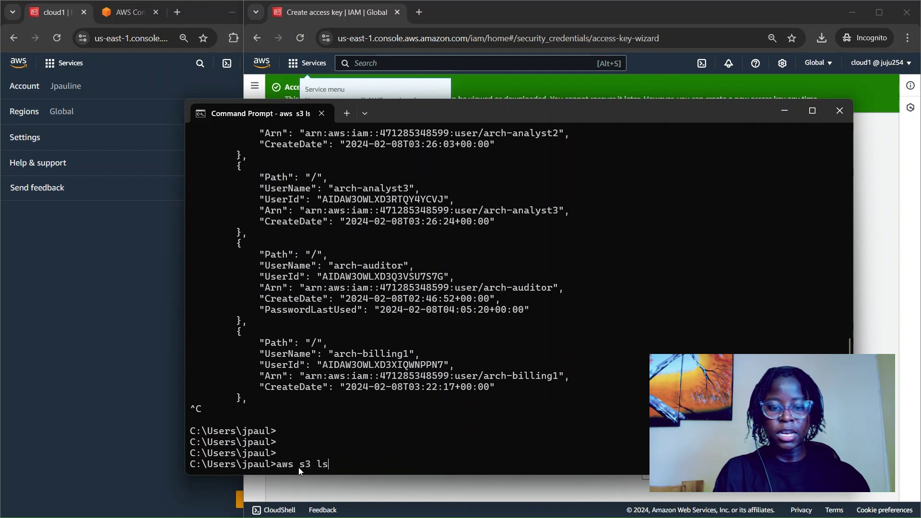
pyautogui.press('Return')
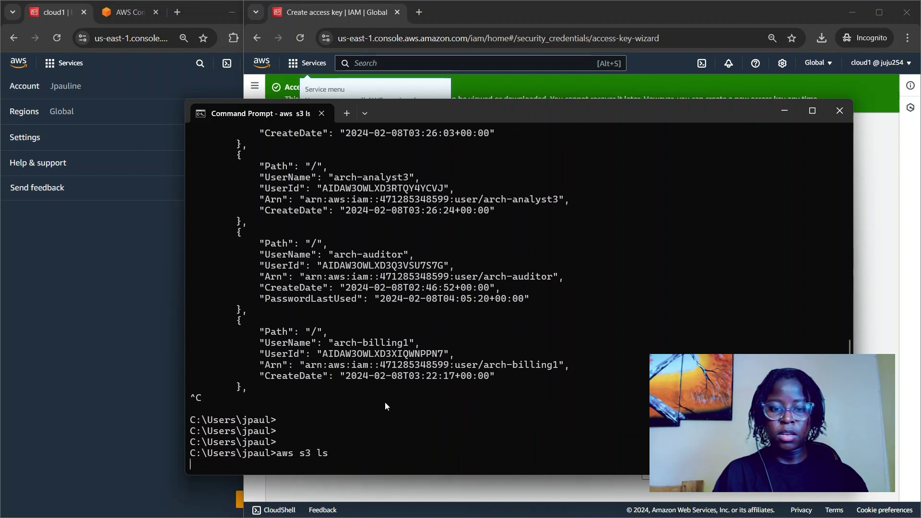
pyautogui.scroll(20, 385, 402)
pyautogui.scroll(-20, 386, 402)
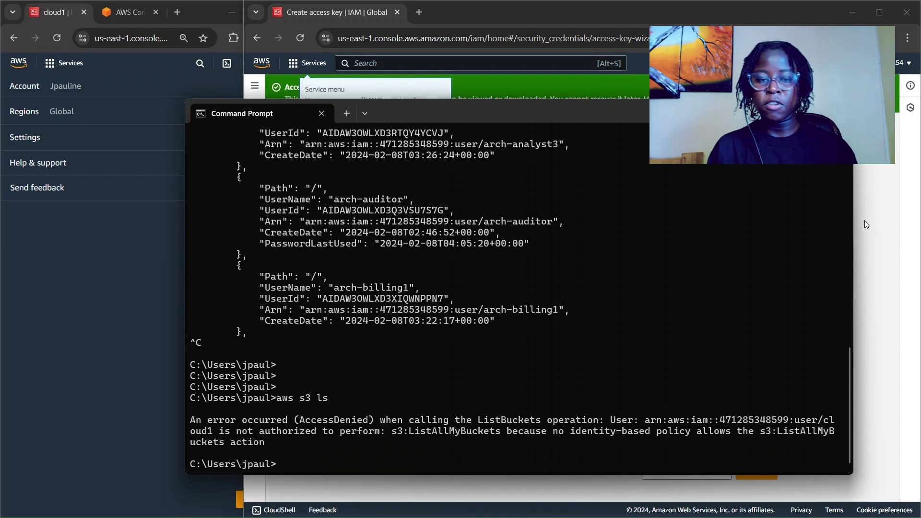
# Finish the access key wizard in the browser and reload cloud1's Security credentials page to check the Access keys section
pyautogui.click(871, 232)
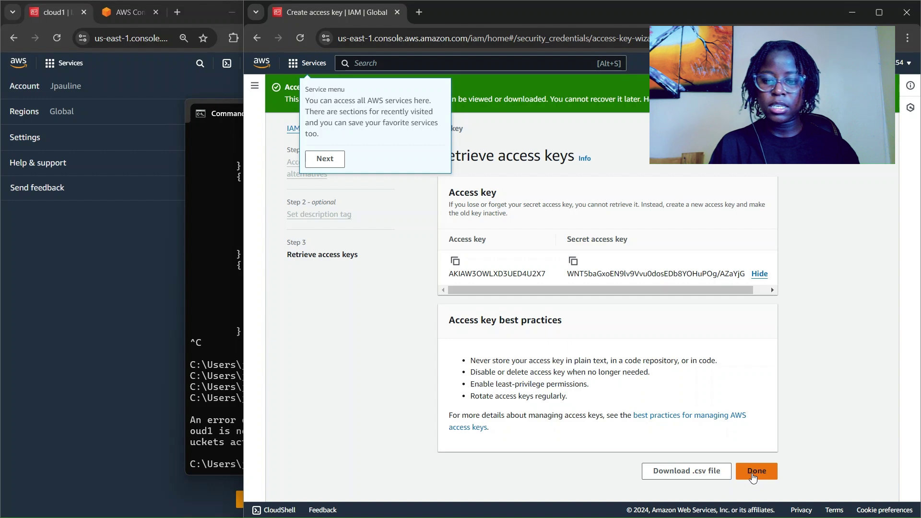
pyautogui.click(756, 471)
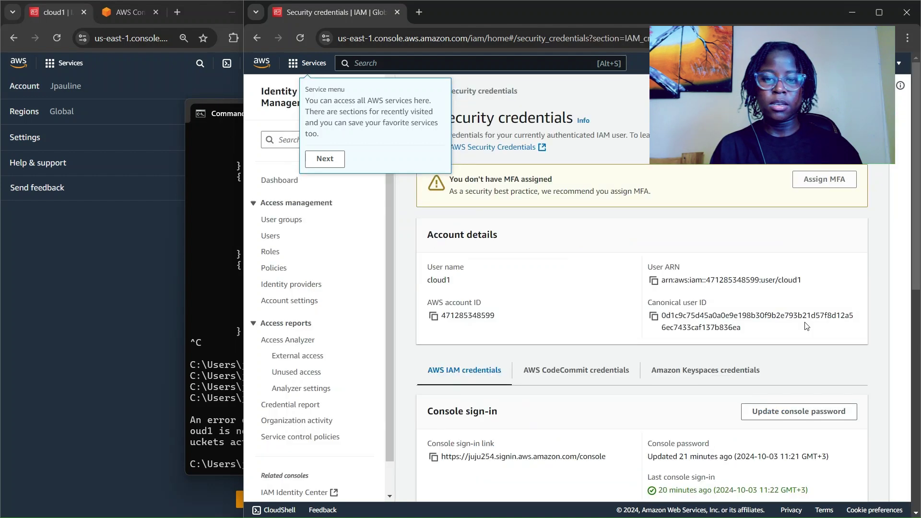
pyautogui.scroll(-7, 608, 296)
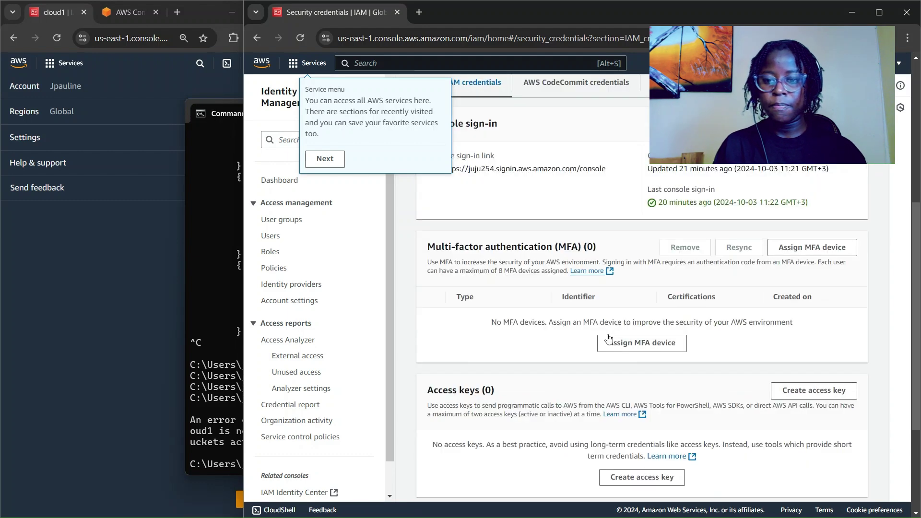
pyautogui.scroll(3, 609, 344)
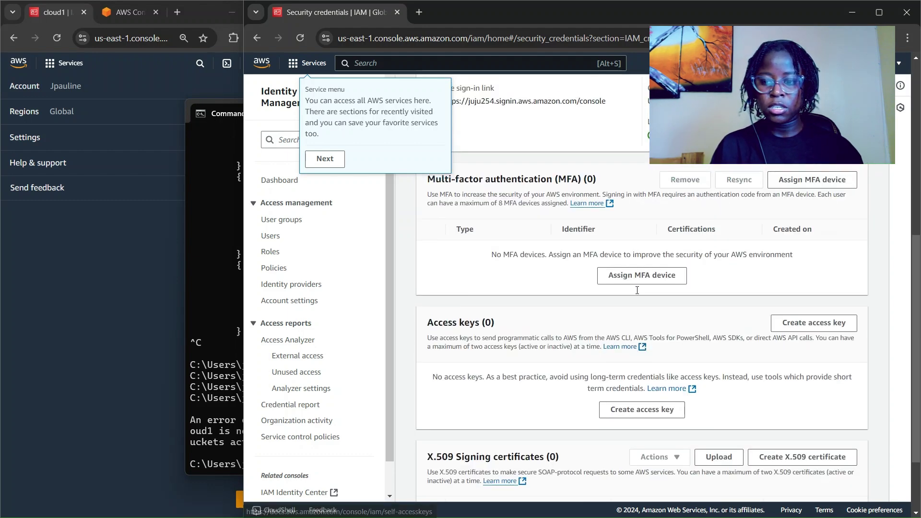
pyautogui.click(301, 38)
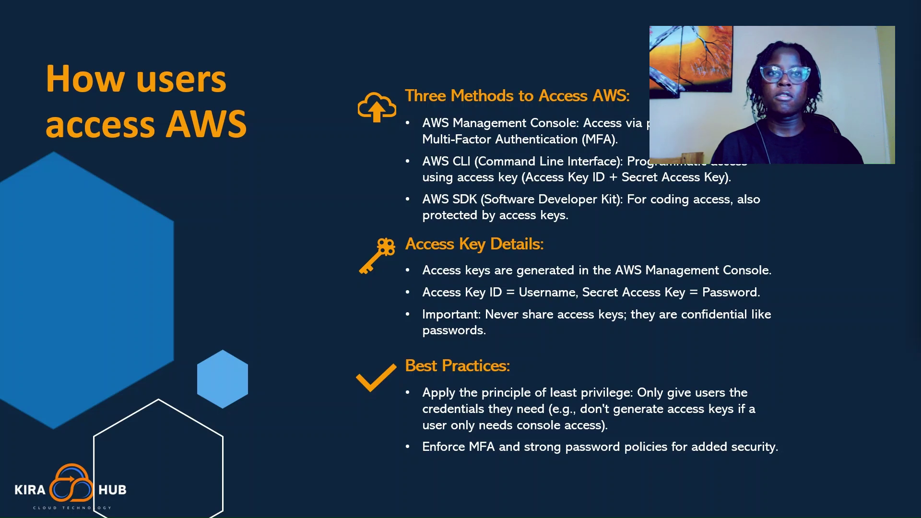
pyautogui.press('Right')
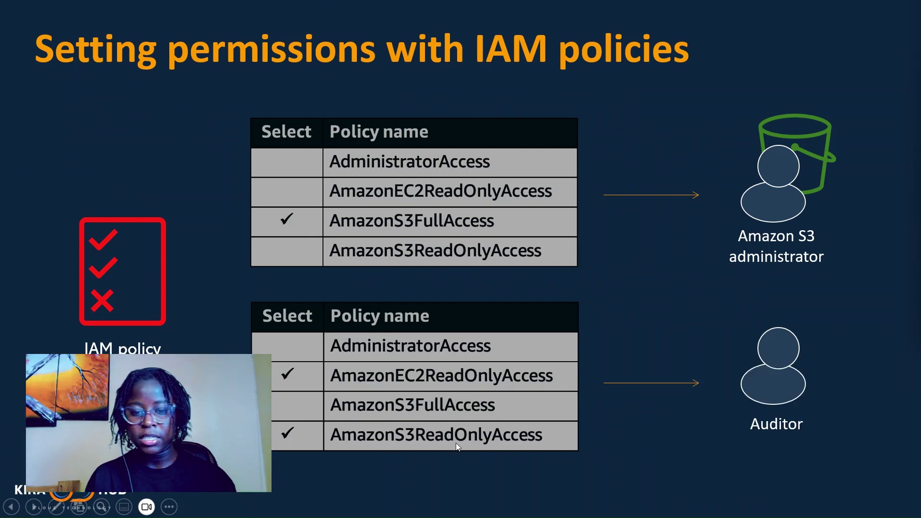
pyautogui.click(678, 68)
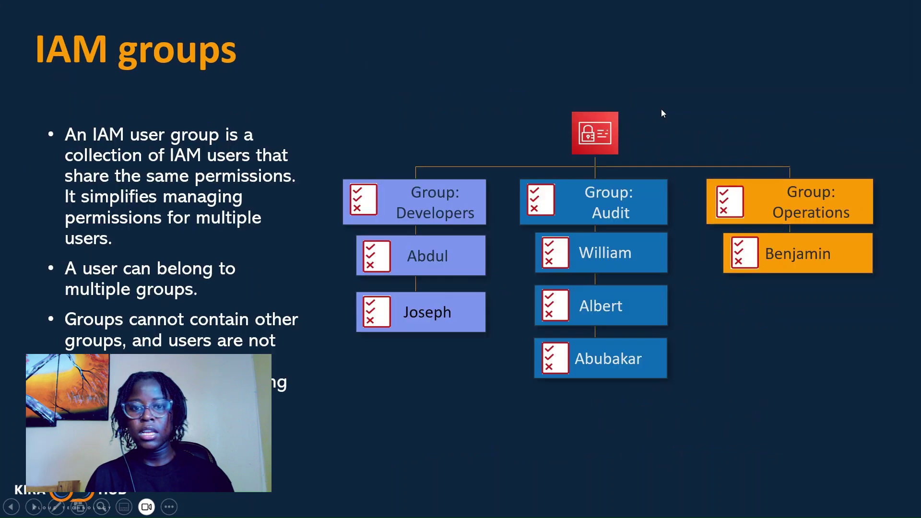
pyautogui.press('Left')
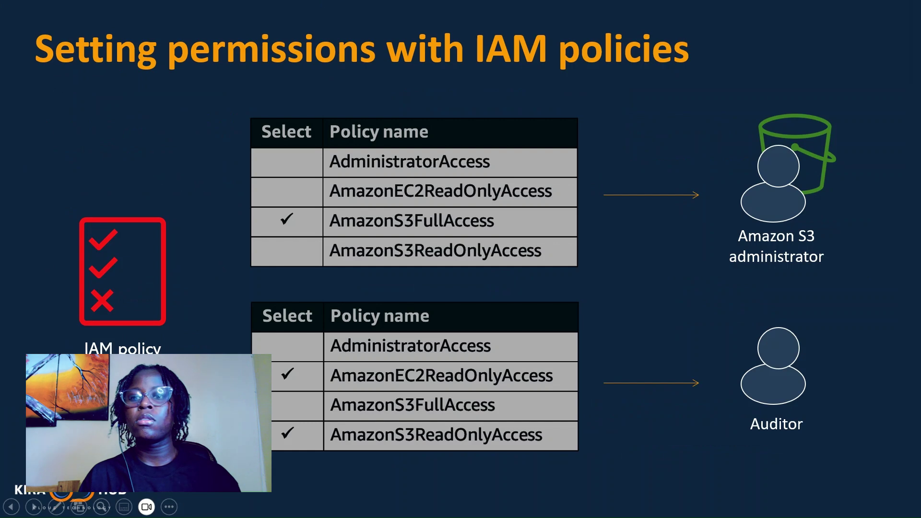
# Start creating an IAM user named s3admin without console access and continue to the permissions settings
pyautogui.hotkey('alt', 'Tab')
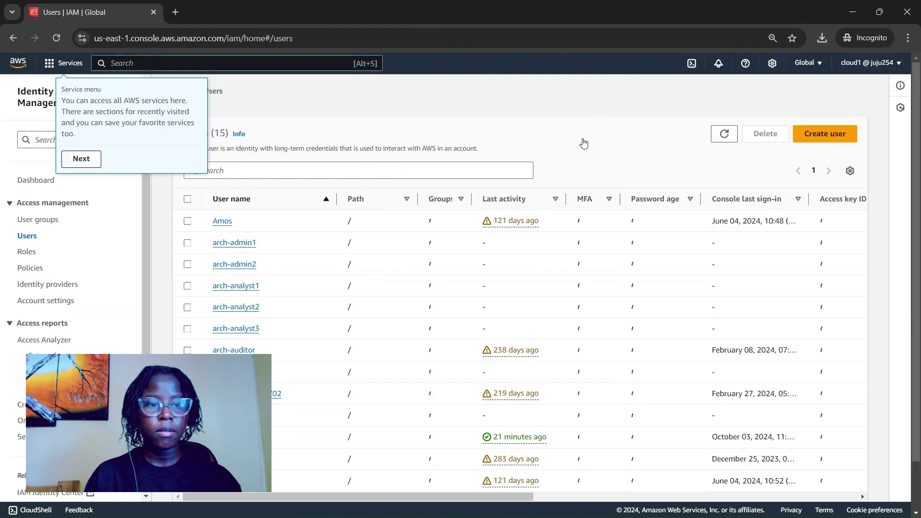
pyautogui.click(821, 140)
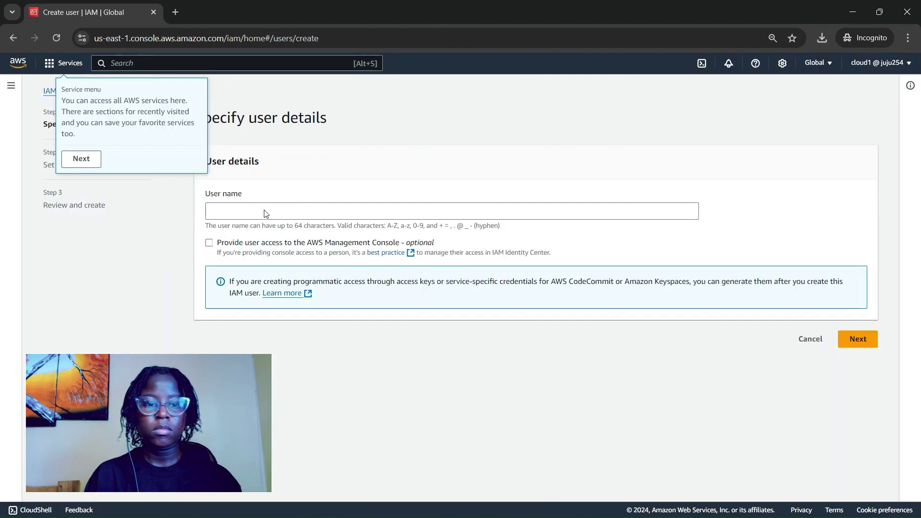
pyautogui.click(231, 205)
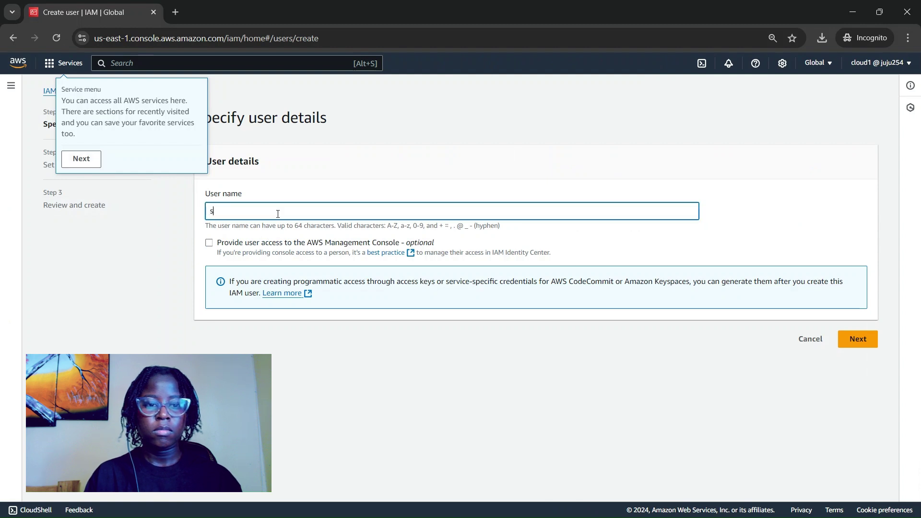
pyautogui.write('s3')
pyautogui.press('BackSpace')
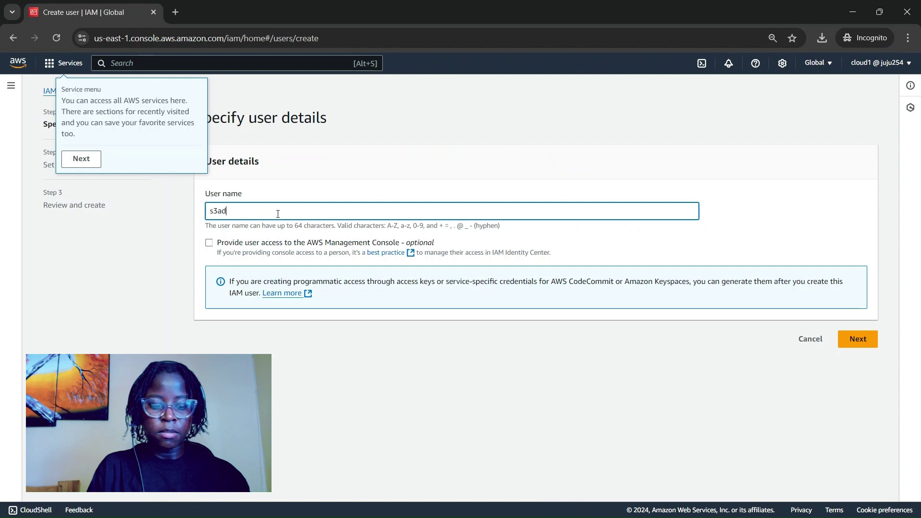
pyautogui.click(285, 243)
pyautogui.click(285, 243)
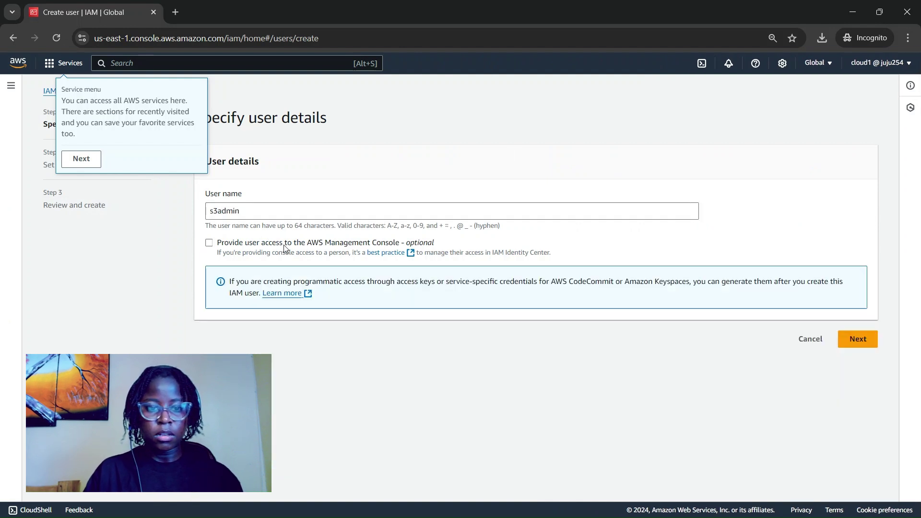
pyautogui.click(852, 349)
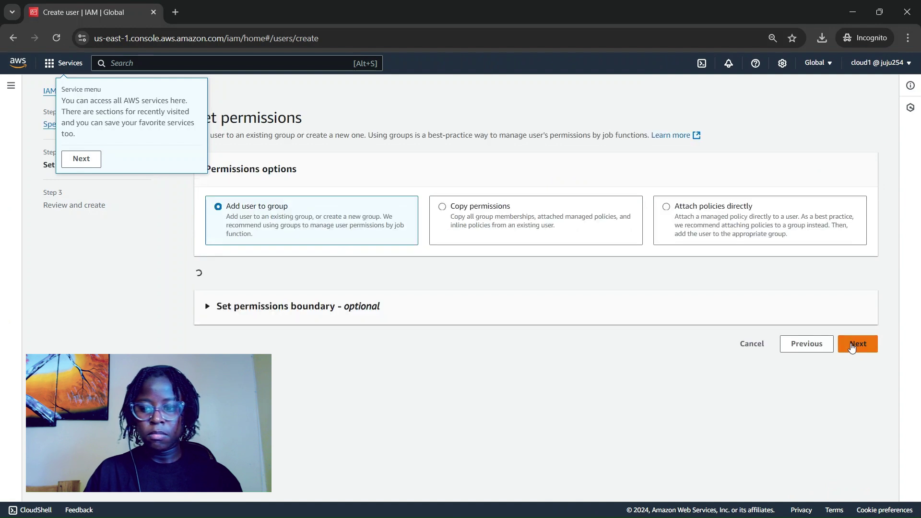
# Choose to attach policies directly, search for s3 and select the AmazonS3FullAccess policy
pyautogui.click(689, 214)
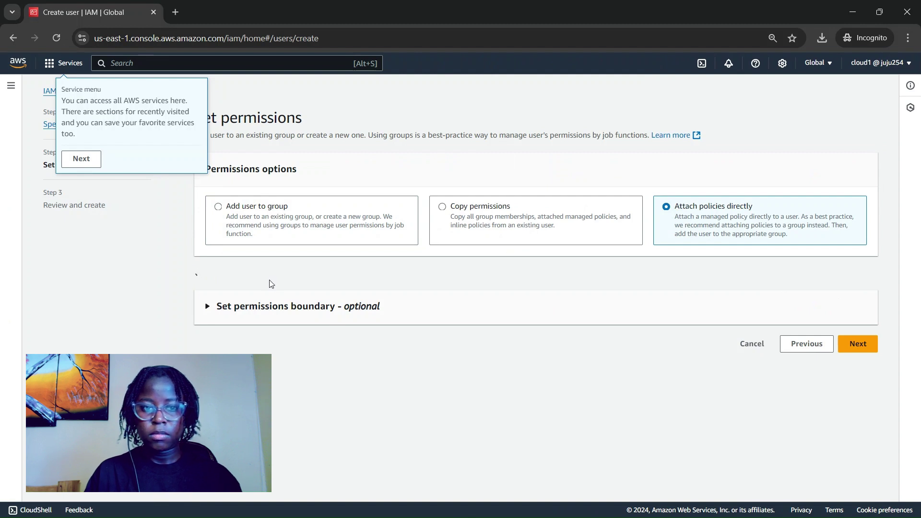
pyautogui.click(268, 334)
pyautogui.write('s3')
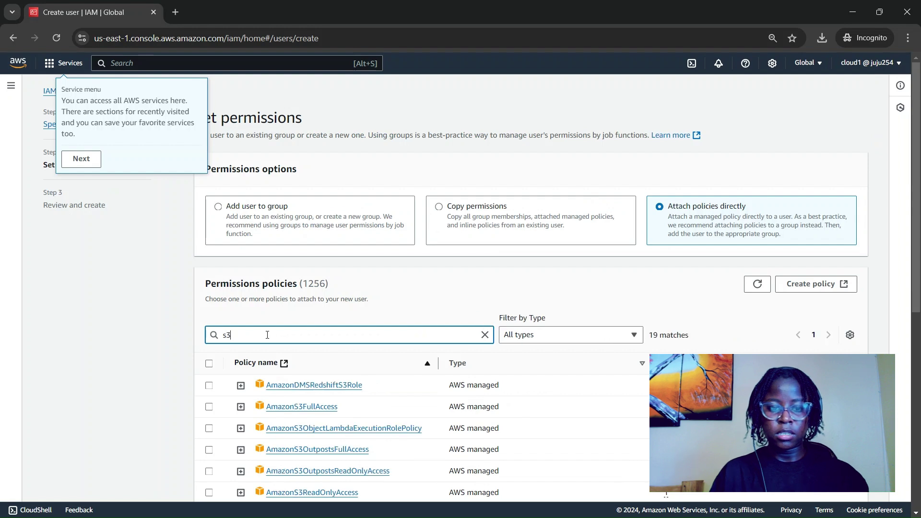
pyautogui.click(209, 408)
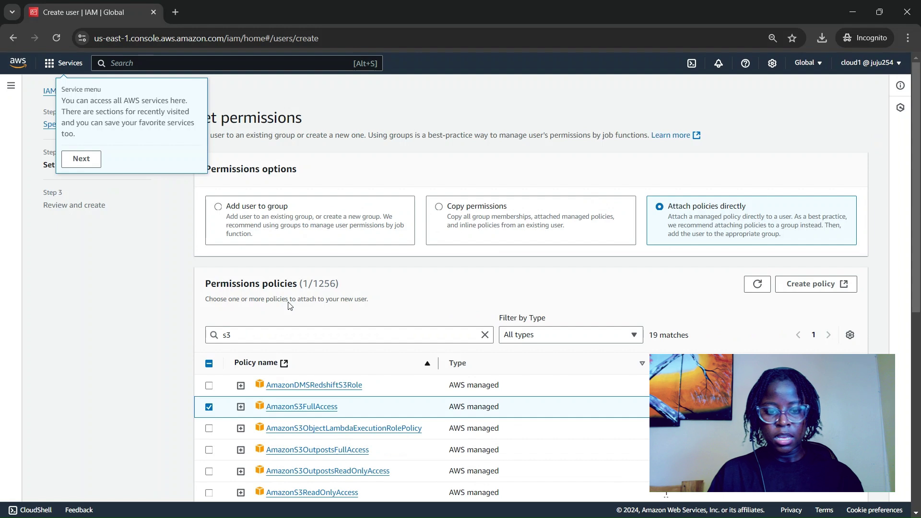
# Deselect AmazonS3FullAccess and select AmazonEC2ReadOnlyAccess instead, found by filtering the policies with ec2re
pyautogui.click(210, 408)
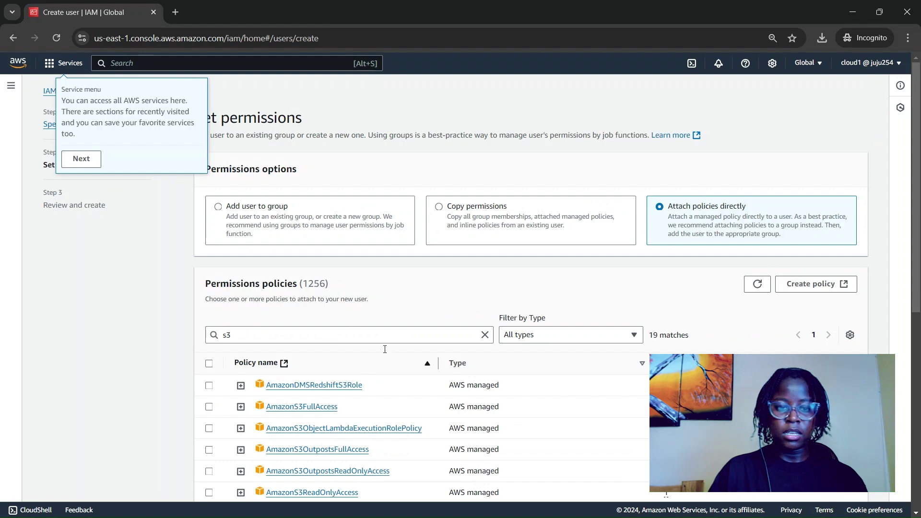
pyautogui.click(334, 340)
pyautogui.press('BackSpace')
pyautogui.press('BackSpace')
pyautogui.scroll(-3, 287, 296)
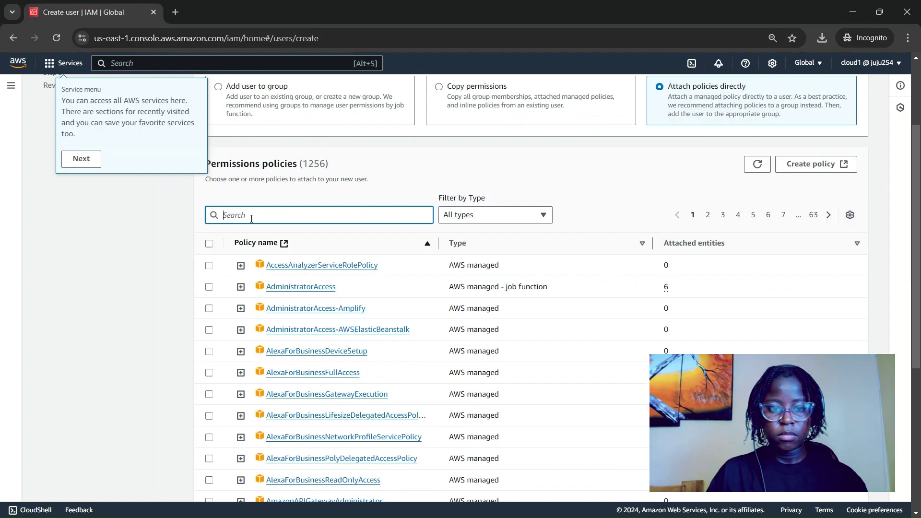
pyautogui.write('ec2re')
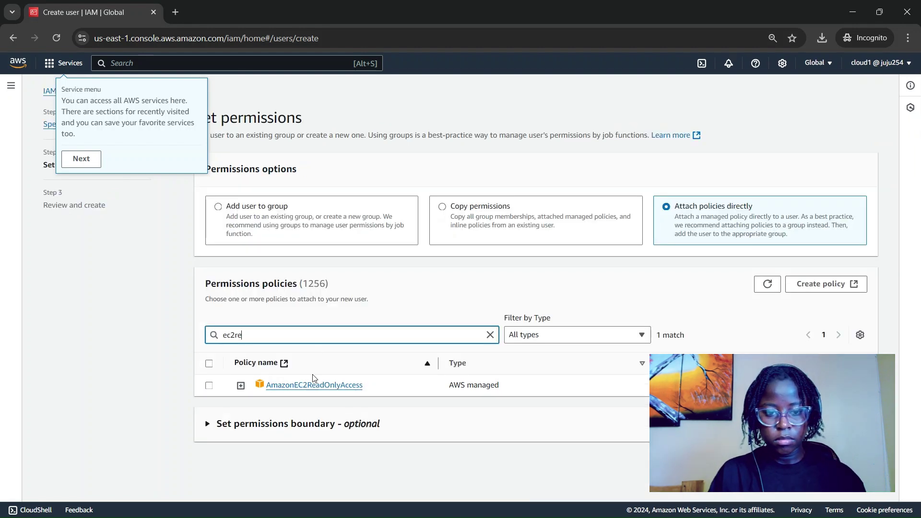
pyautogui.click(209, 386)
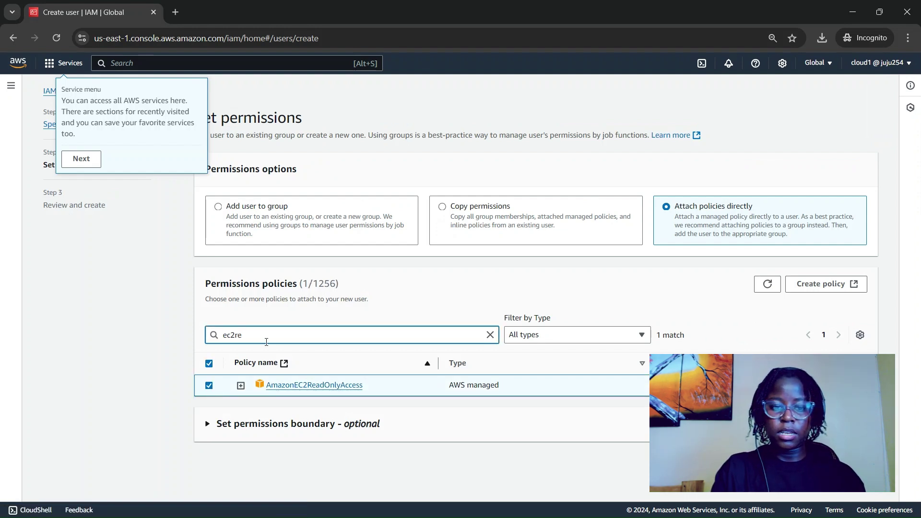
# Clear the ec2re filter and browse the full list of permissions policies
pyautogui.press('BackSpace')
pyautogui.press('BackSpace')
pyautogui.press('BackSpace')
pyautogui.press('BackSpace')
pyautogui.press('BackSpace')
pyautogui.scroll(-10, 463, 274)
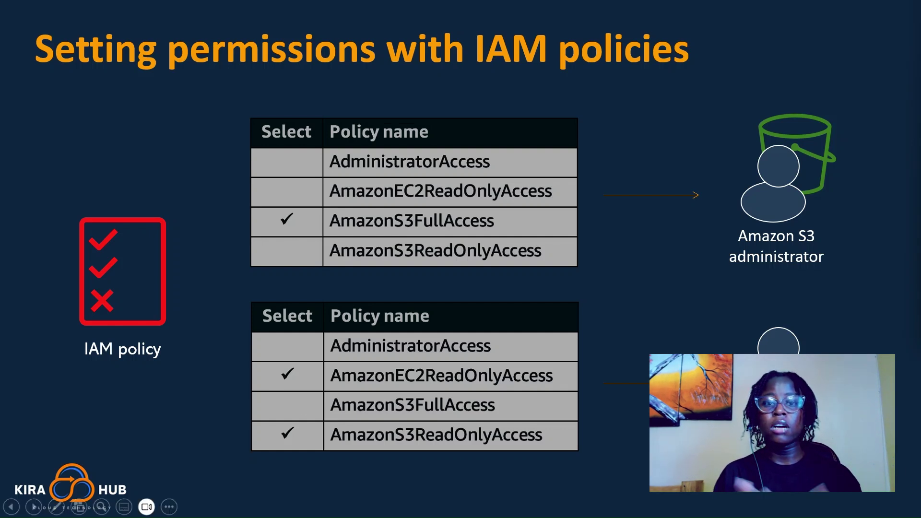
pyautogui.click(33, 507)
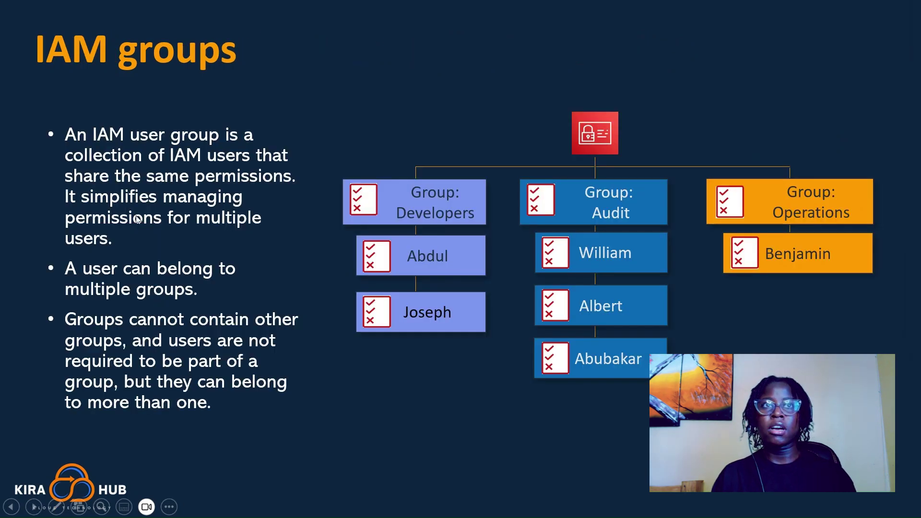
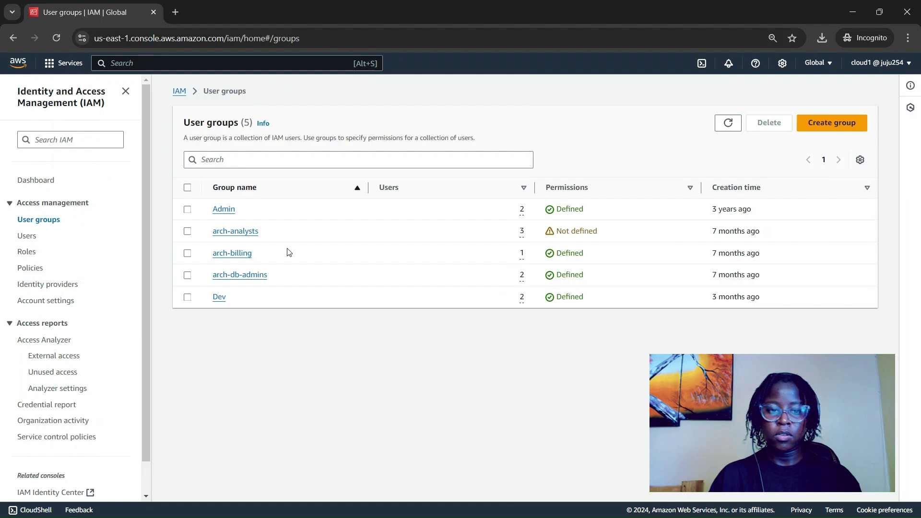
# Start creating an IAM user group and name it audit
pyautogui.click(814, 125)
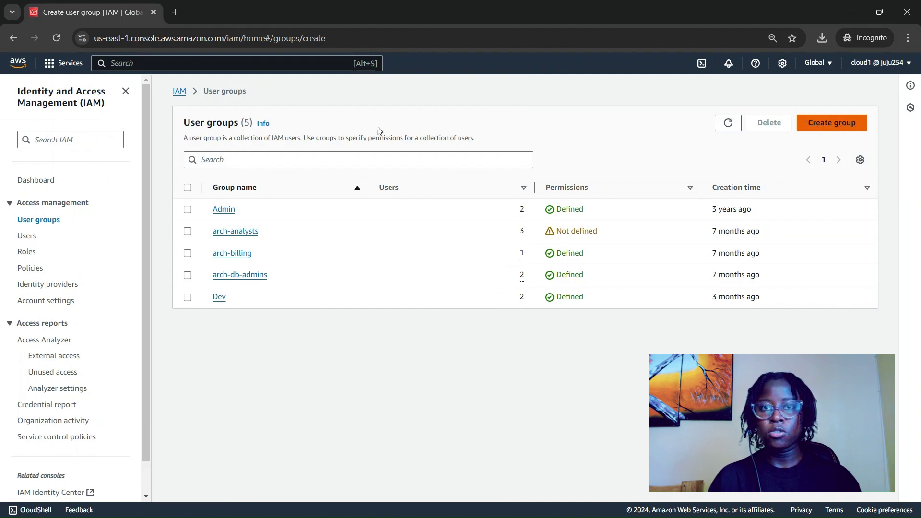
pyautogui.scroll(-5, 353, 273)
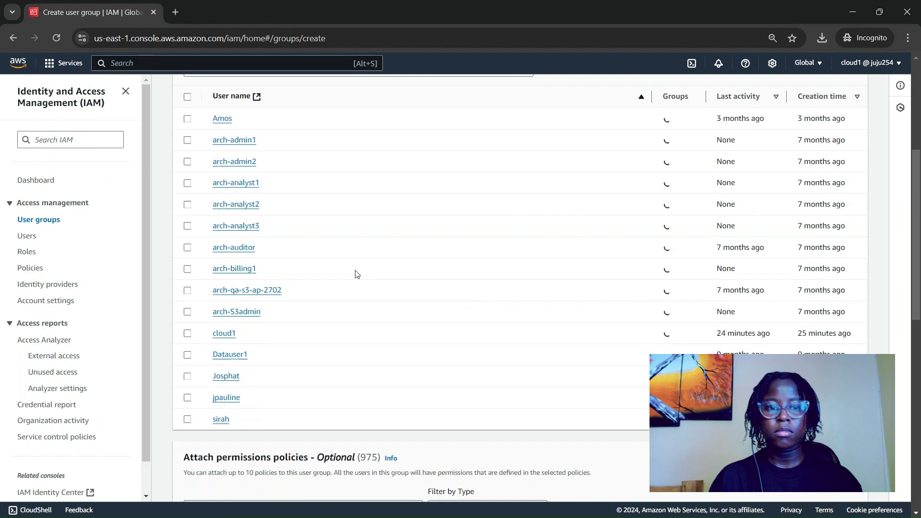
pyautogui.scroll(4, 253, 191)
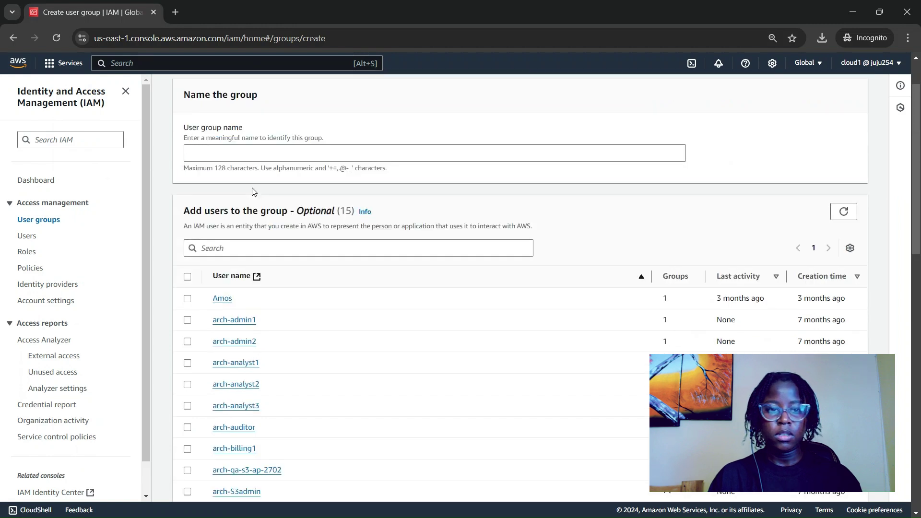
pyautogui.click(243, 155)
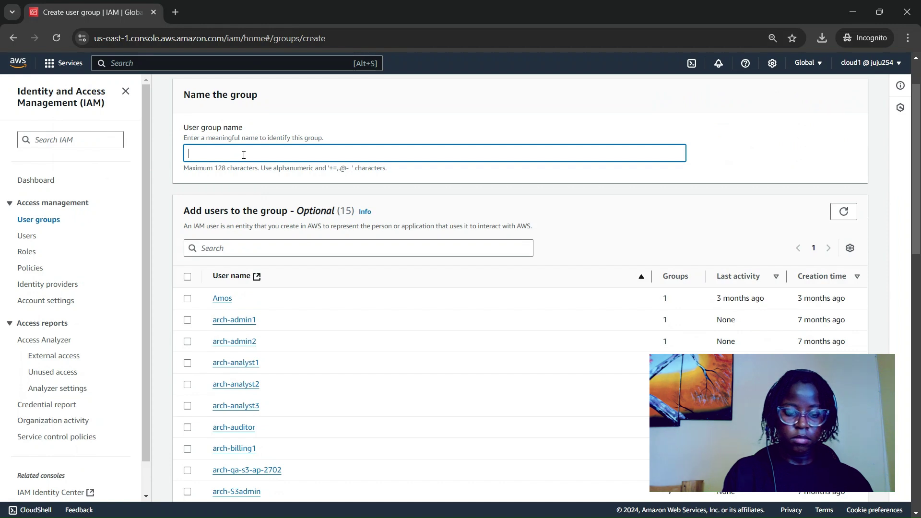
pyautogui.write('aaudi')
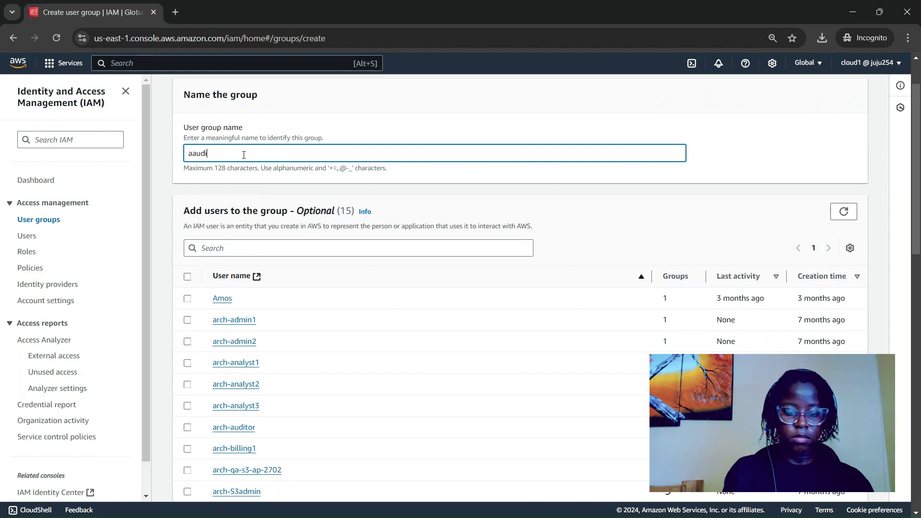
pyautogui.write('t')
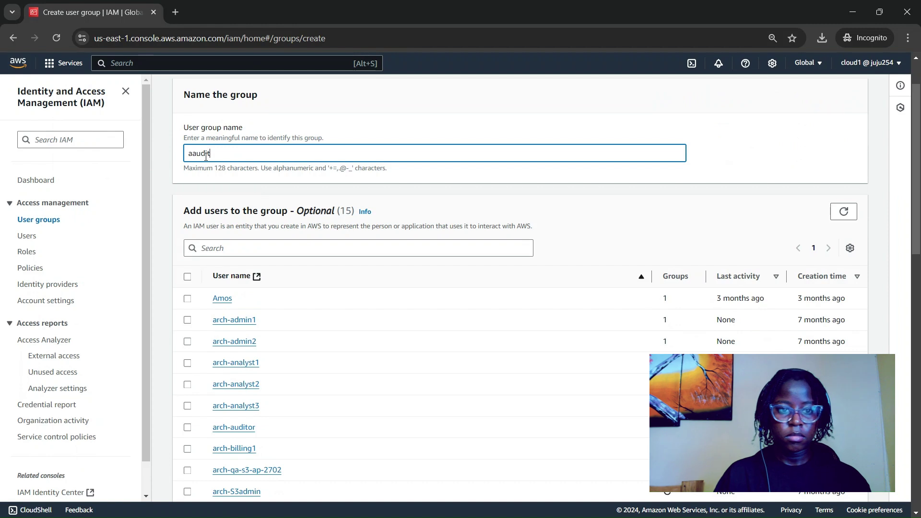
pyautogui.doubleClick(198, 155)
pyautogui.click(197, 155)
pyautogui.press('BackSpace')
# Select the users arch-auditor and cloud1 as members of the new group
pyautogui.scroll(-1, 337, 155)
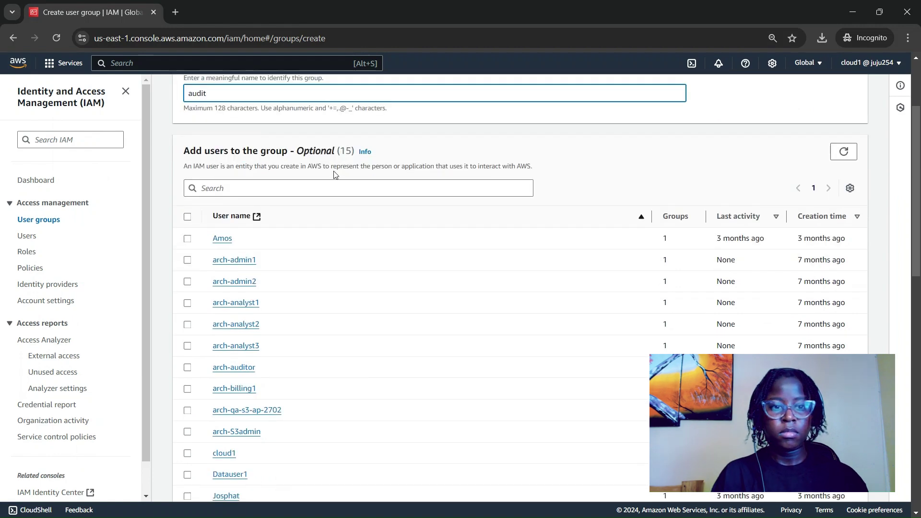
pyautogui.scroll(-3, 257, 179)
pyautogui.scroll(2, 405, 276)
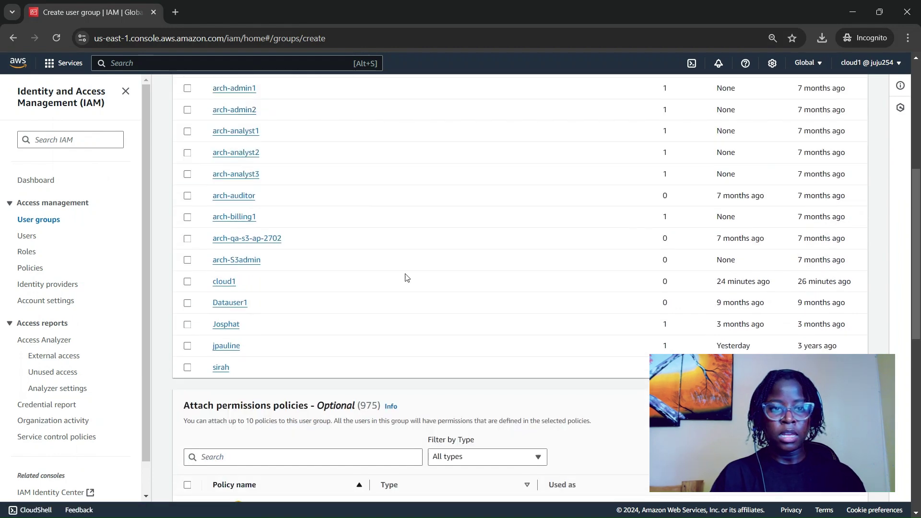
pyautogui.scroll(-2, 417, 276)
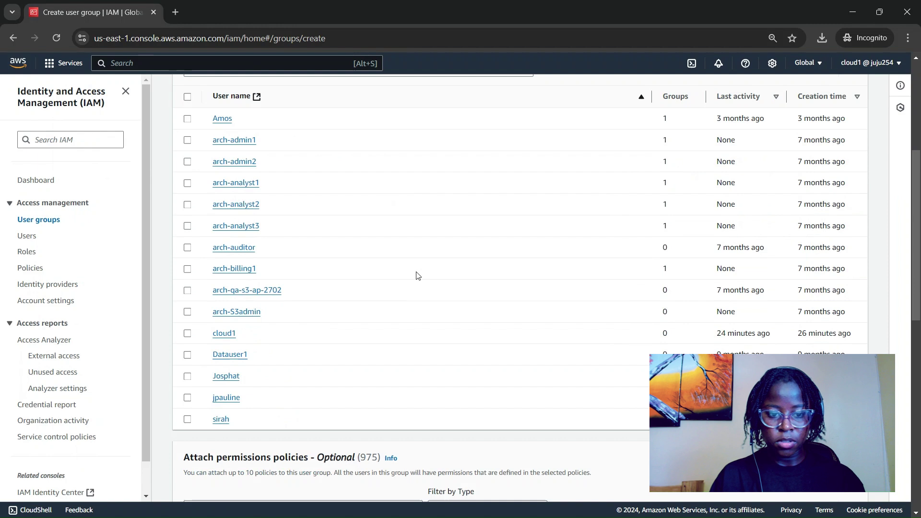
pyautogui.click(188, 334)
pyautogui.click(187, 335)
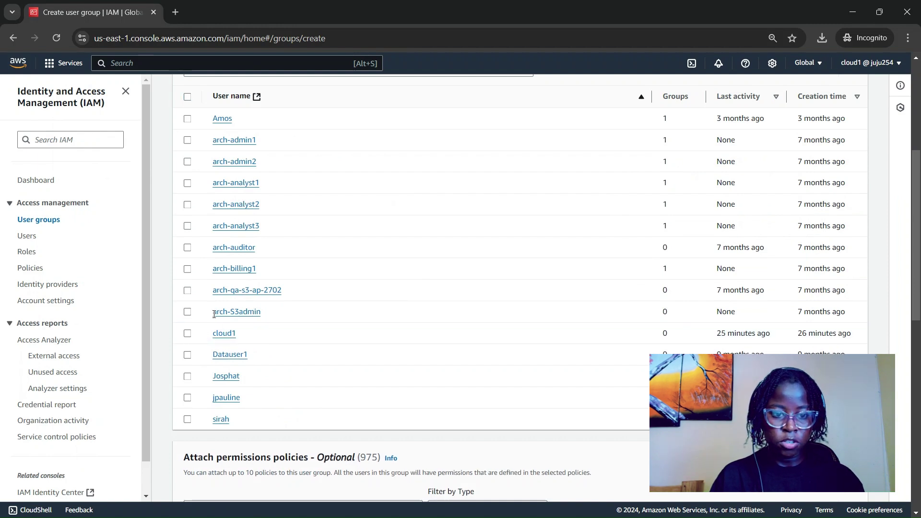
pyautogui.scroll(-1, 240, 331)
pyautogui.scroll(2, 254, 343)
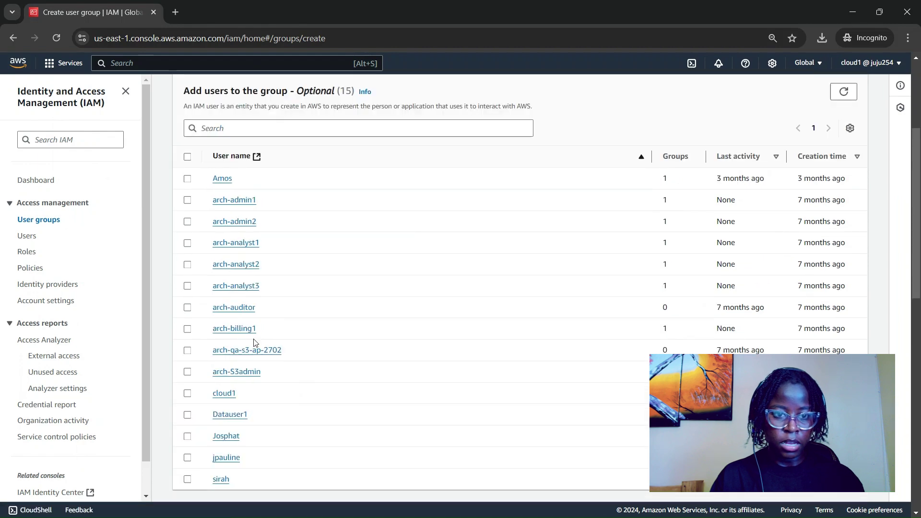
pyautogui.click(188, 307)
pyautogui.scroll(-5, 426, 289)
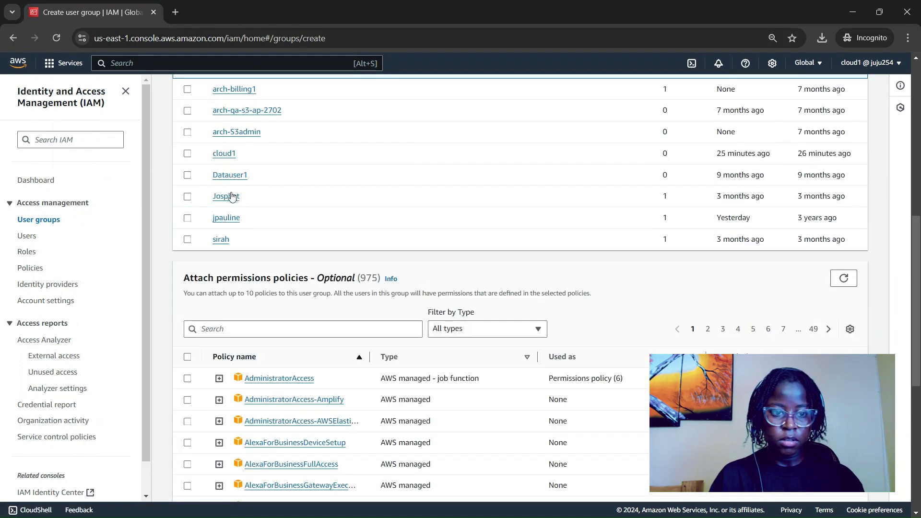
pyautogui.click(187, 153)
pyautogui.scroll(5, 354, 187)
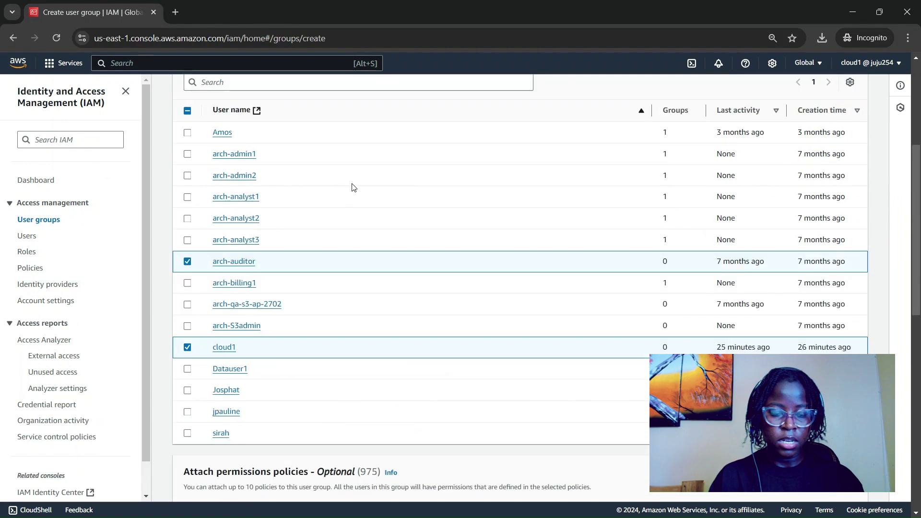
# Filter the permissions policies with ec2read and select AmazonEC2ReadOnlyAccess for the group
pyautogui.scroll(-6, 355, 186)
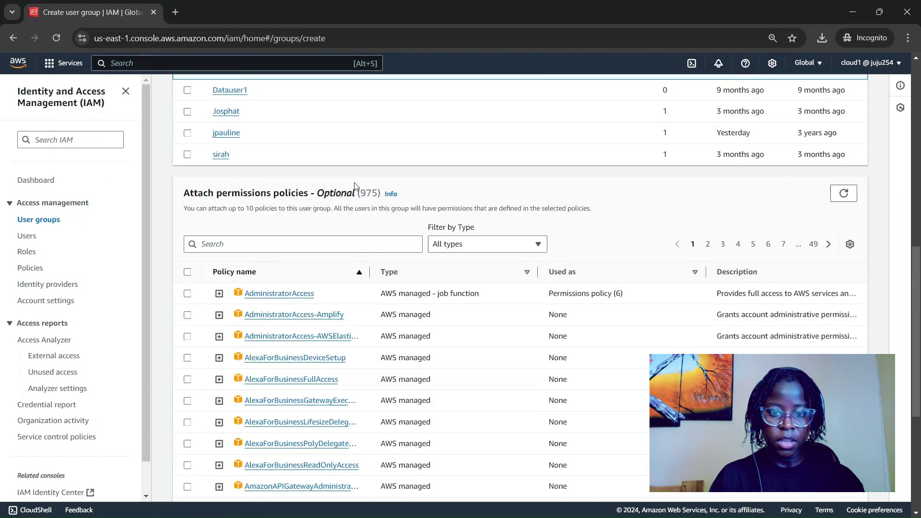
pyautogui.scroll(-2, 355, 186)
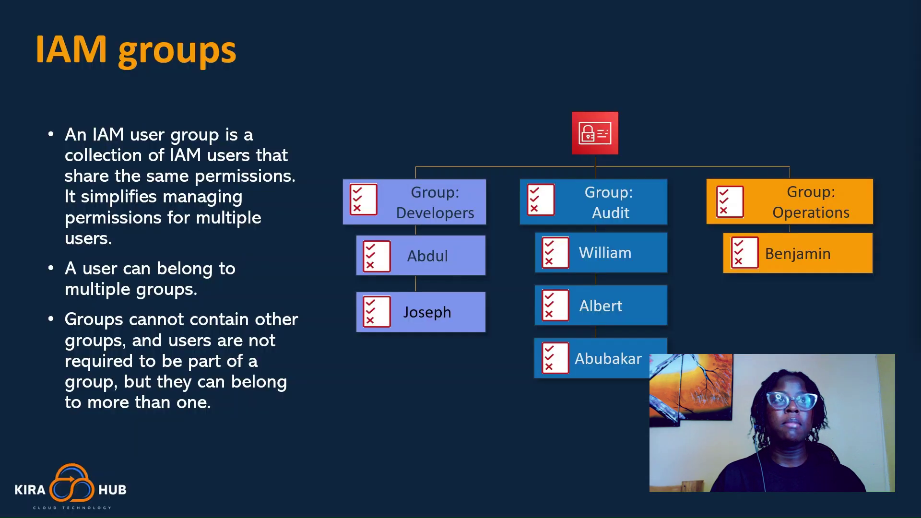
pyautogui.press('Right')
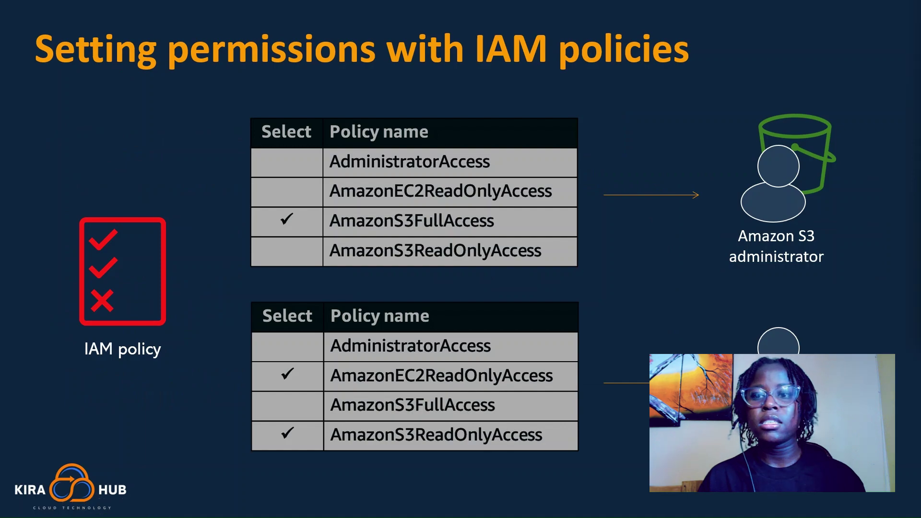
pyautogui.hotkey('alt', 'Tab')
pyautogui.click(258, 155)
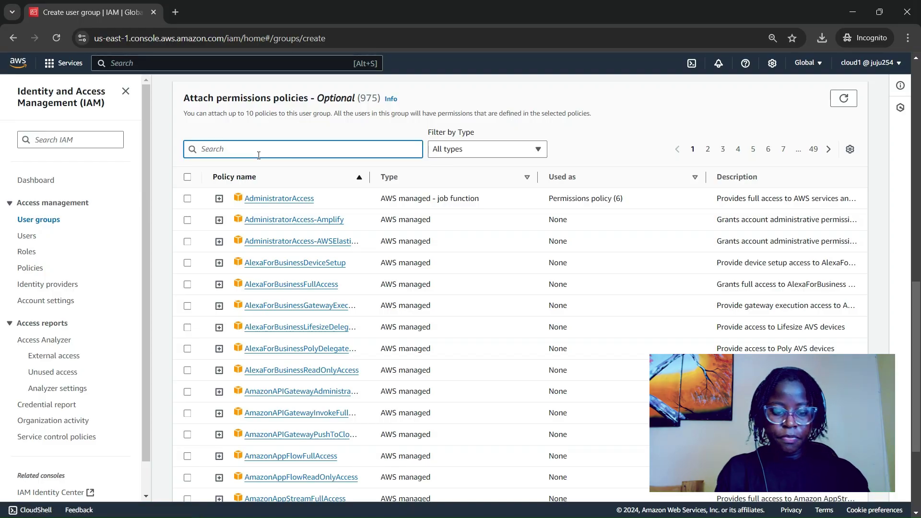
pyautogui.write('ec2')
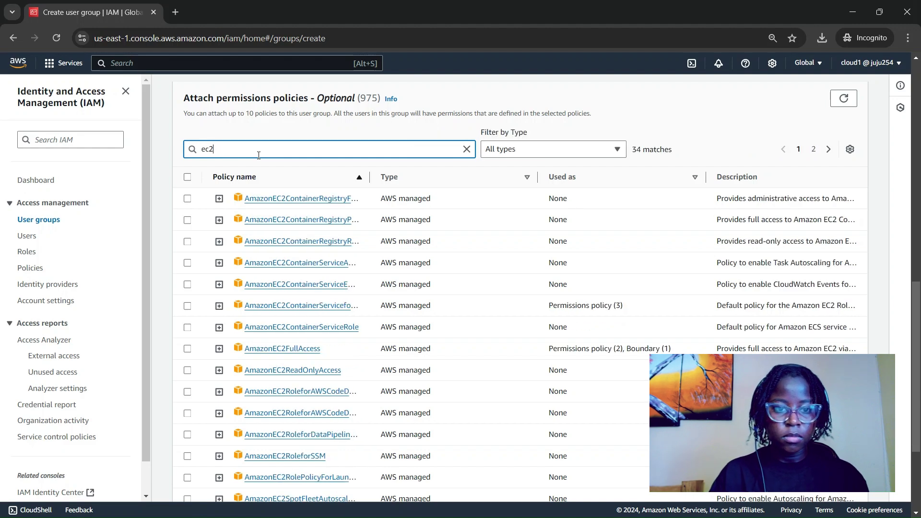
pyautogui.write('read')
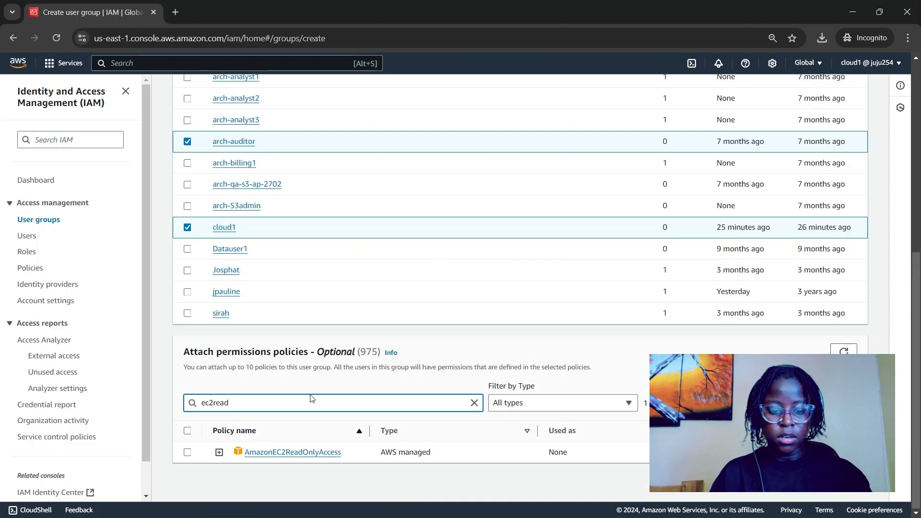
pyautogui.click(187, 451)
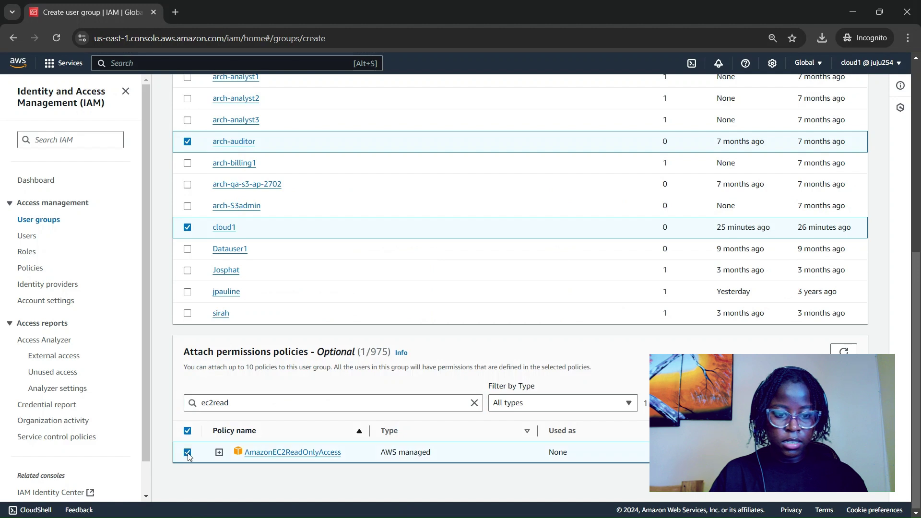
# Replace the policy filter with s3read, select AmazonS3ReadOnlyAccess as well and create the group
pyautogui.click(257, 399)
pyautogui.press('BackSpace')
pyautogui.press('BackSpace')
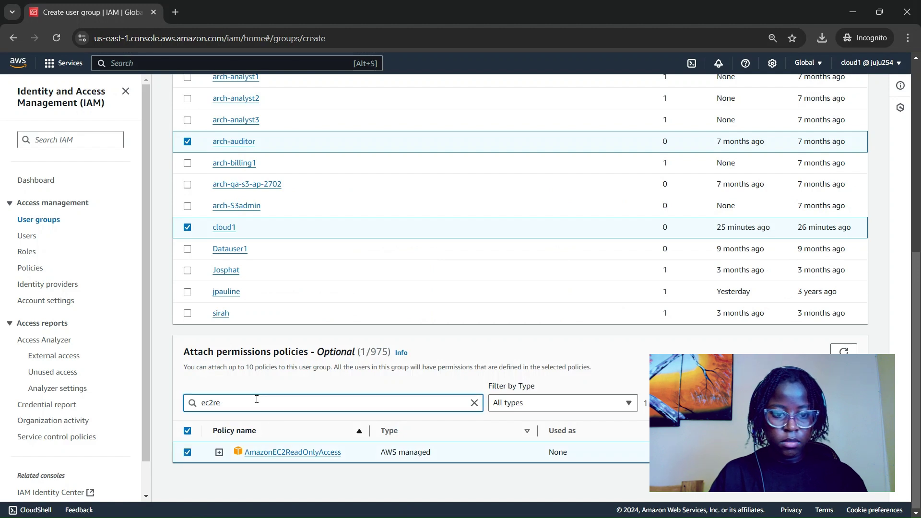
pyautogui.press('BackSpace')
pyautogui.press('BackSpace')
pyautogui.press('BackSpace')
pyautogui.press('BackSpace')
pyautogui.press('BackSpace')
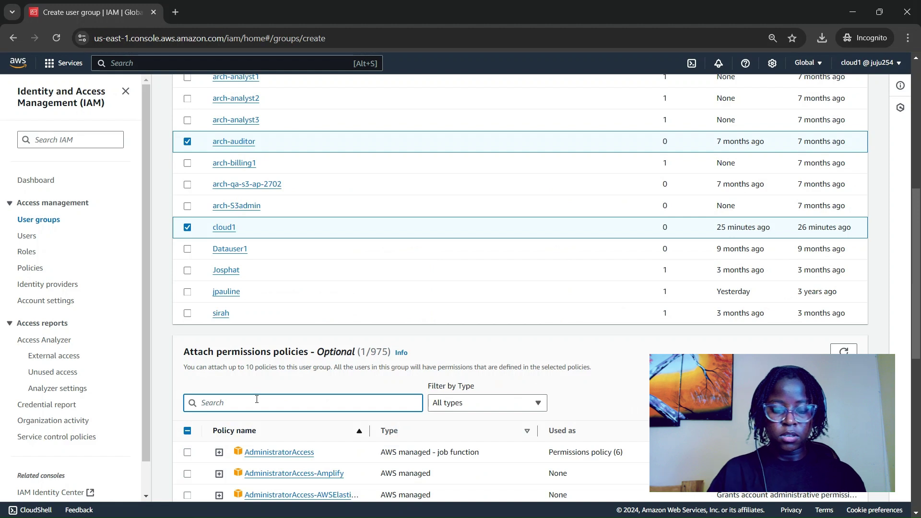
pyautogui.write('s3read')
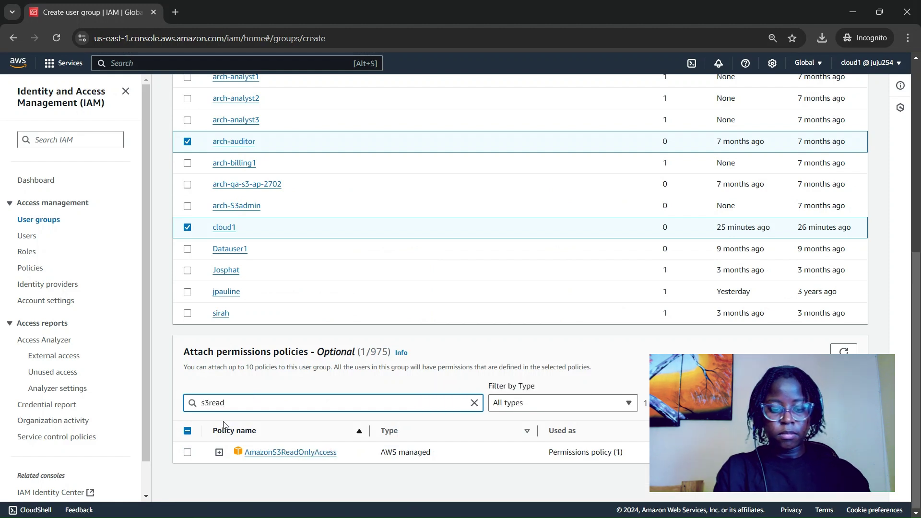
pyautogui.click(187, 453)
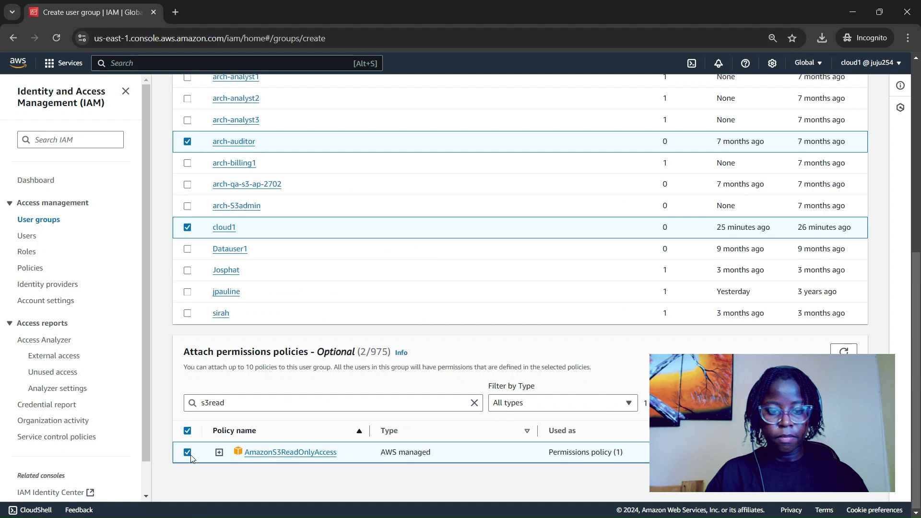
pyautogui.click(803, 483)
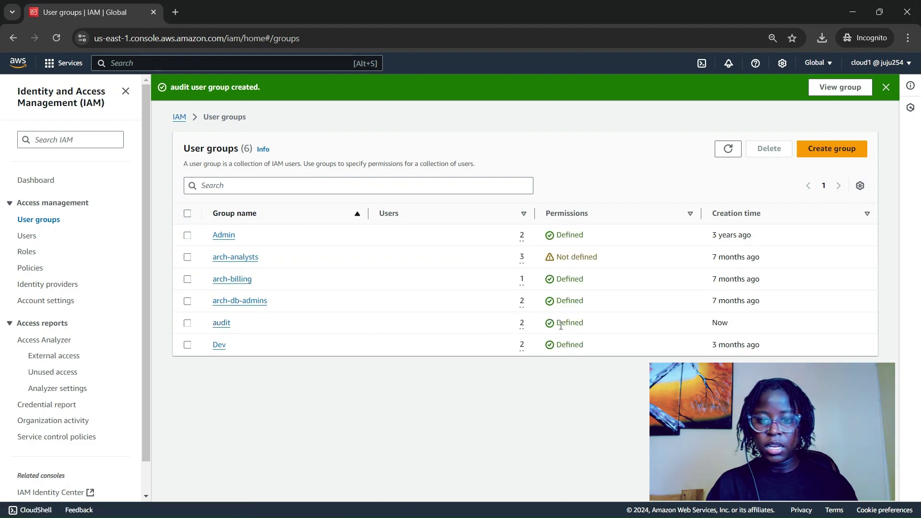
# Open the IAM user cloud1 and check its user group membership
pyautogui.click(21, 238)
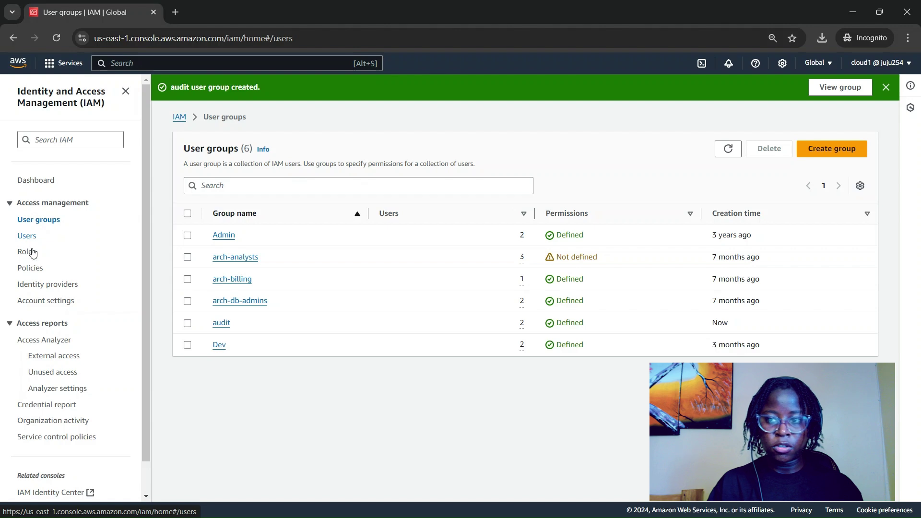
pyautogui.click(28, 237)
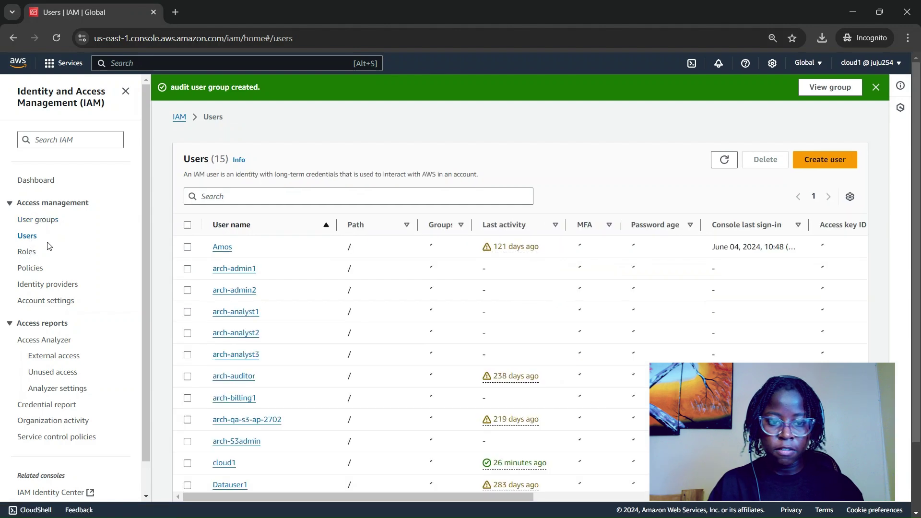
pyautogui.scroll(-2, 222, 384)
pyautogui.click(222, 383)
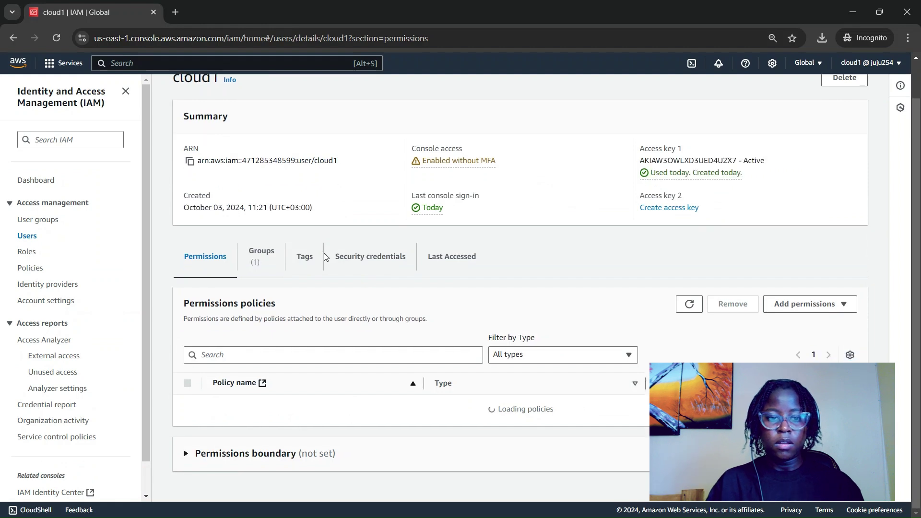
pyautogui.click(265, 270)
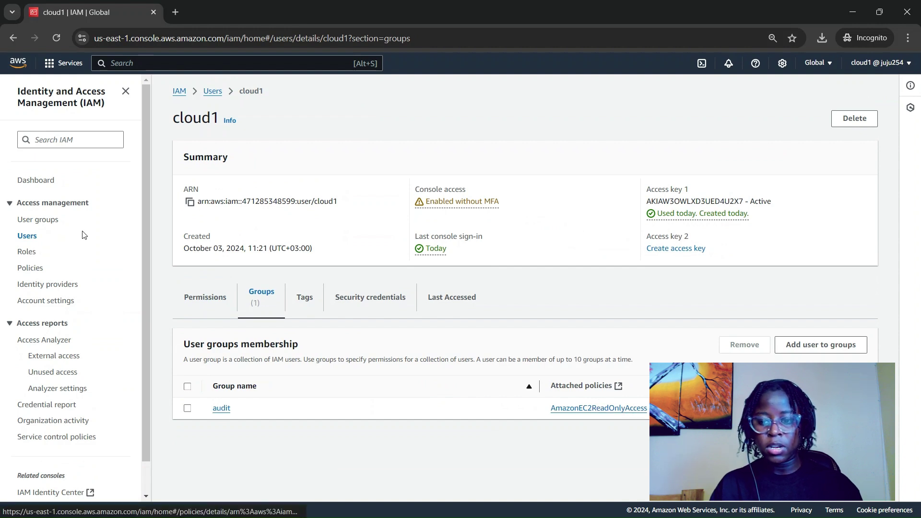
# Examine cloud1's permissions policies and how each one is attached
pyautogui.click(201, 310)
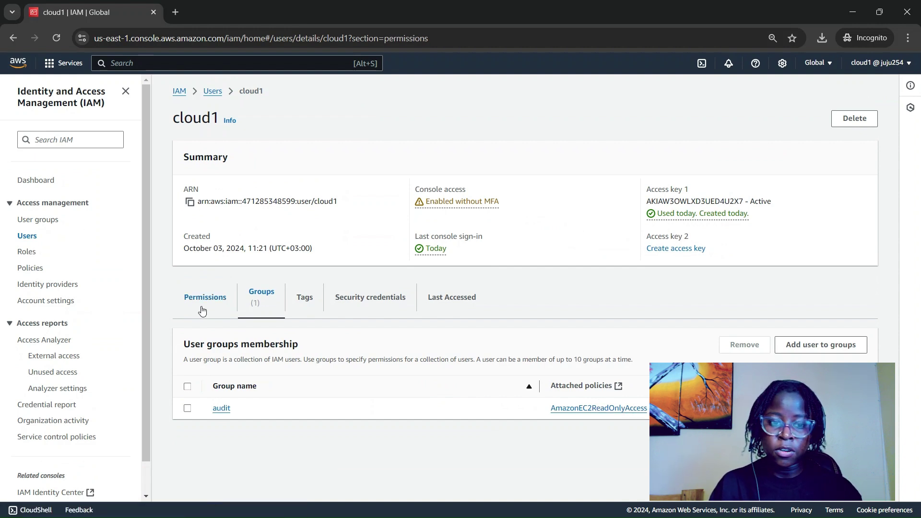
pyautogui.scroll(-1, 349, 351)
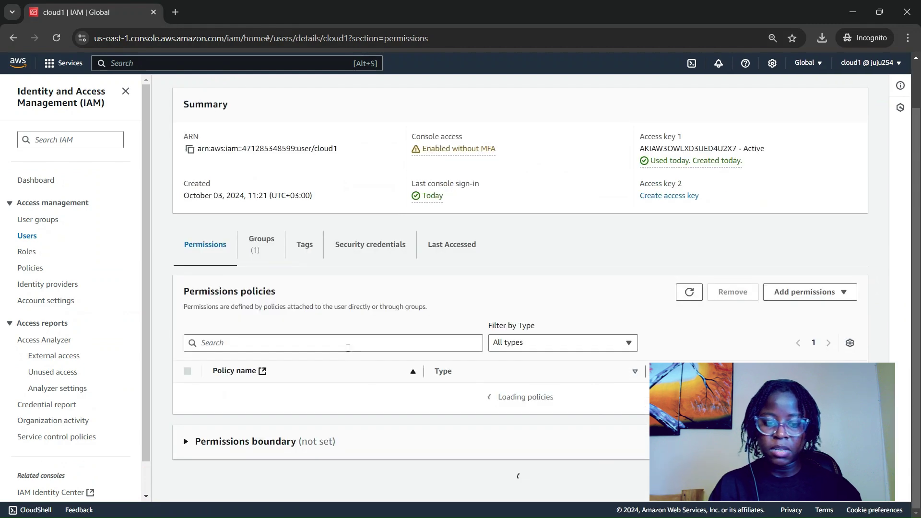
pyautogui.scroll(-1, 348, 350)
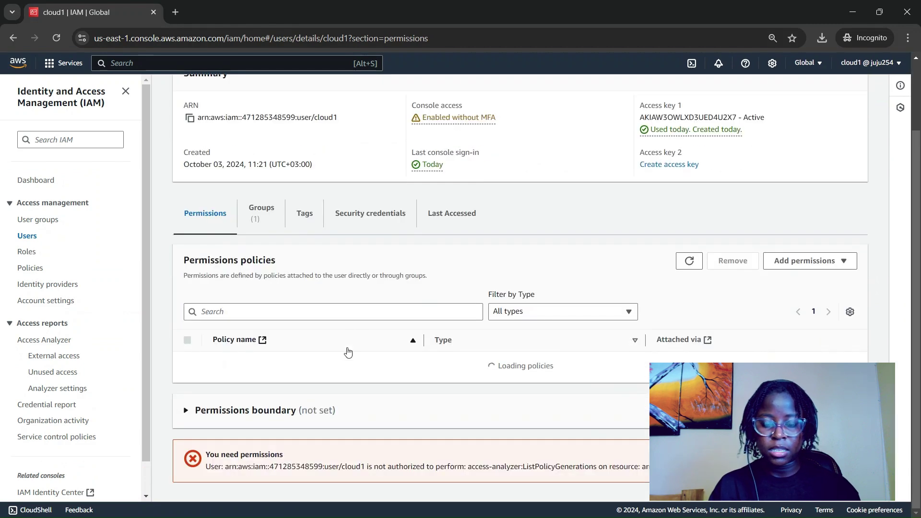
pyautogui.scroll(-1, 348, 353)
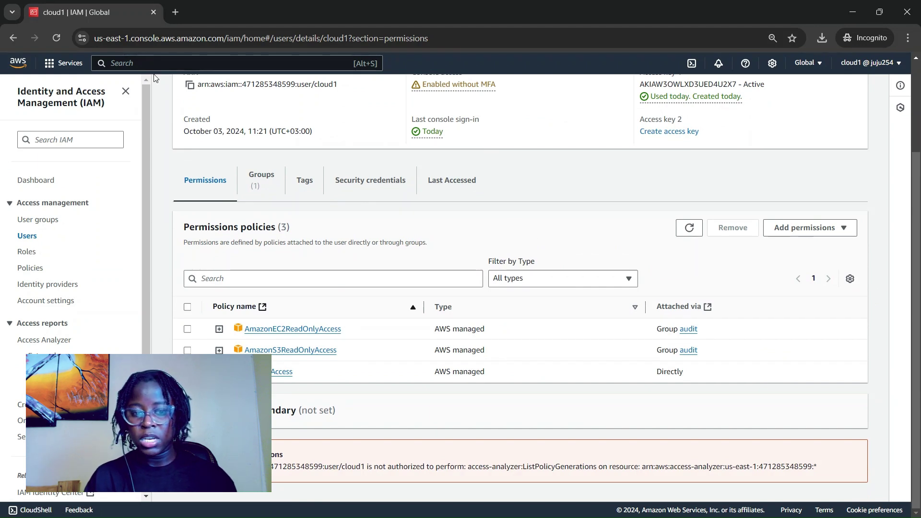
# Search the AWS services for ec2 and open the EC2 dashboard
pyautogui.click(155, 61)
pyautogui.write('ec2')
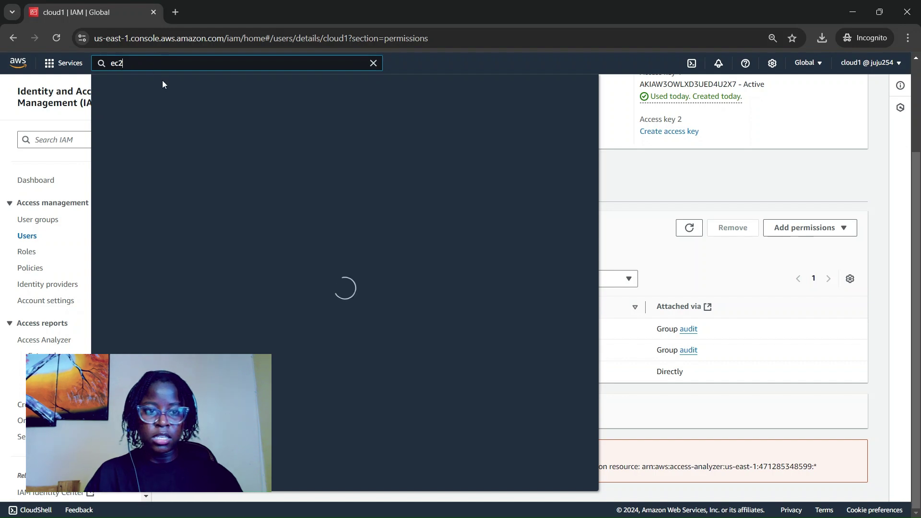
pyautogui.click(266, 146)
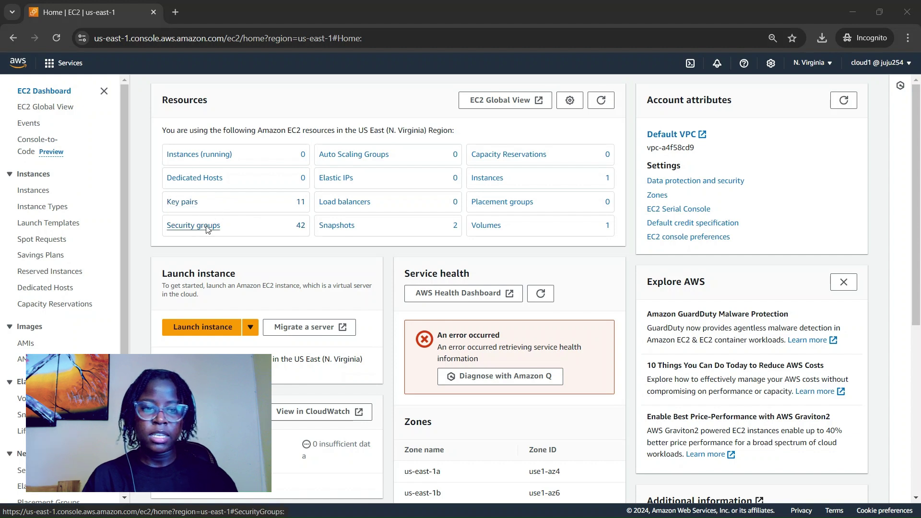
# List all EC2 instances by removing the running-state filter, and start launching a new instance
pyautogui.click(198, 158)
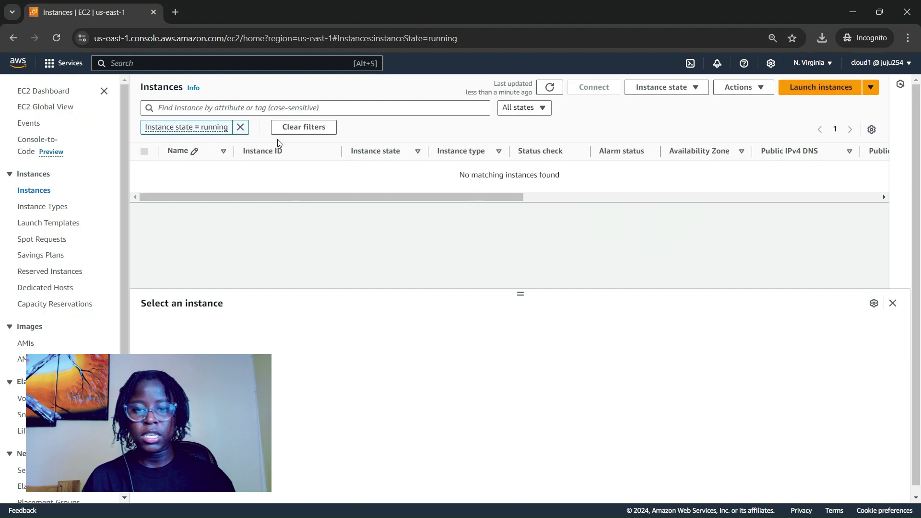
pyautogui.click(241, 128)
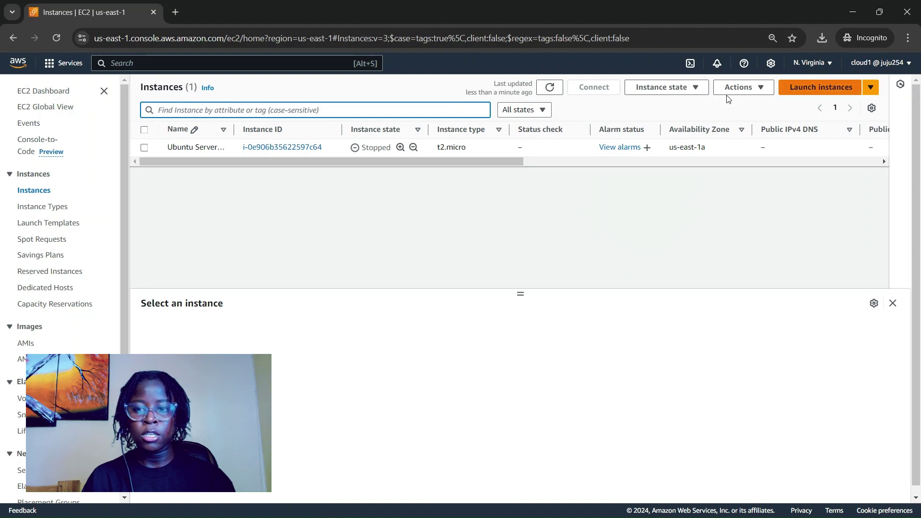
pyautogui.click(808, 89)
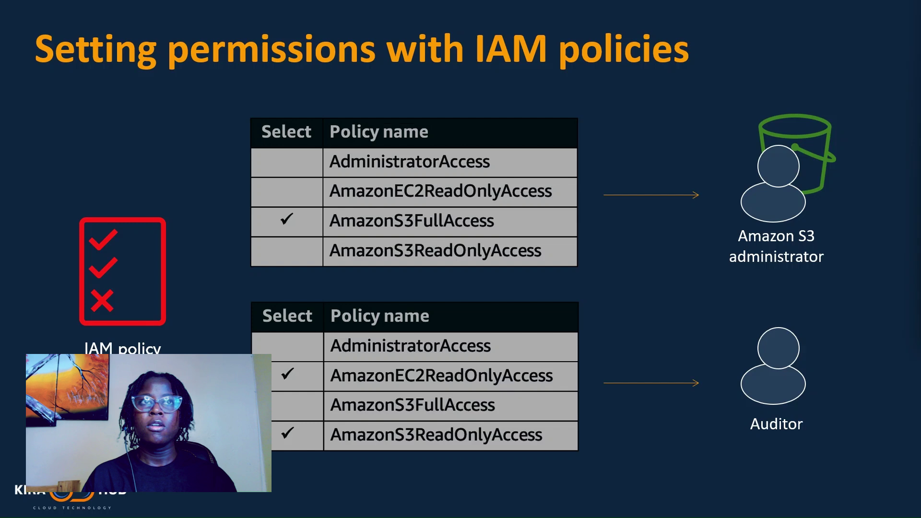
pyautogui.press('Right')
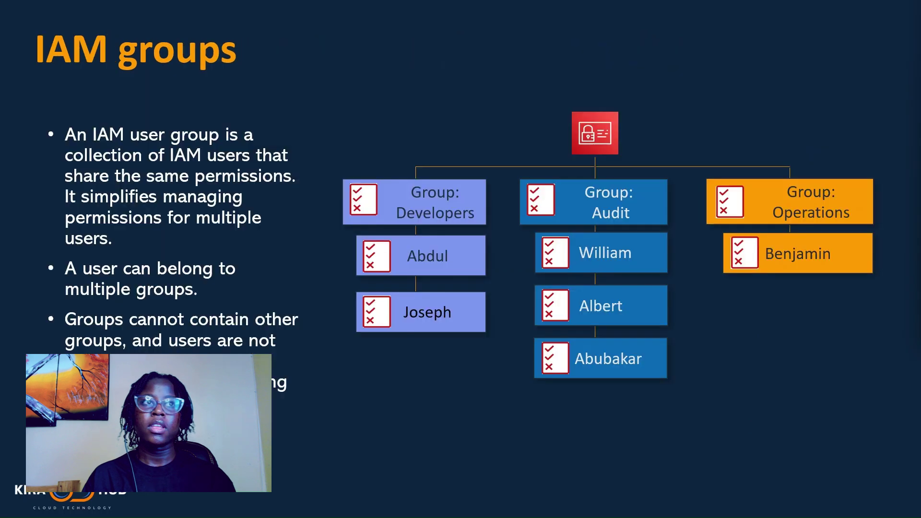
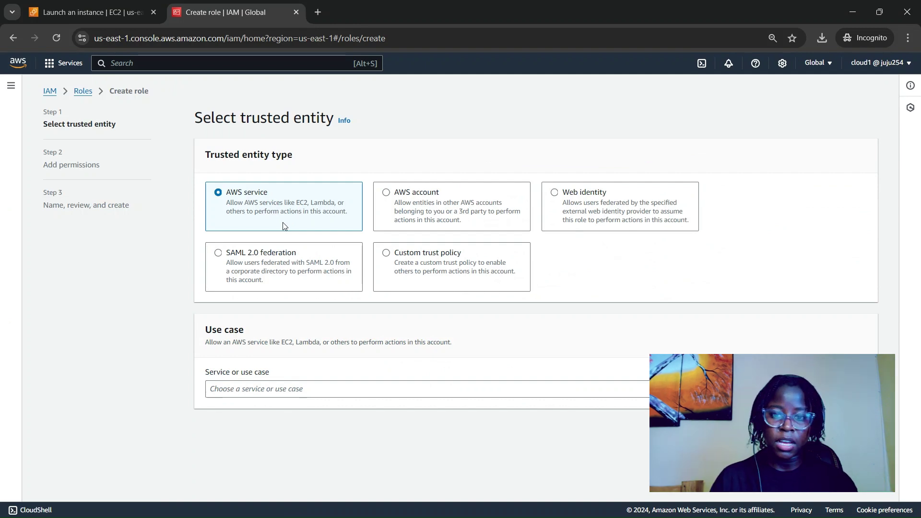
# Preview the Web identity option and choose AWS account as the new role's trusted entity type
pyautogui.click(460, 196)
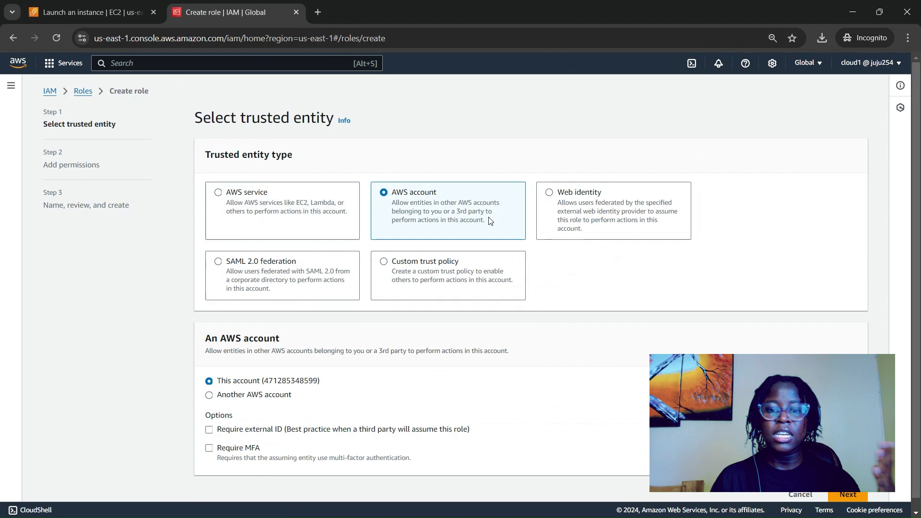
pyautogui.click(588, 220)
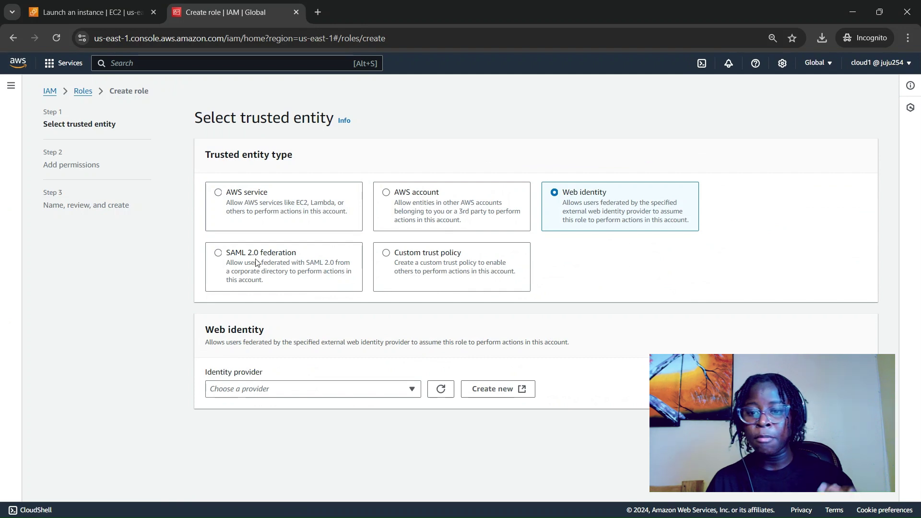
pyautogui.click(398, 216)
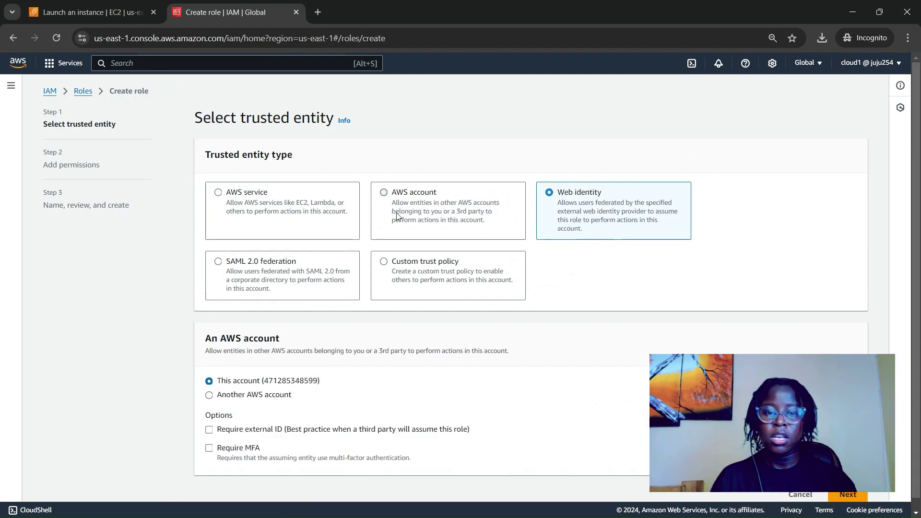
# Check the Another AWS account option, keep This account as the trusted account and continue to the role's permissions
pyautogui.scroll(-1, 398, 217)
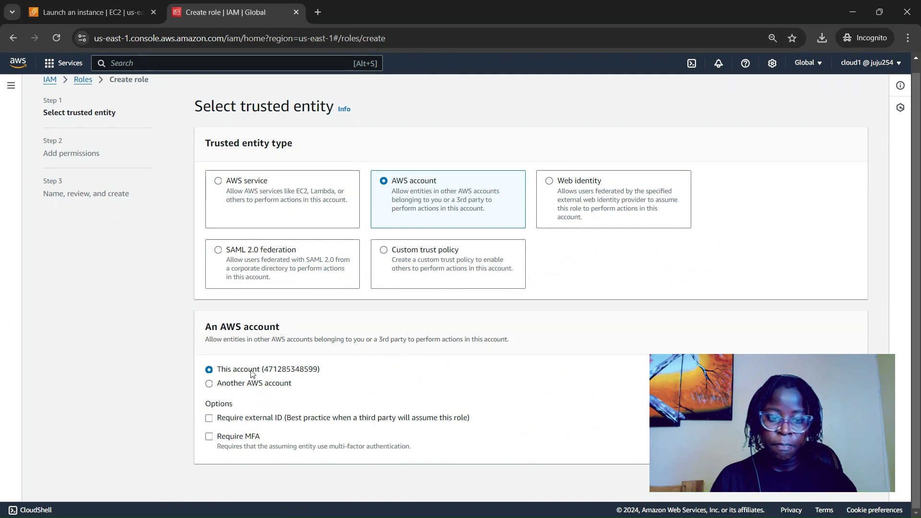
pyautogui.click(269, 384)
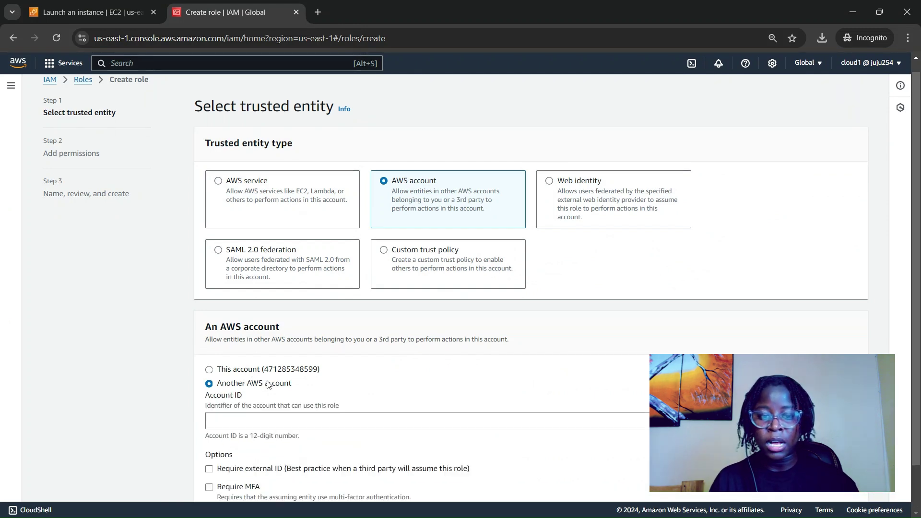
pyautogui.scroll(-1, 269, 384)
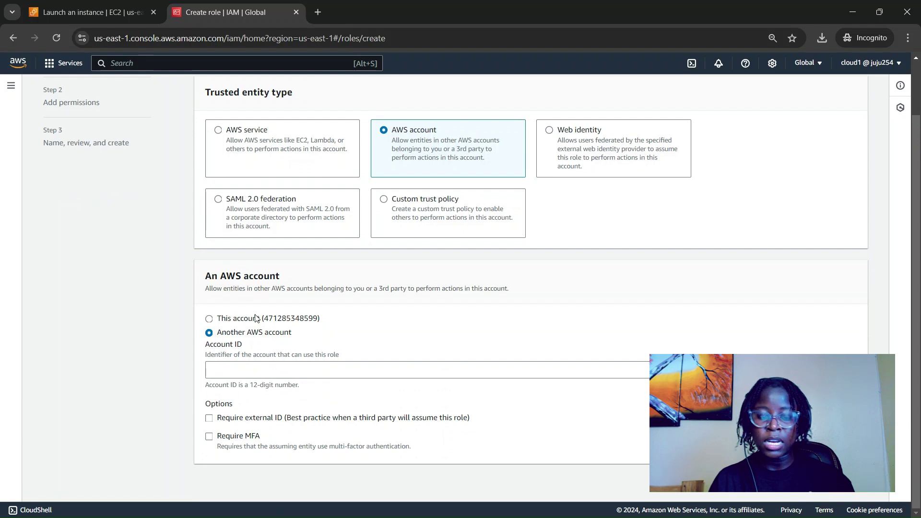
pyautogui.click(256, 318)
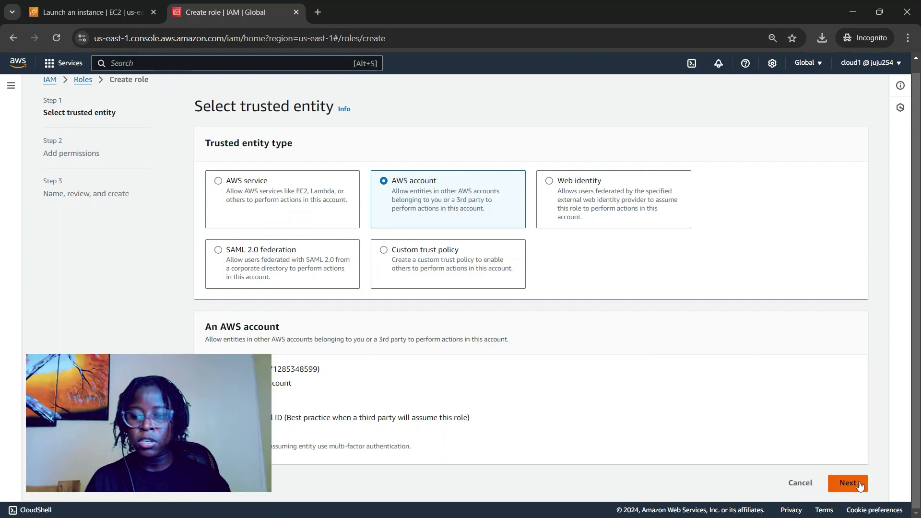
pyautogui.click(847, 483)
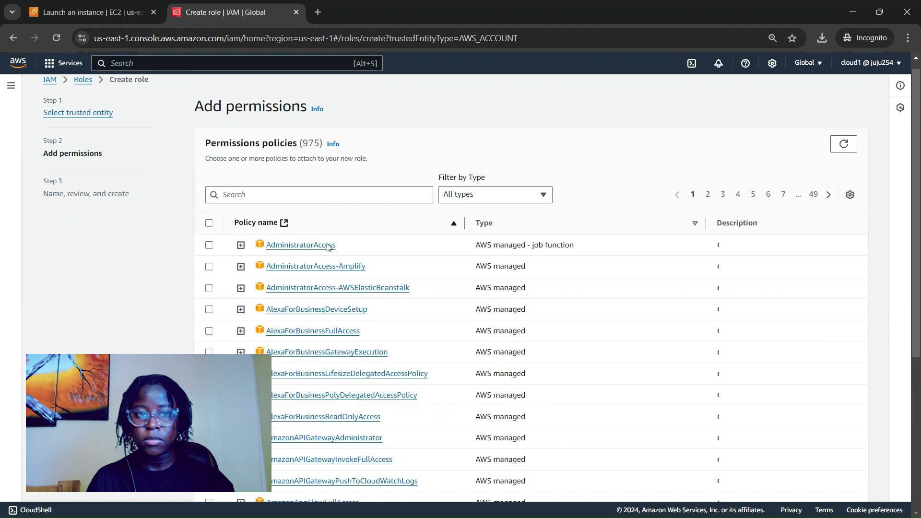
# Filter the permissions policies with s3, select AmazonS3FullAccess for the role and continue to its naming and review
pyautogui.click(339, 198)
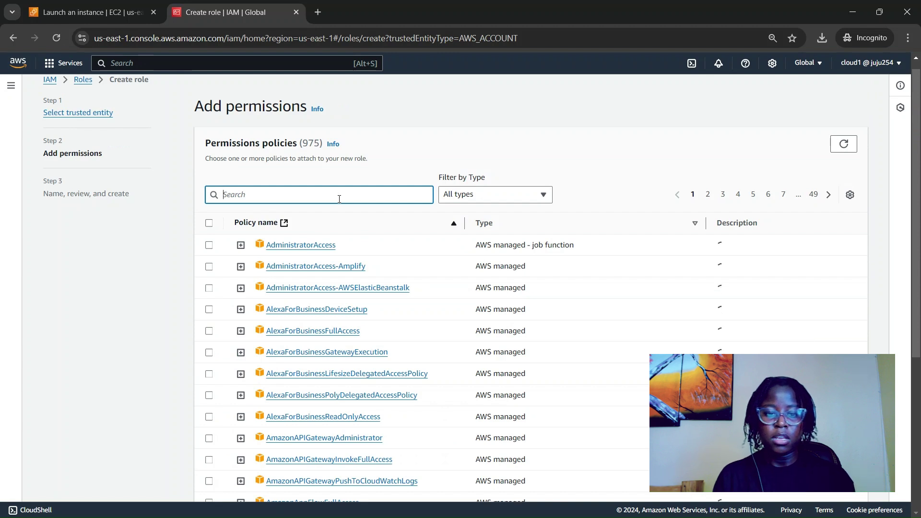
pyautogui.scroll(-2, 339, 198)
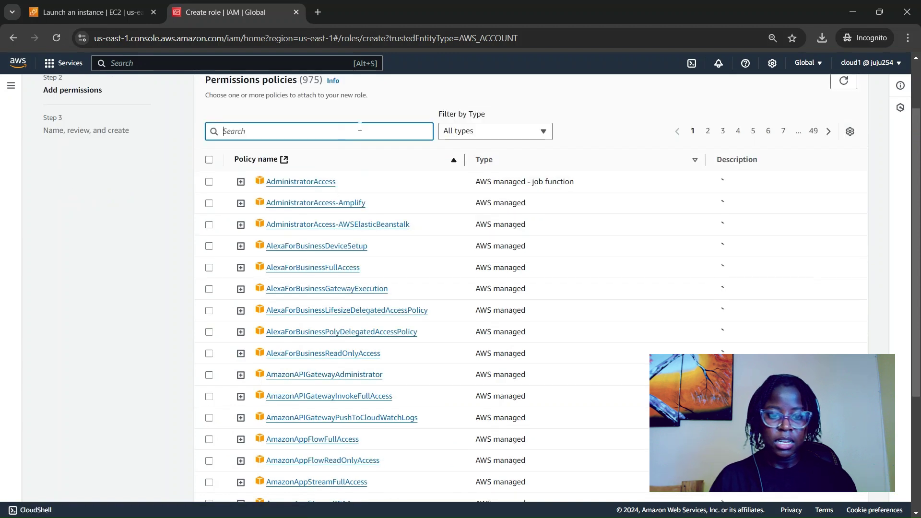
pyautogui.write('s')
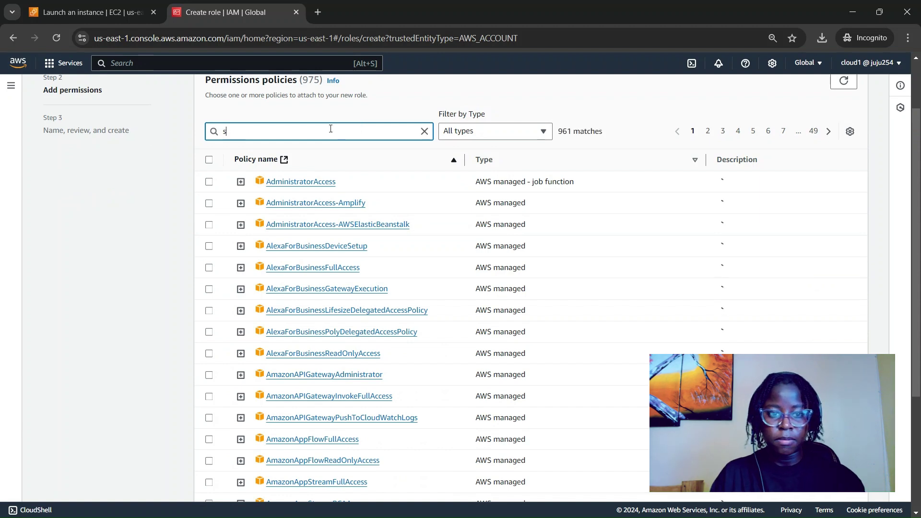
pyautogui.write('3')
pyautogui.click(209, 203)
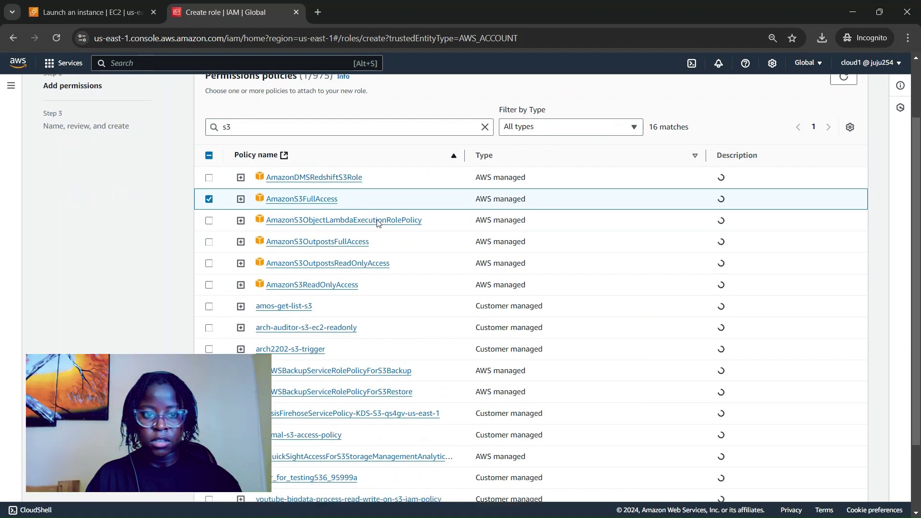
pyautogui.scroll(-2, 378, 223)
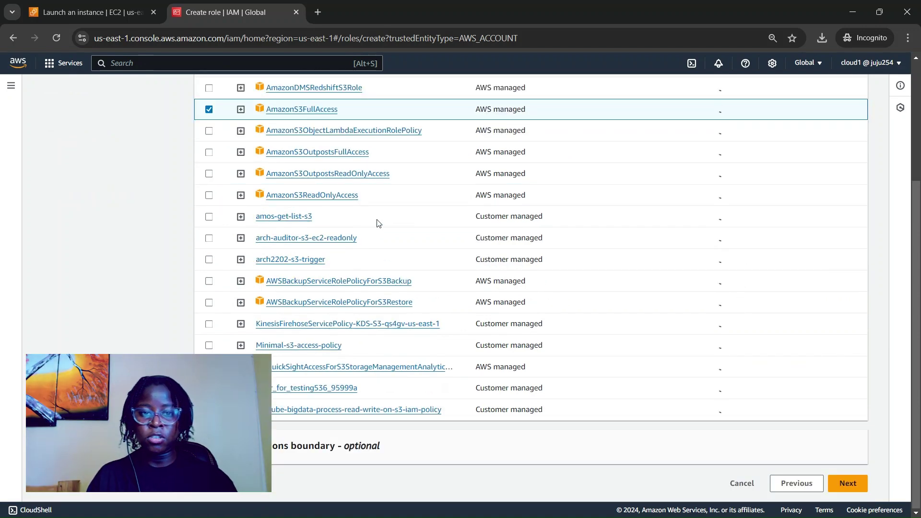
pyautogui.scroll(1, 377, 222)
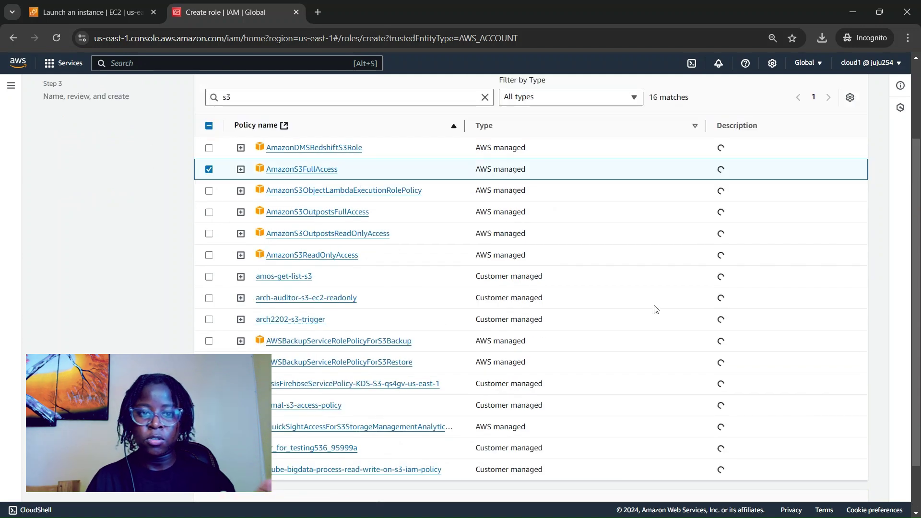
pyautogui.scroll(-1, 656, 310)
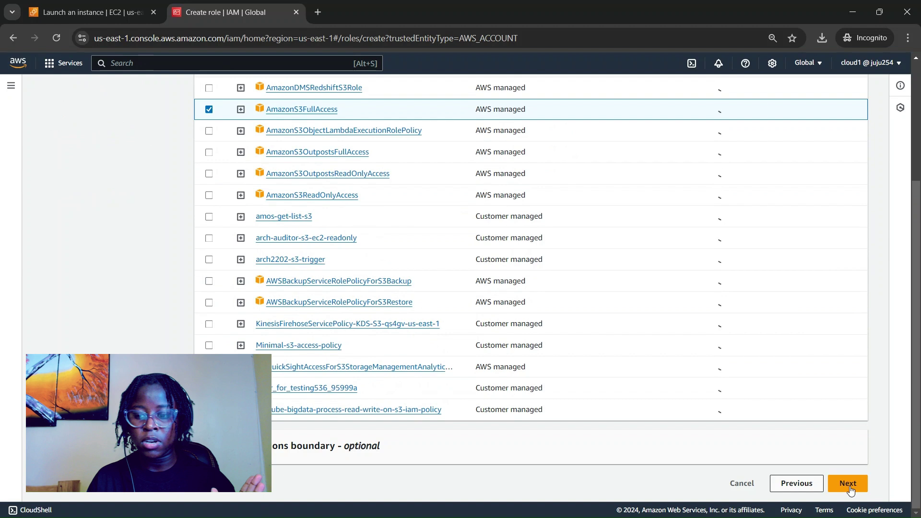
pyautogui.scroll(1, 824, 319)
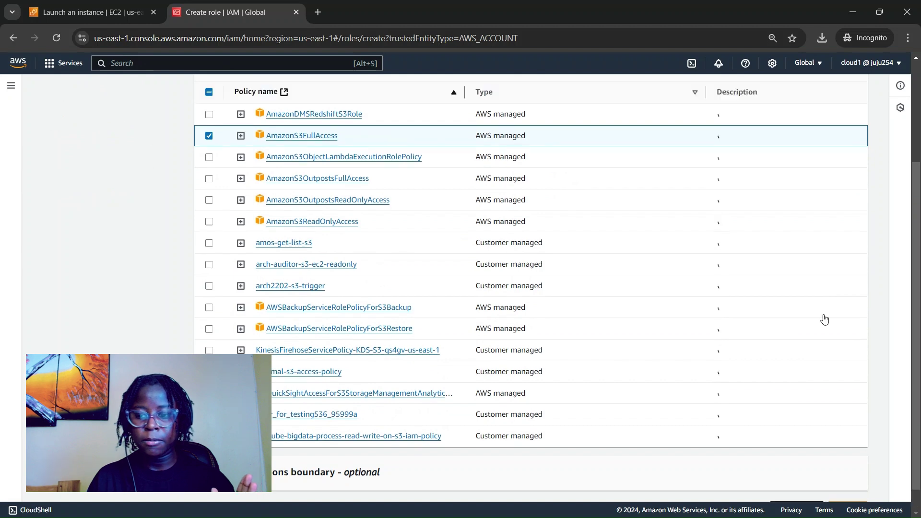
pyautogui.scroll(-1, 824, 319)
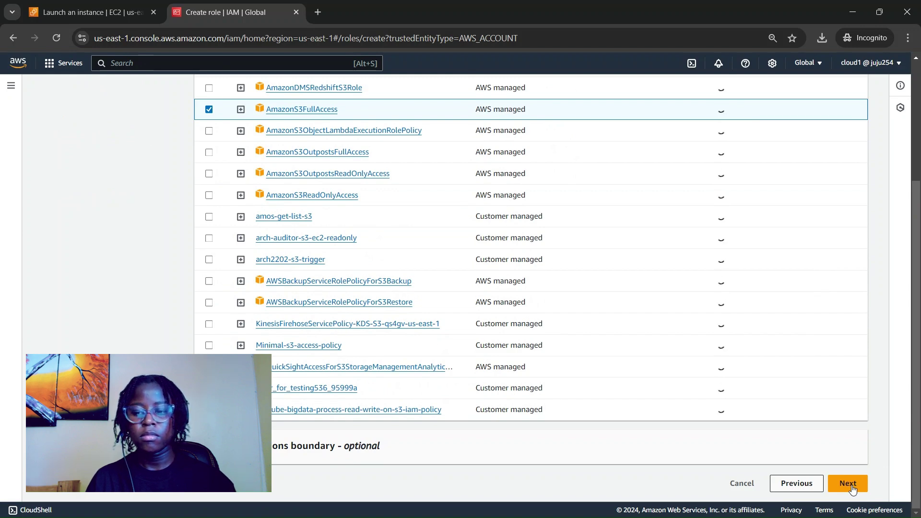
pyautogui.click(847, 483)
# Name the role s3role
pyautogui.click(337, 217)
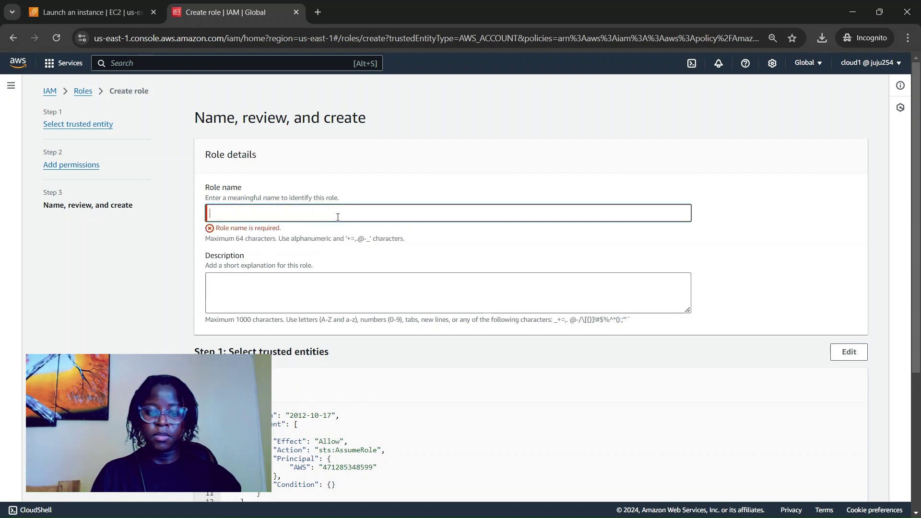
pyautogui.write('s3')
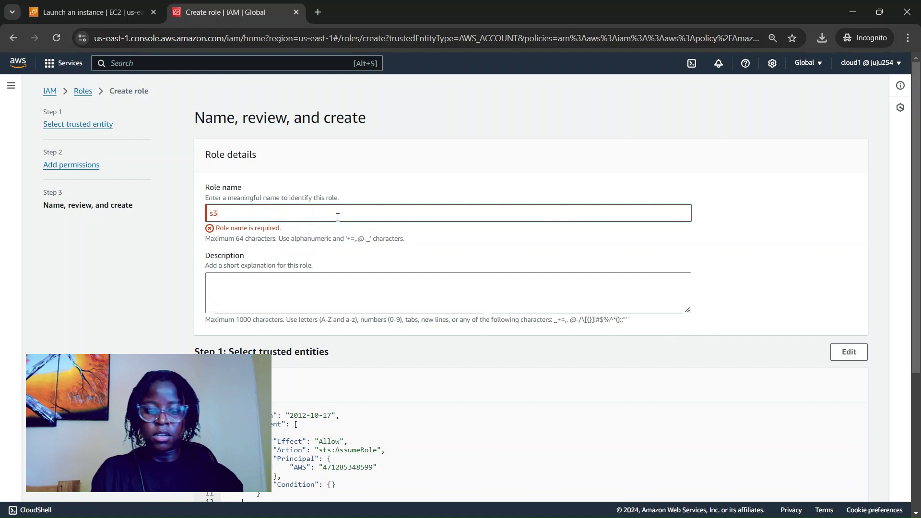
pyautogui.write('role')
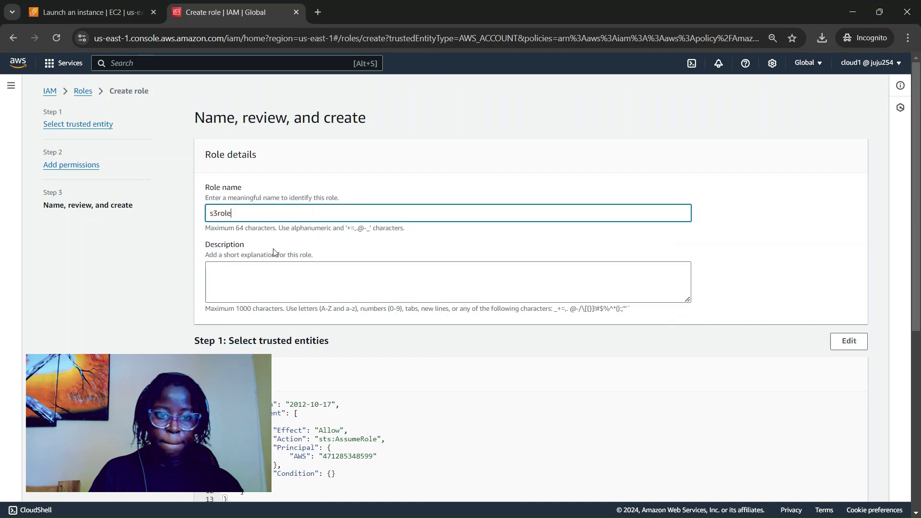
# Enter "Gives full access to s3" as the role's description
pyautogui.scroll(-3, 273, 251)
pyautogui.scroll(1, 296, 152)
pyautogui.click(297, 153)
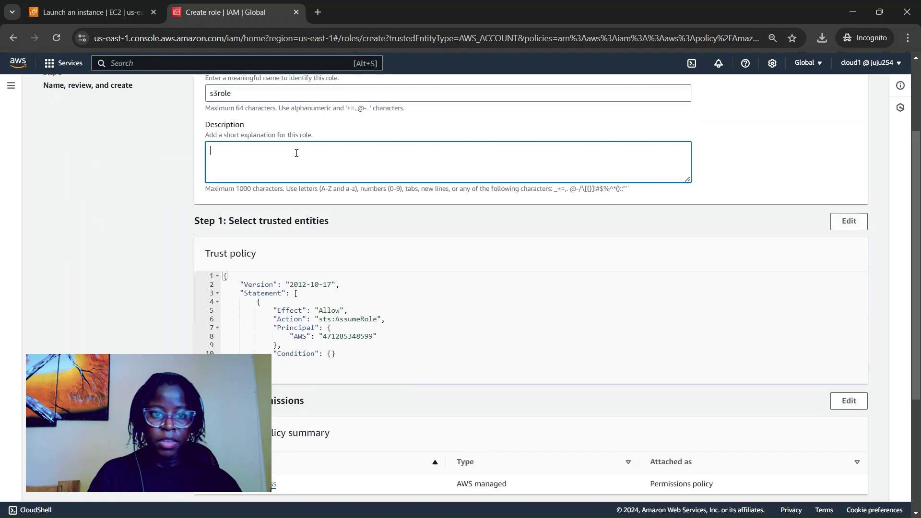
pyautogui.write('Gies')
pyautogui.press('BackSpace')
pyautogui.press('BackSpace')
pyautogui.write('ve')
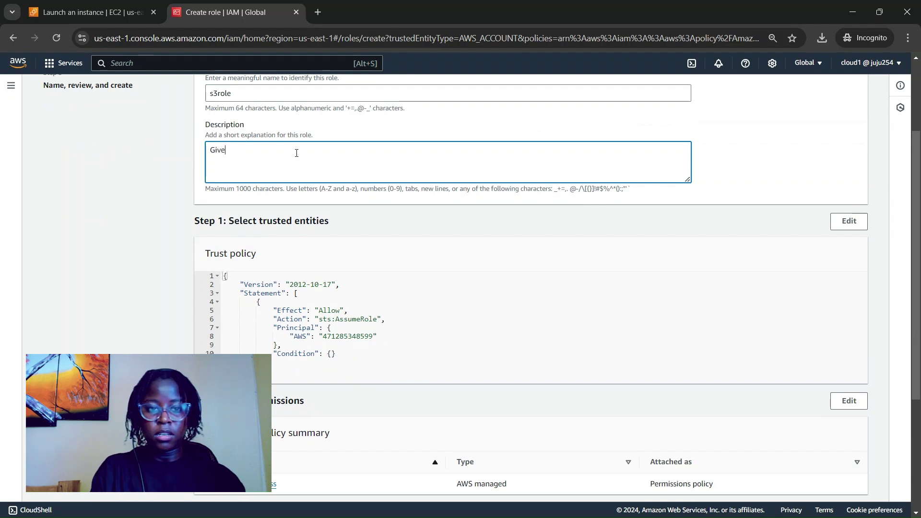
pyautogui.write('s ')
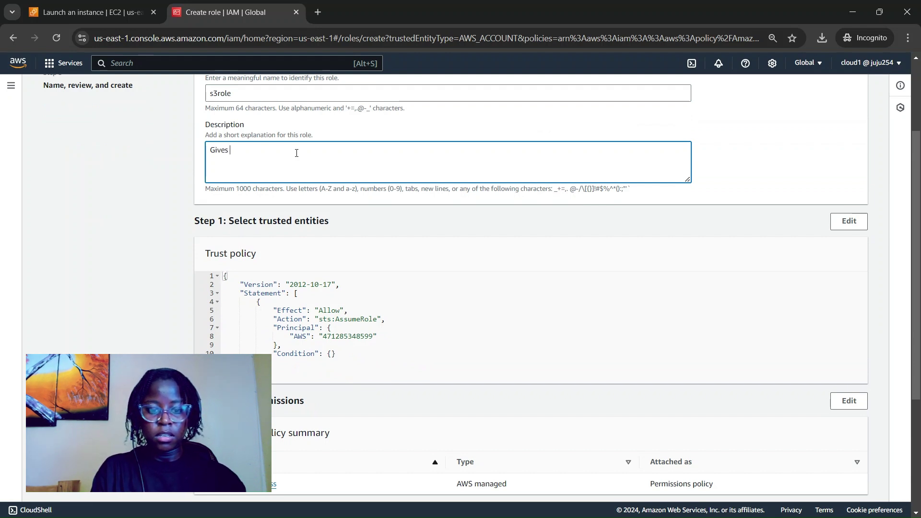
pyautogui.write('full access r')
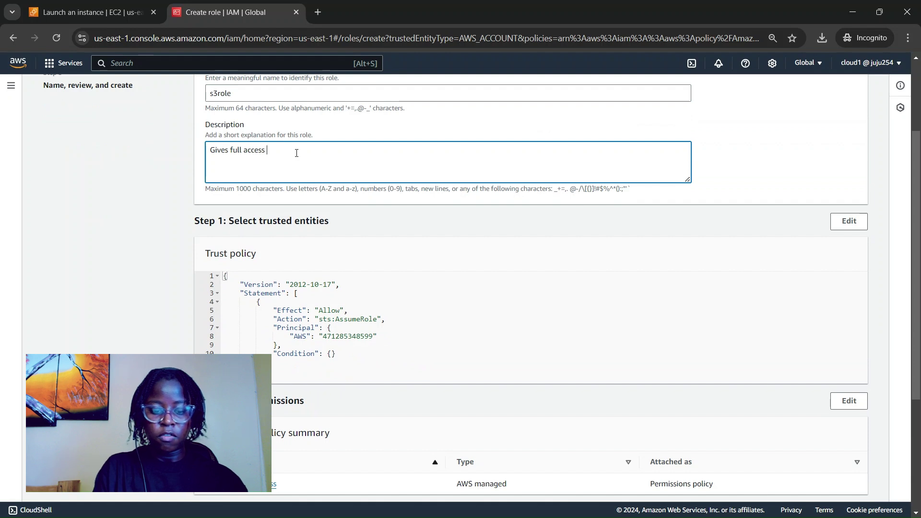
pyautogui.press('BackSpace')
pyautogui.write('to s3')
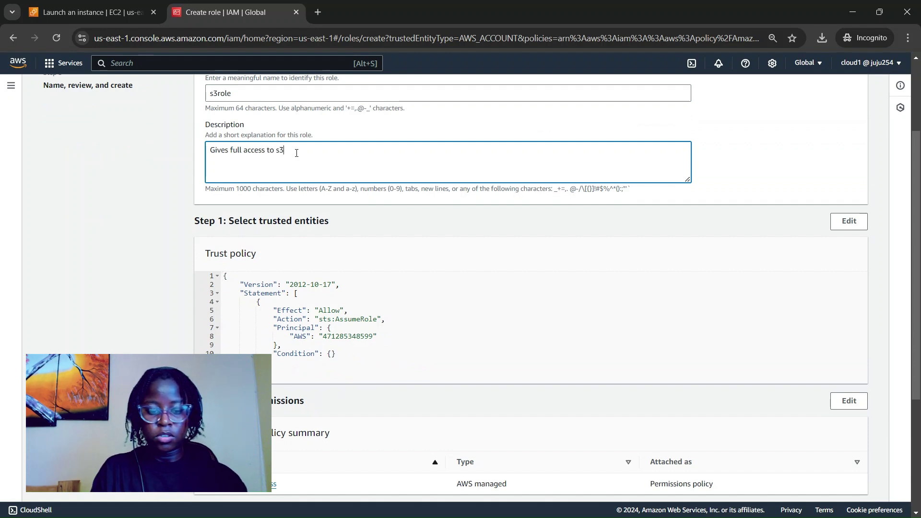
# Examine the role's trust policy, especially its sts:AssumeRole action and the AWS principal
pyautogui.scroll(-1, 295, 234)
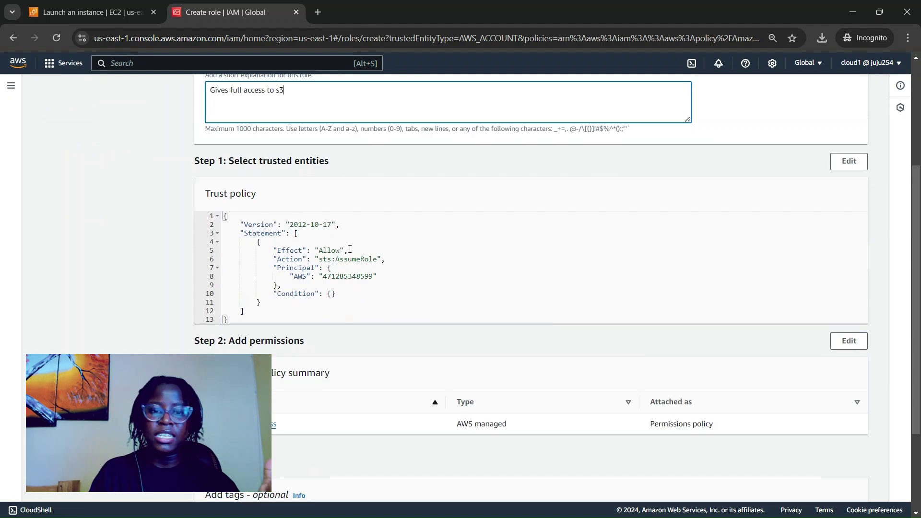
pyautogui.click(387, 277)
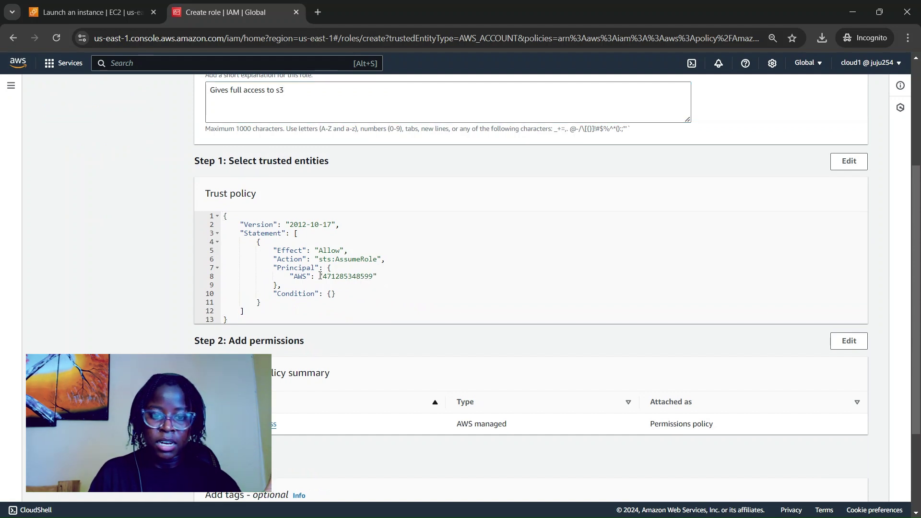
pyautogui.click(355, 268)
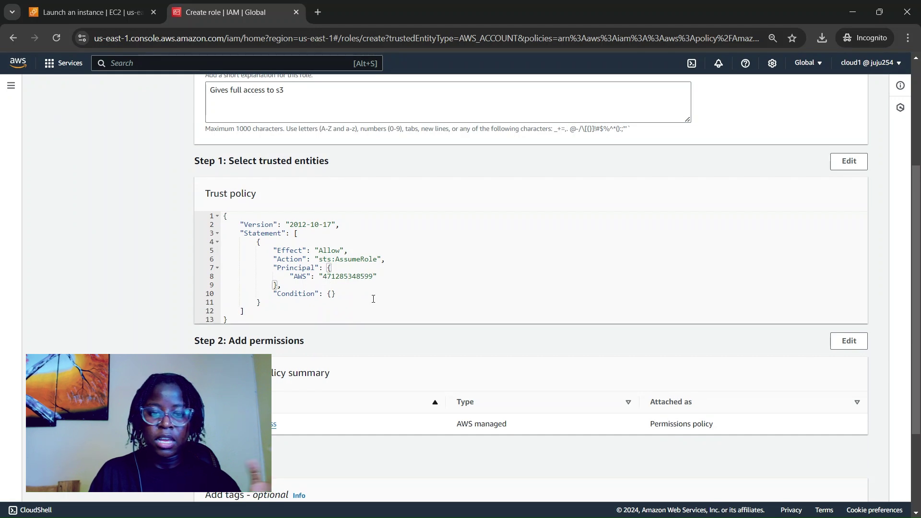
# Compare the AWS principal in the role's trust policy with the signed-in user's account ID
pyautogui.scroll(-1, 373, 299)
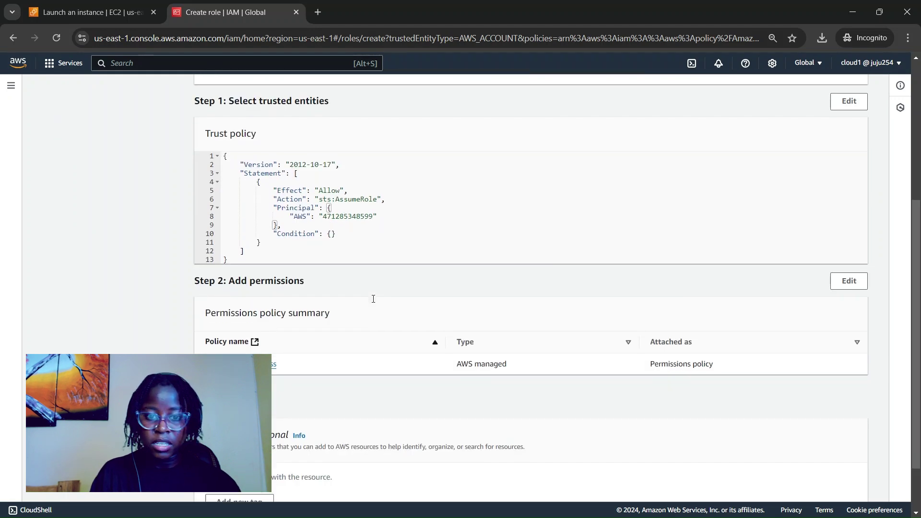
pyautogui.doubleClick(372, 216)
pyautogui.scroll(-1, 412, 241)
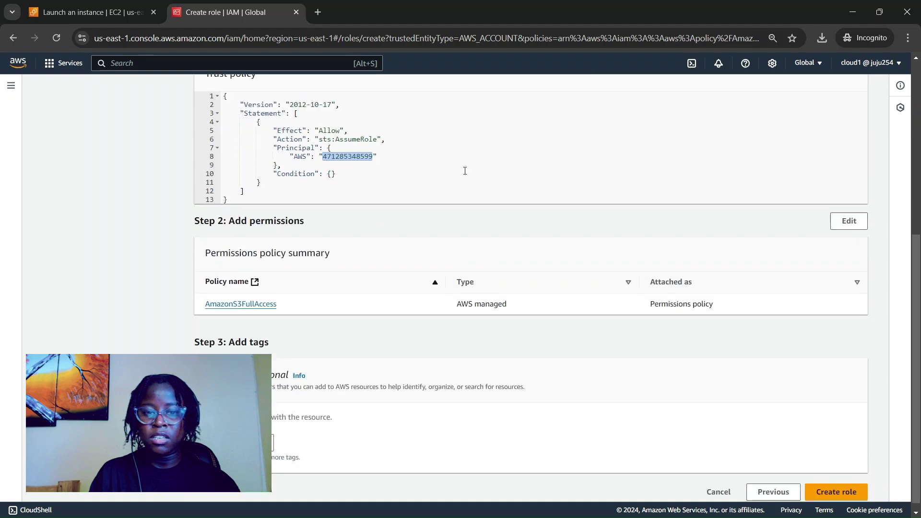
pyautogui.click(881, 71)
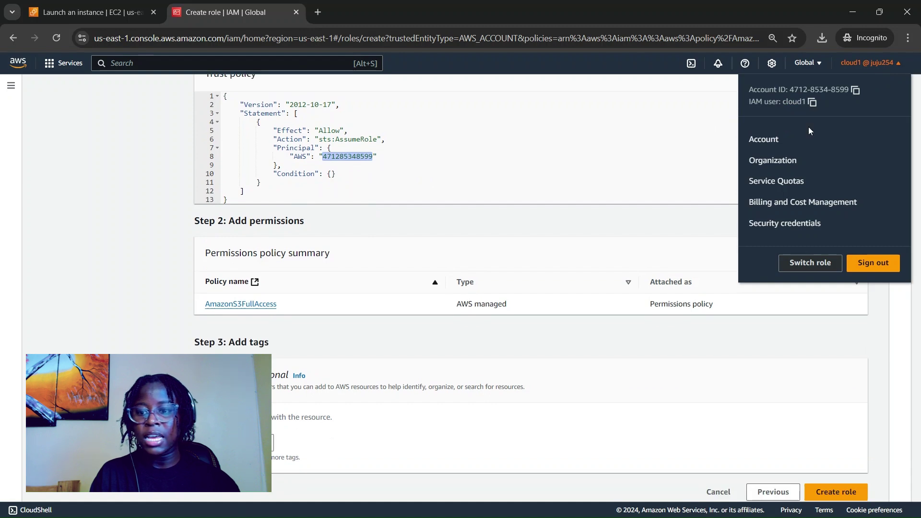
pyautogui.click(555, 172)
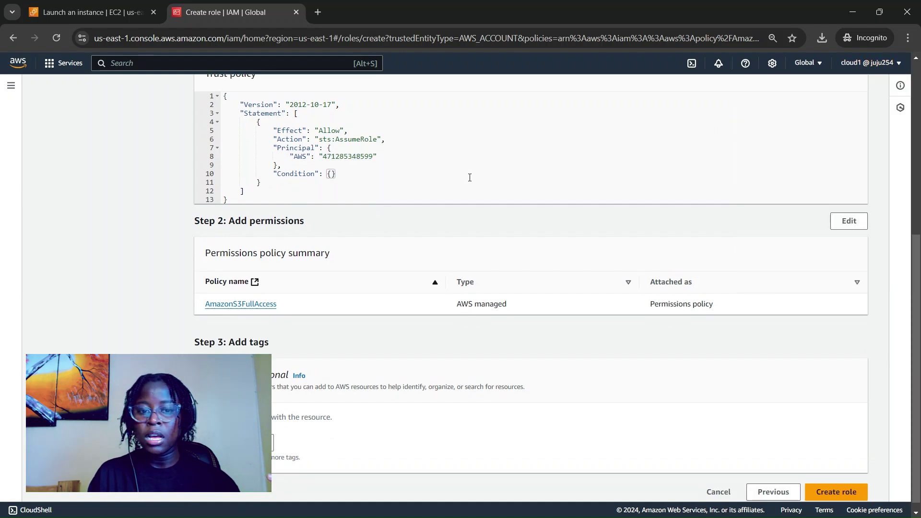
# Finish the role review and create s3role with the AmazonS3FullAccess policy
pyautogui.scroll(1, 470, 179)
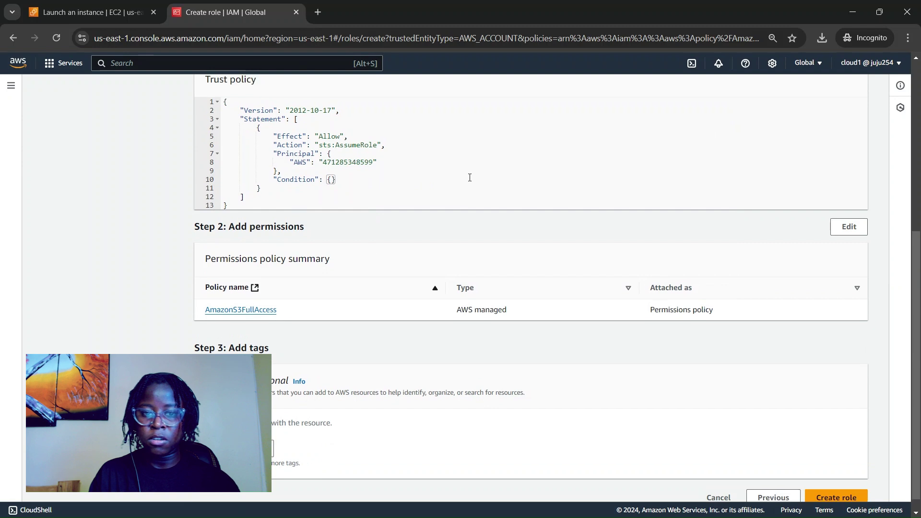
pyautogui.scroll(-1, 671, 359)
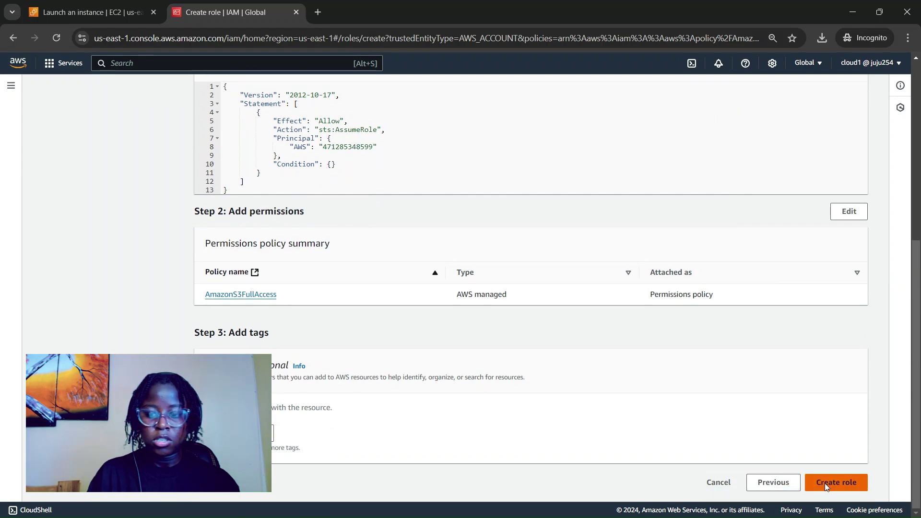
pyautogui.click(852, 487)
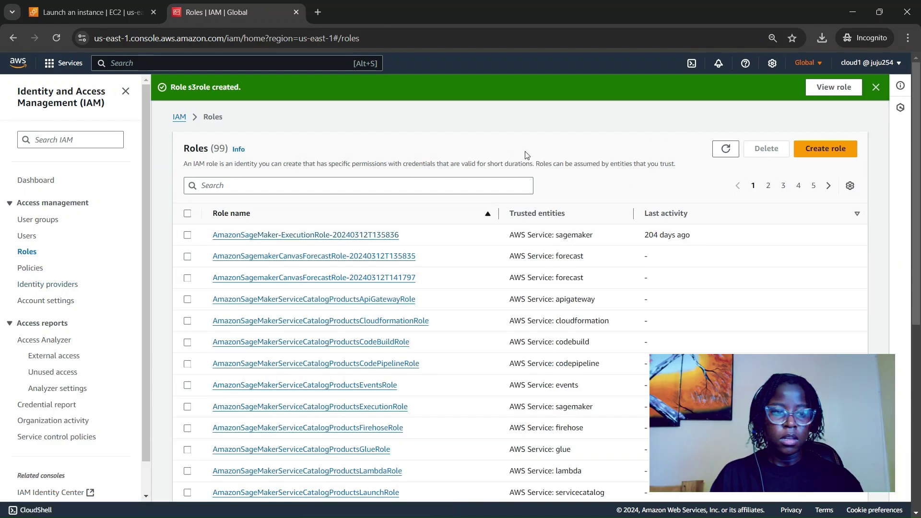
# Open the details of the new s3role and examine its maximum session duration and attached permissions policies
pyautogui.click(831, 87)
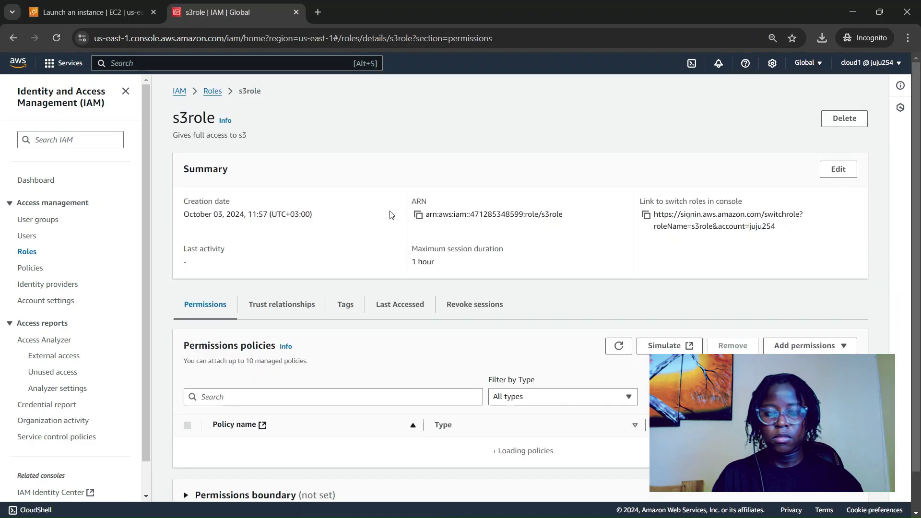
pyautogui.scroll(-1, 397, 239)
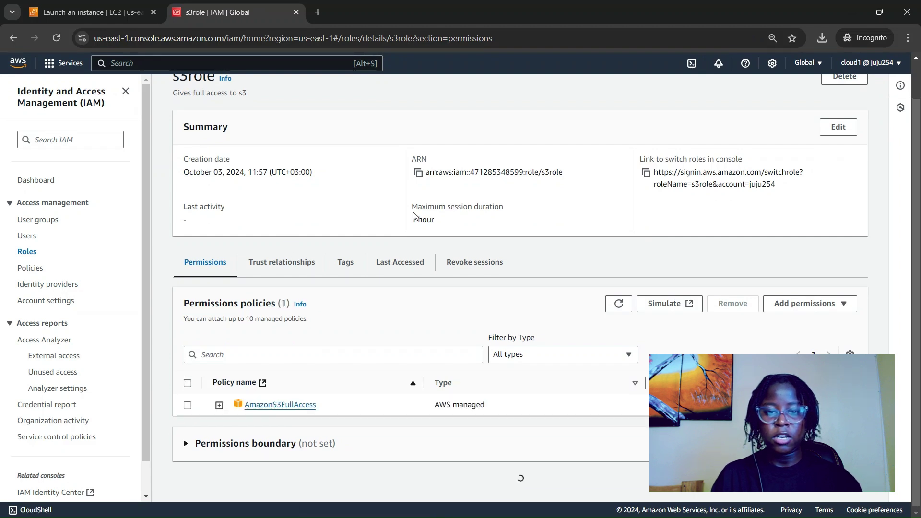
pyautogui.moveTo(416, 211); pyautogui.dragTo(552, 208)
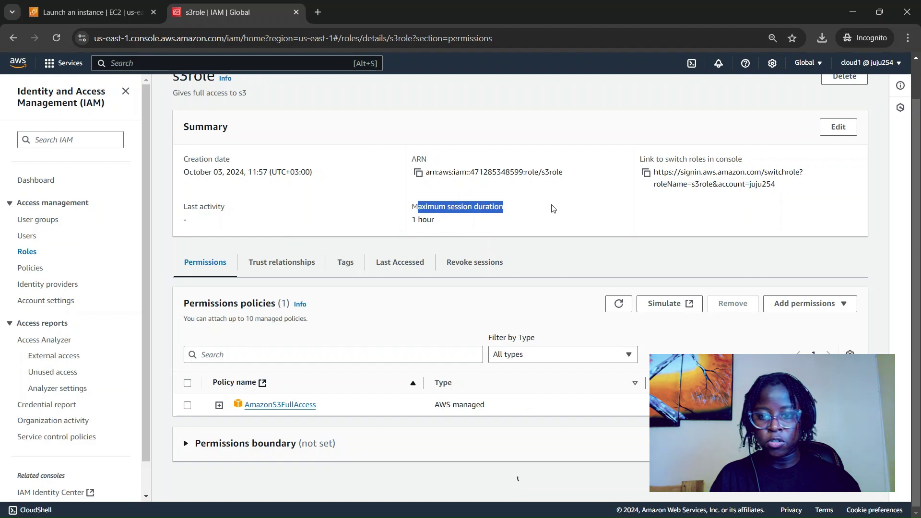
pyautogui.scroll(-1, 552, 208)
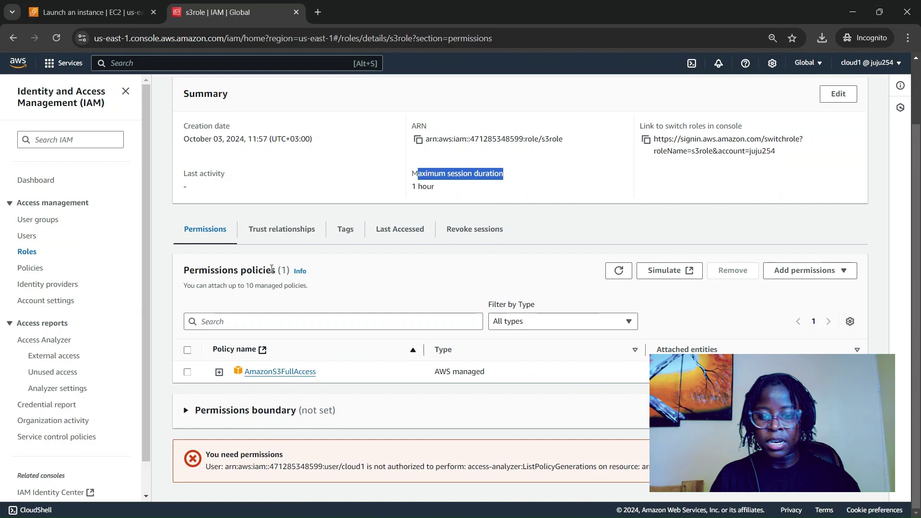
# Examine s3role's trust relationships, especially the root part of the AWS principal
pyautogui.click(286, 239)
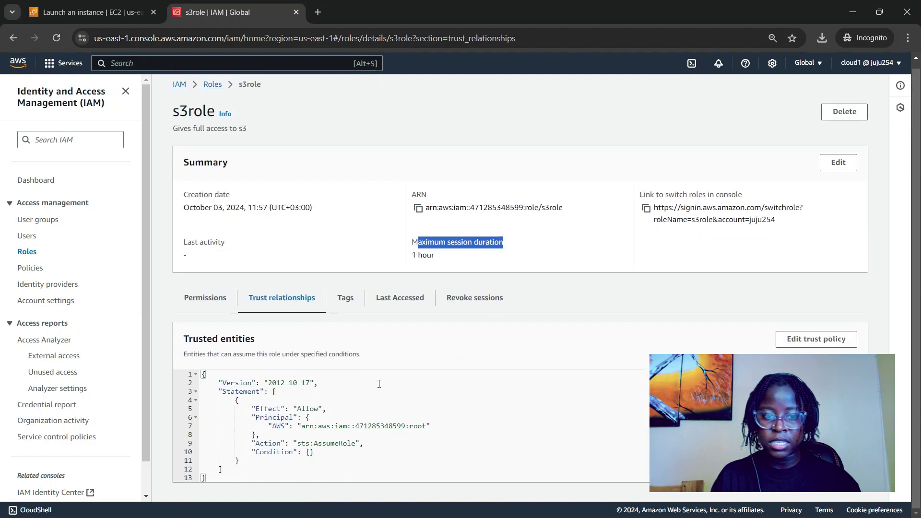
pyautogui.click(427, 431)
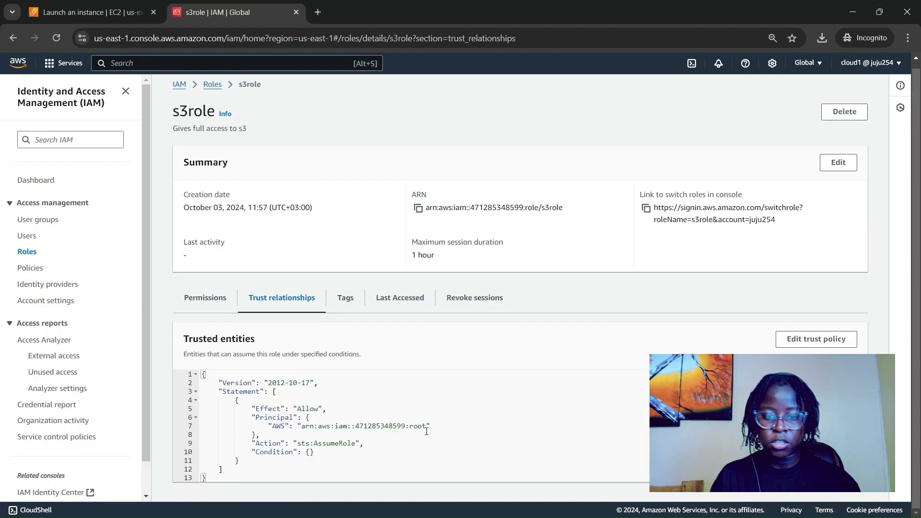
pyautogui.doubleClick(419, 427)
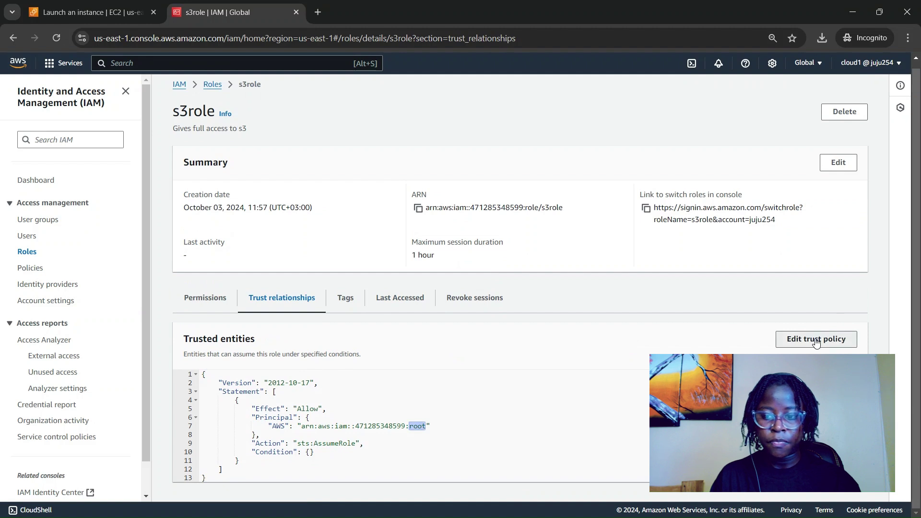
# Open s3role's trust policy for editing and remove root from the end of the AWS principal ARN
pyautogui.click(815, 339)
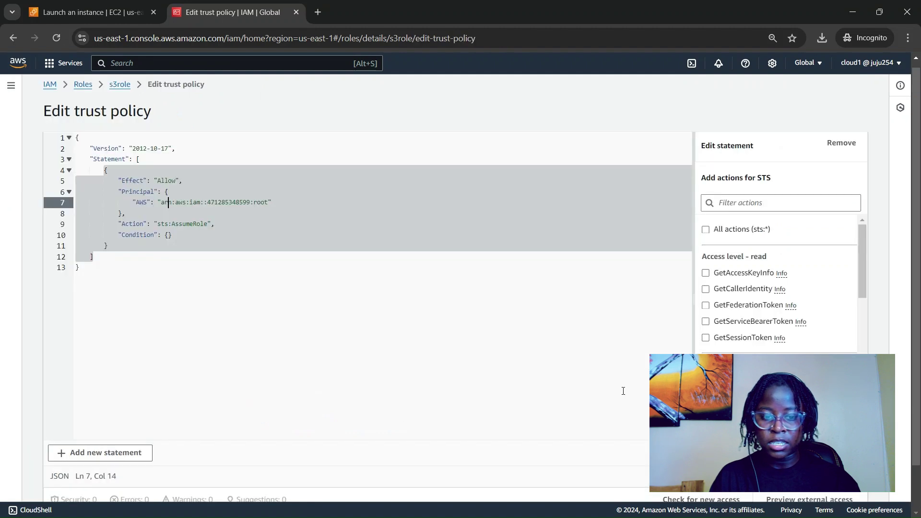
pyautogui.click(330, 224)
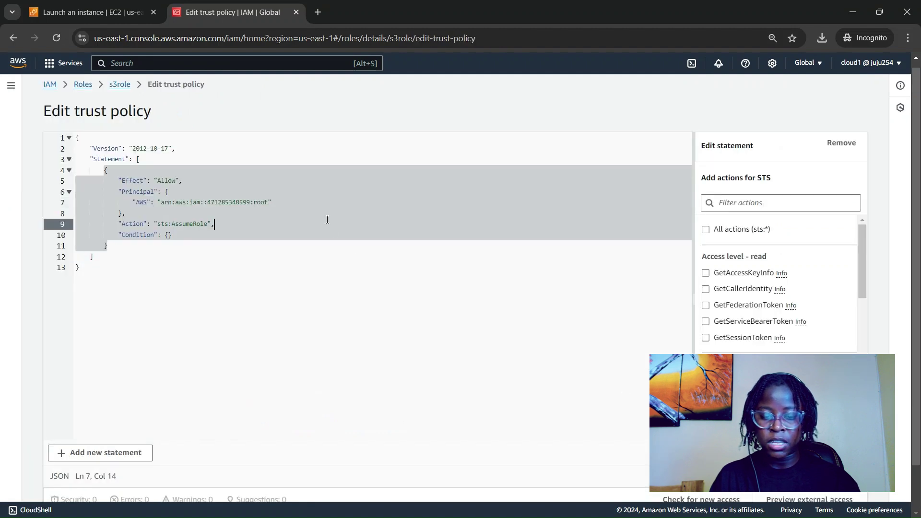
pyautogui.click(270, 202)
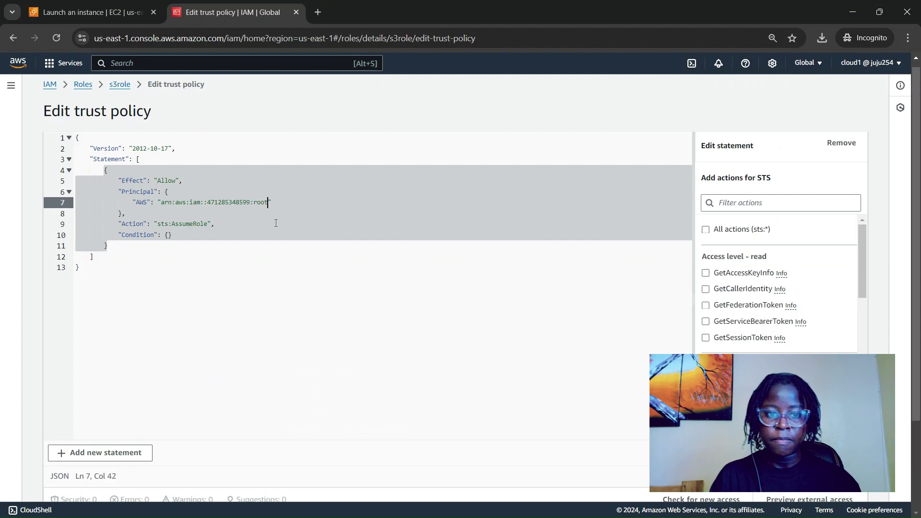
pyautogui.press('BackSpace')
pyautogui.press('BackSpace')
pyautogui.press('BackSpace')
pyautogui.press('BackSpace')
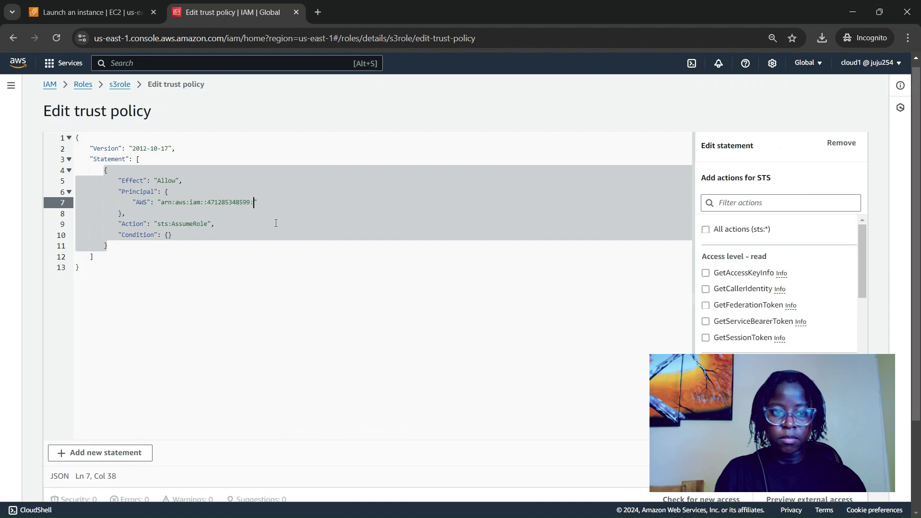
# Duplicate the IAM console page in a new browser tab, open the cloud1 user's details and copy its ARN
pyautogui.scroll(1, 290, 200)
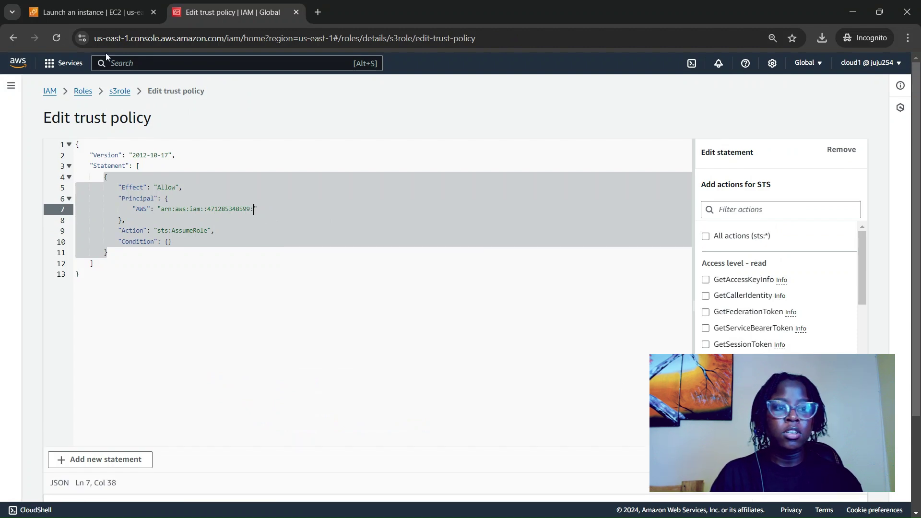
pyautogui.click(332, 39)
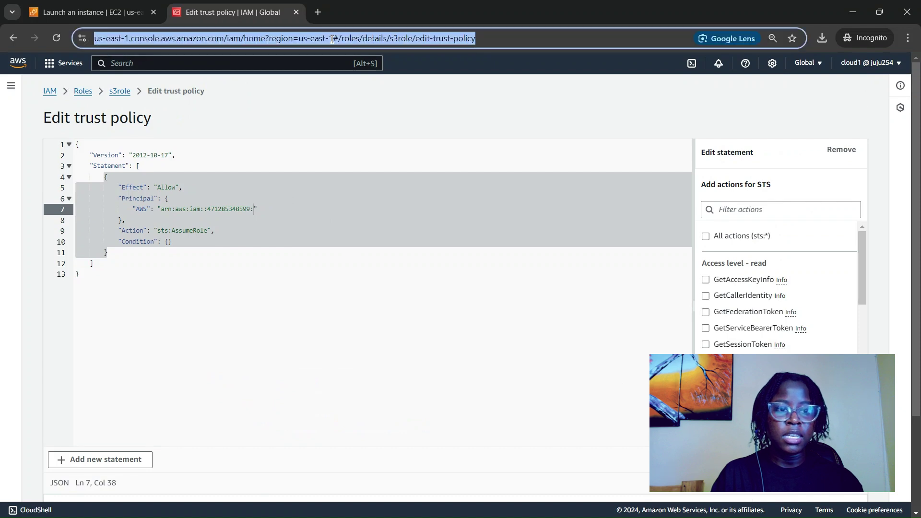
pyautogui.hotkey('alt', 'Return')
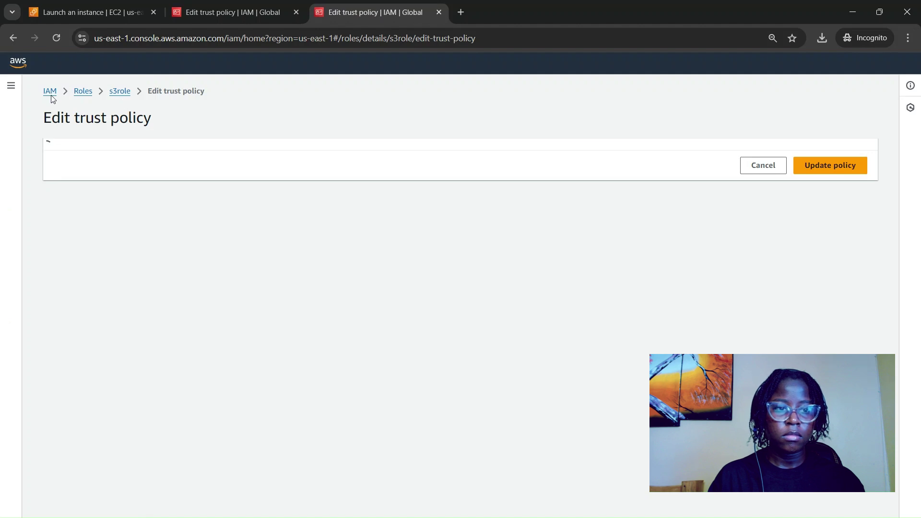
pyautogui.click(51, 93)
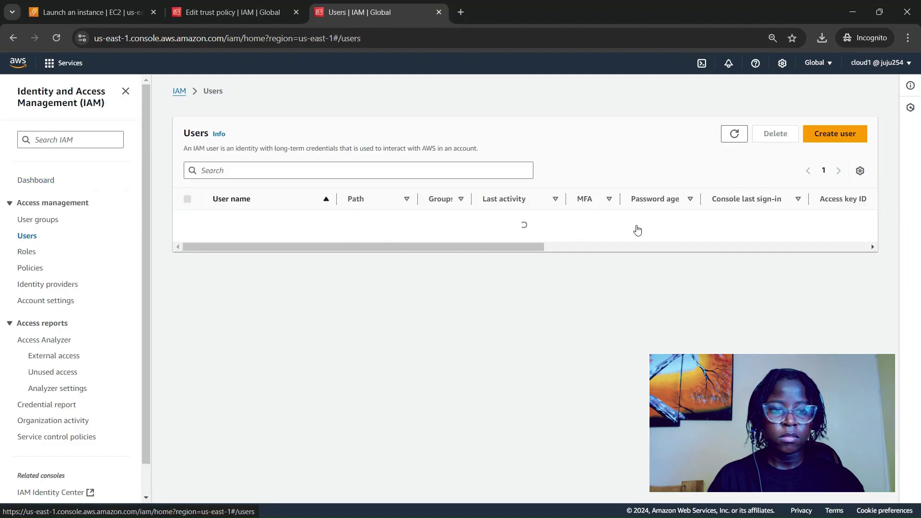
pyautogui.scroll(-2, 544, 303)
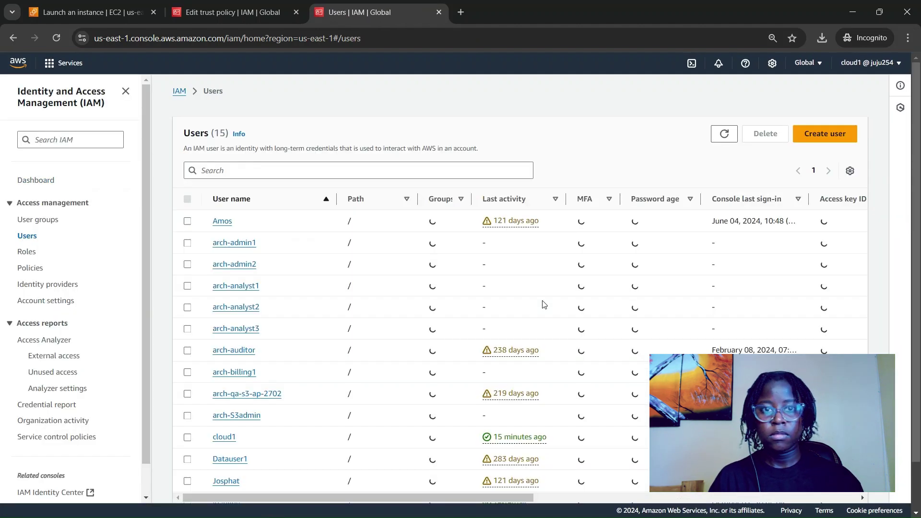
pyautogui.click(224, 382)
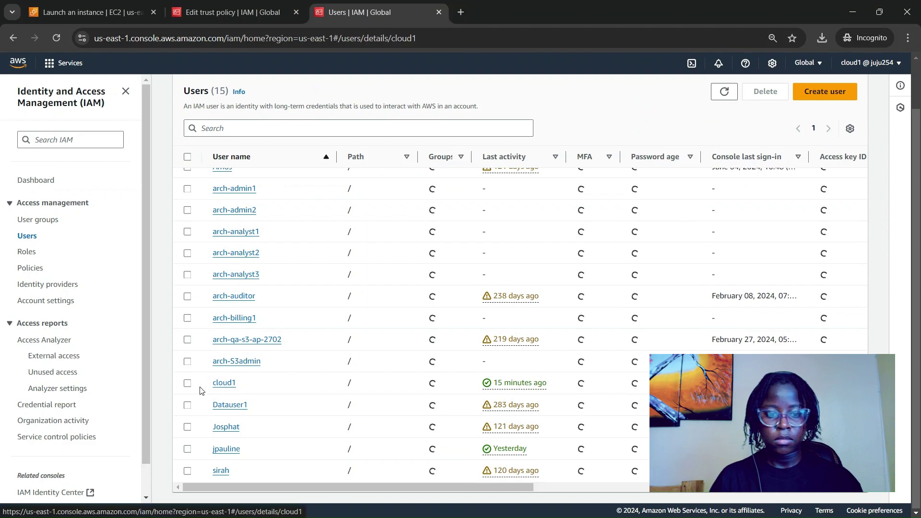
pyautogui.click(226, 387)
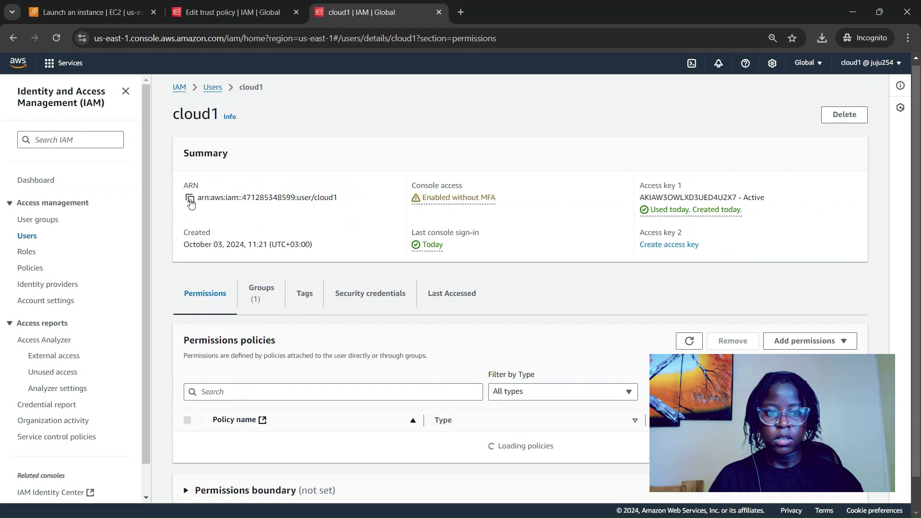
pyautogui.click(190, 198)
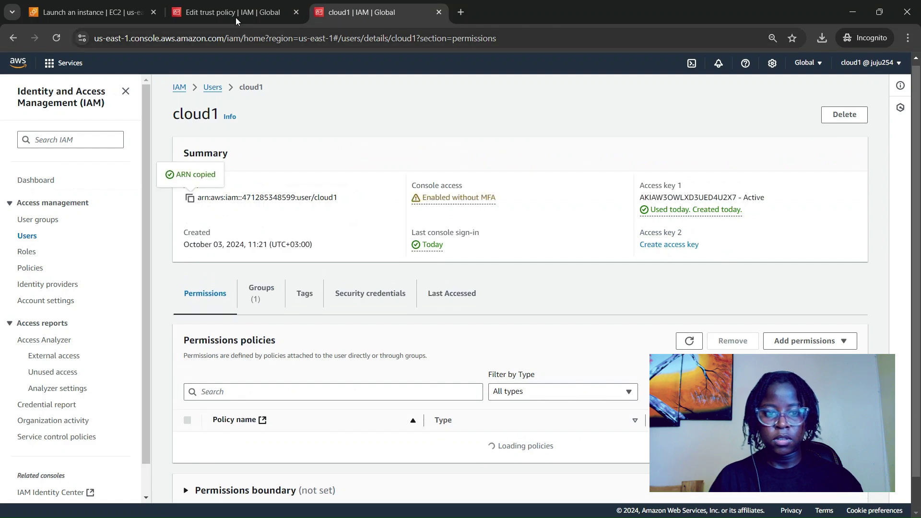
# Return to s3role's trust policy and try to replace the AWS principal with the copied cloud1 ARN
pyautogui.click(235, 17)
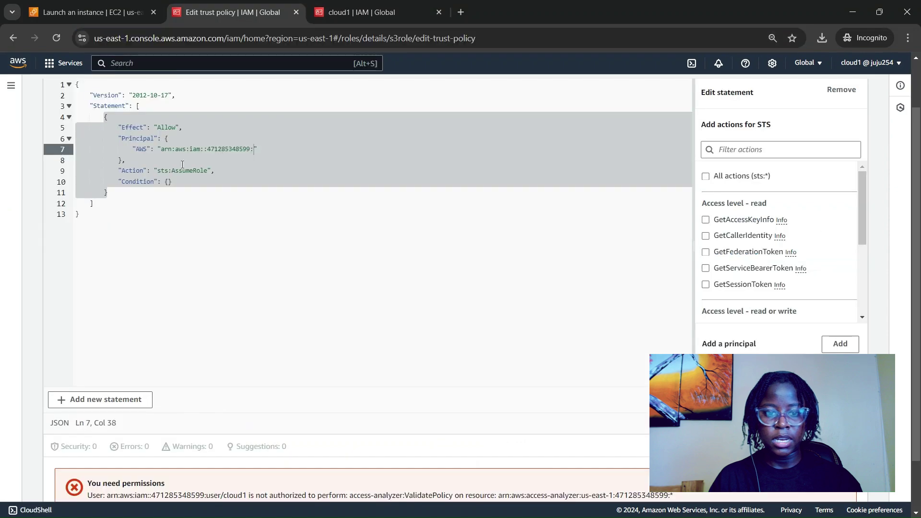
pyautogui.press('Down')
pyautogui.moveTo(161, 150); pyautogui.dragTo(257, 150)
pyautogui.hotkey('ctrl', 'v')
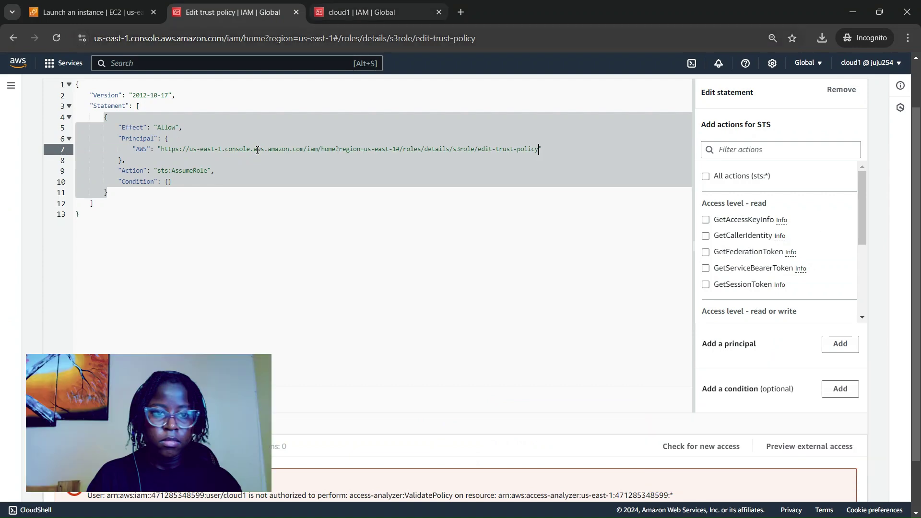
# Copy cloud1's ARN again, replace the trust policy's AWS principal value with it and save the updated policy
pyautogui.hotkey('ctrl', 'Tab')
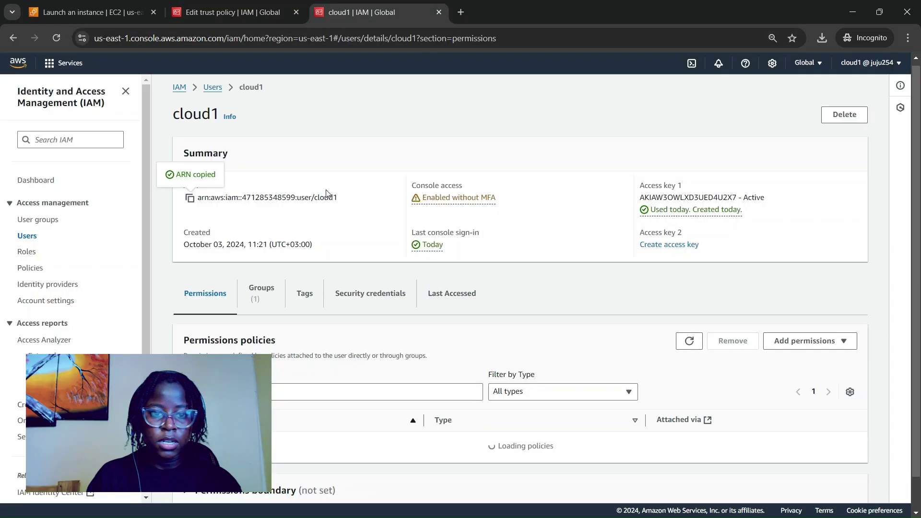
pyautogui.hotkey('ctrl', 'shift', 'Tab')
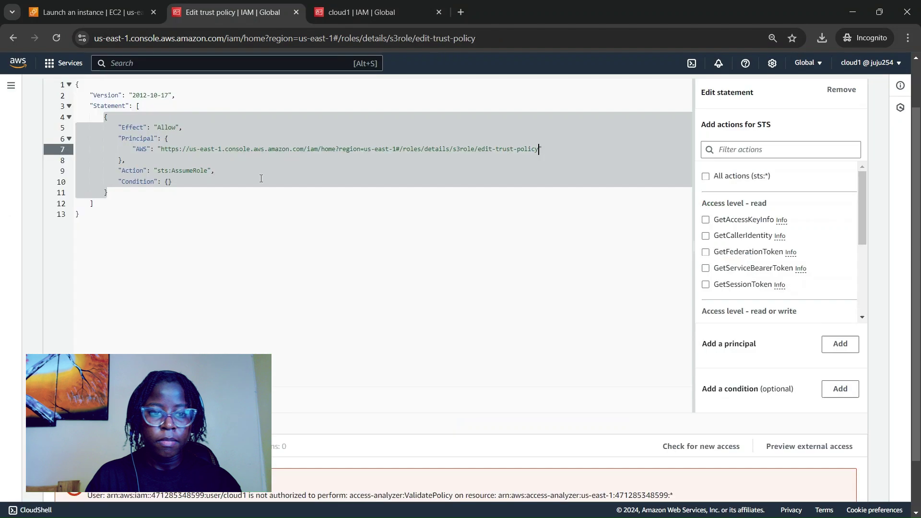
pyautogui.click(261, 179)
pyautogui.moveTo(163, 148); pyautogui.dragTo(538, 152)
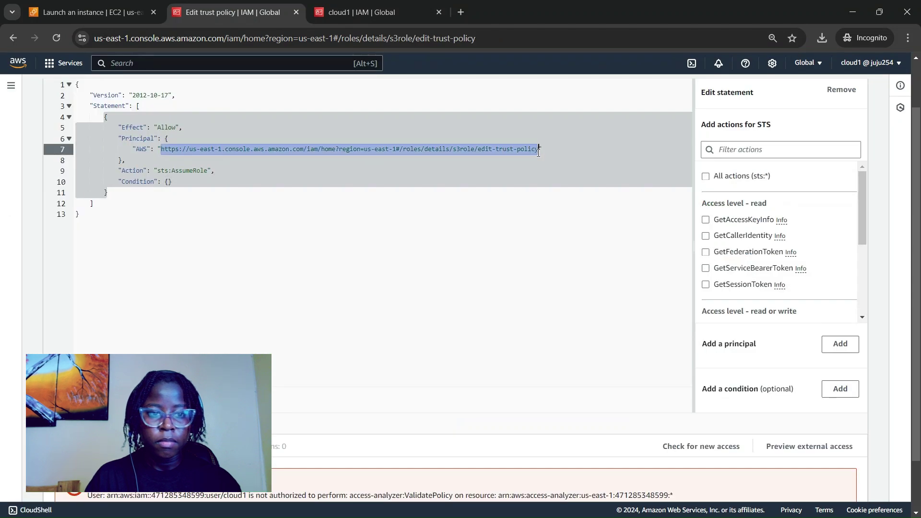
pyautogui.hotkey('ctrl', 'v')
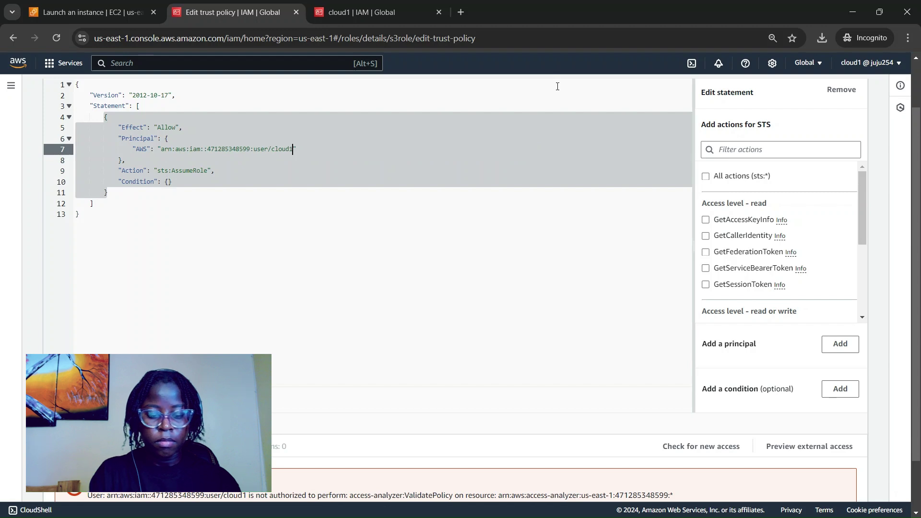
pyautogui.click(429, 288)
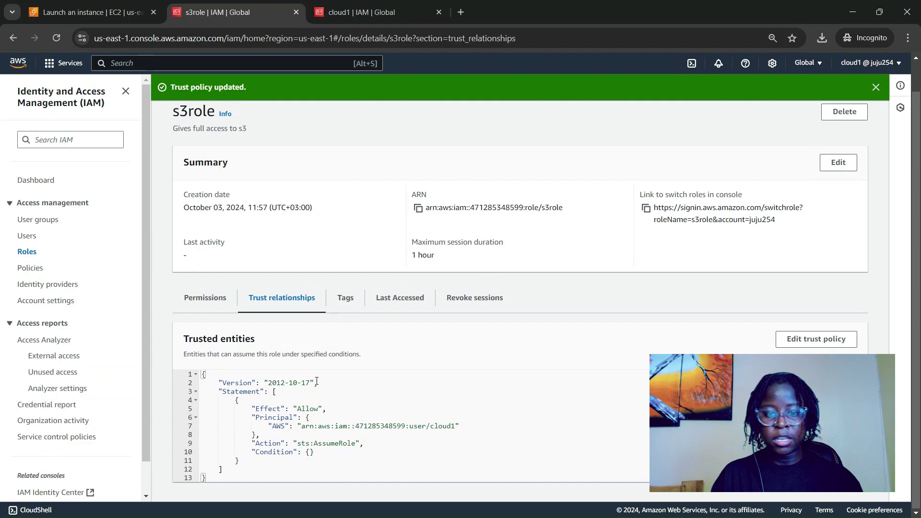
# Switch the console session to the s3role role, filling in the saved account ID and s3role as the IAM role name
pyautogui.click(865, 64)
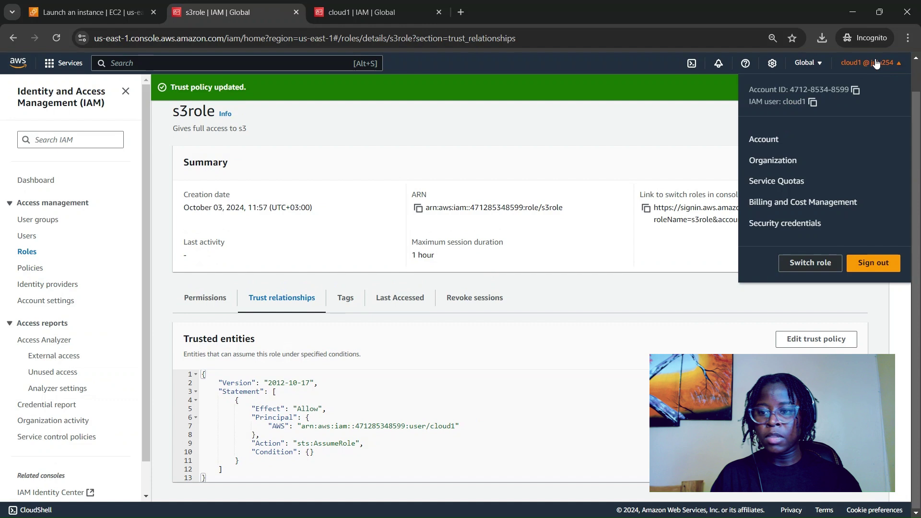
pyautogui.click(819, 267)
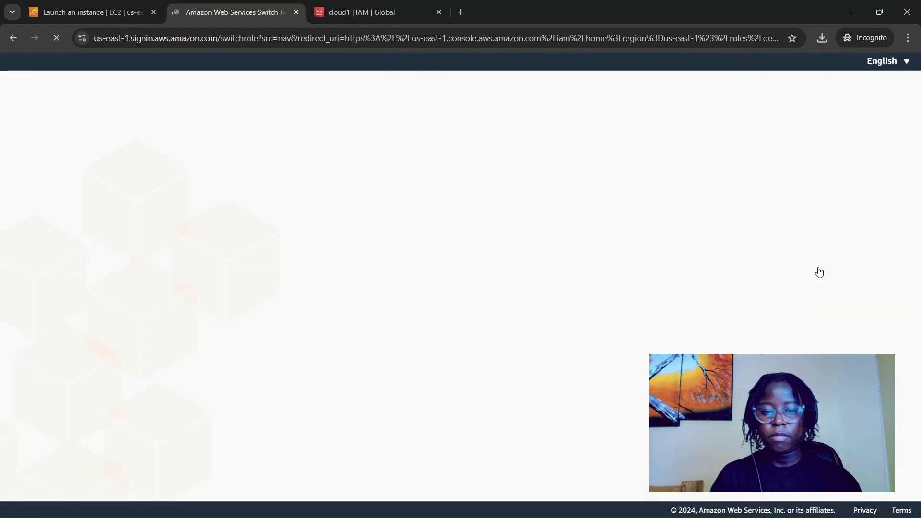
pyautogui.click(266, 199)
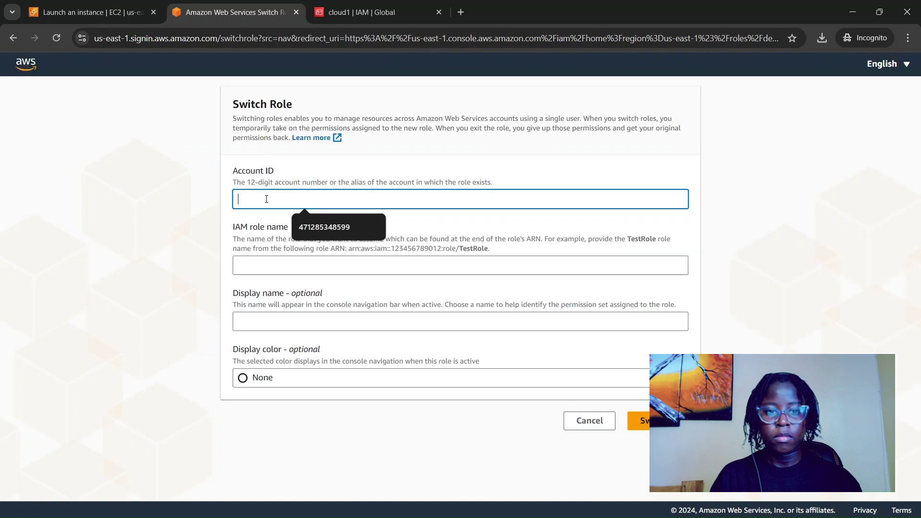
pyautogui.click(353, 223)
pyautogui.click(318, 267)
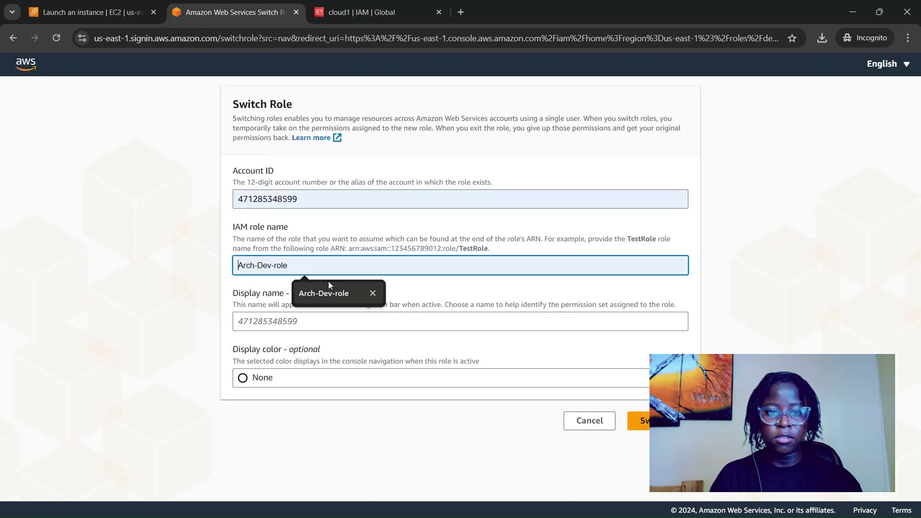
pyautogui.write('s3')
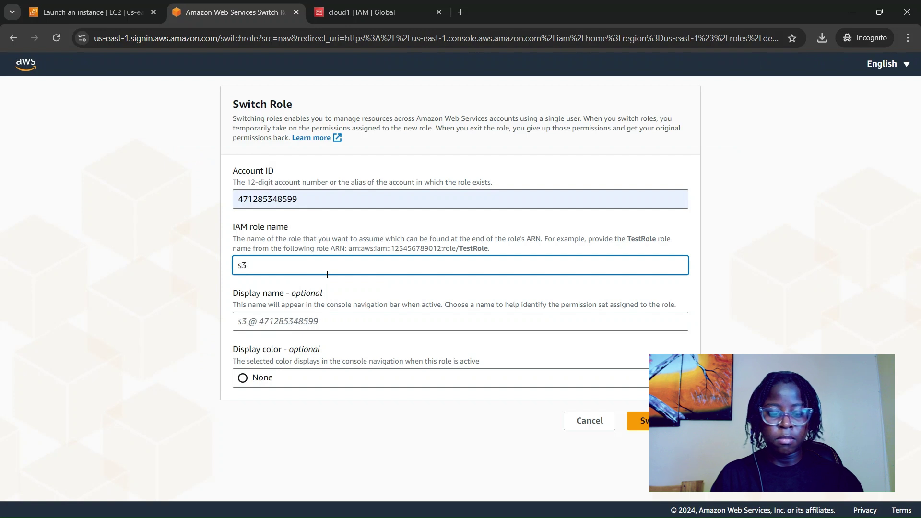
pyautogui.write('role')
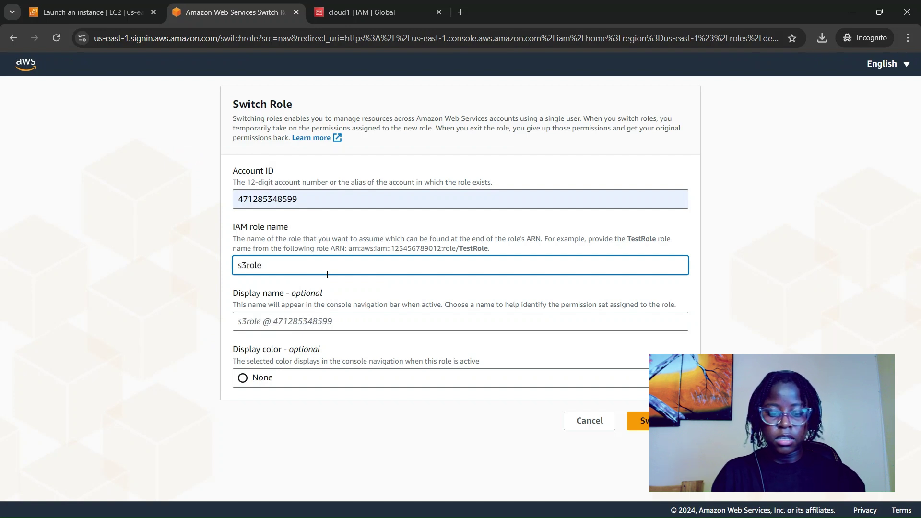
pyautogui.click(640, 421)
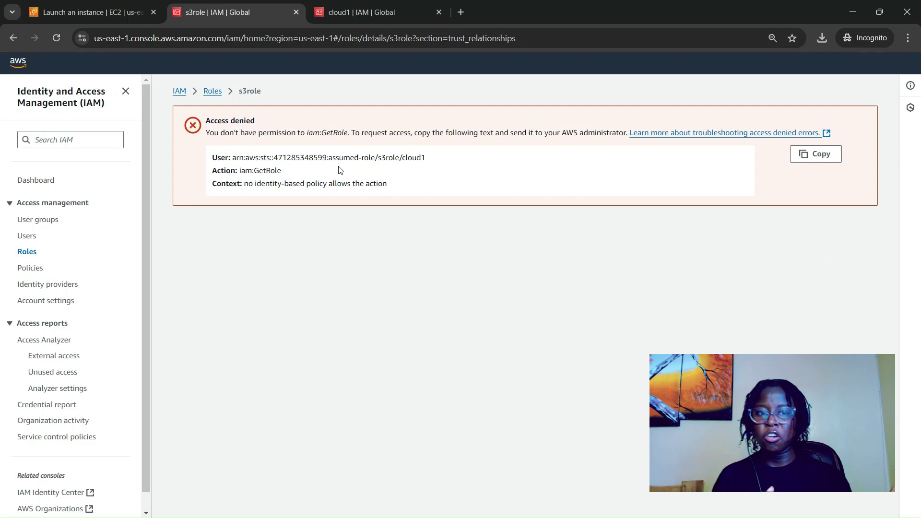
# Check which role is active for the session, then open the S3 storage service and browse its general purpose buckets
pyautogui.click(851, 71)
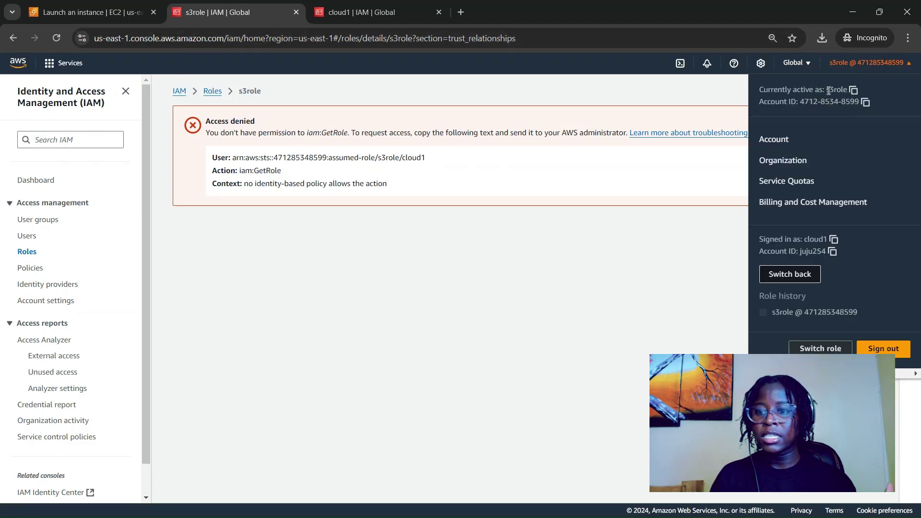
pyautogui.click(491, 284)
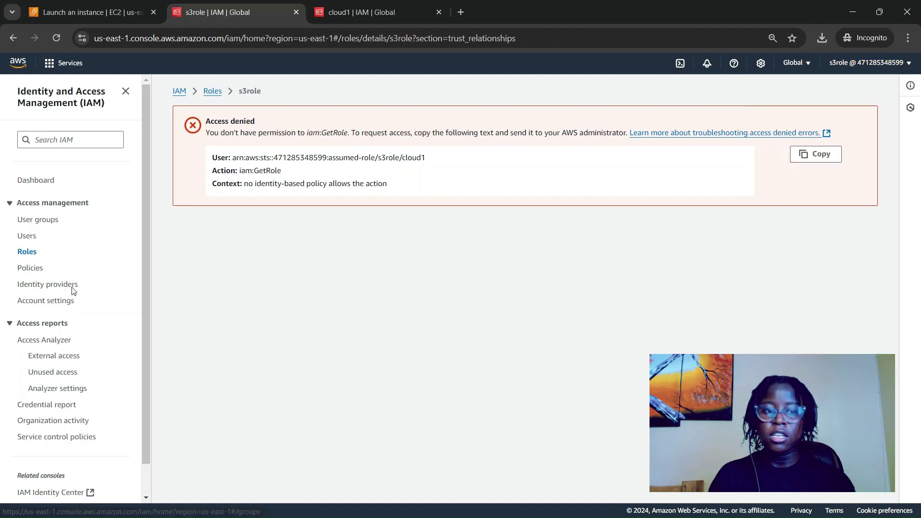
pyautogui.click(207, 36)
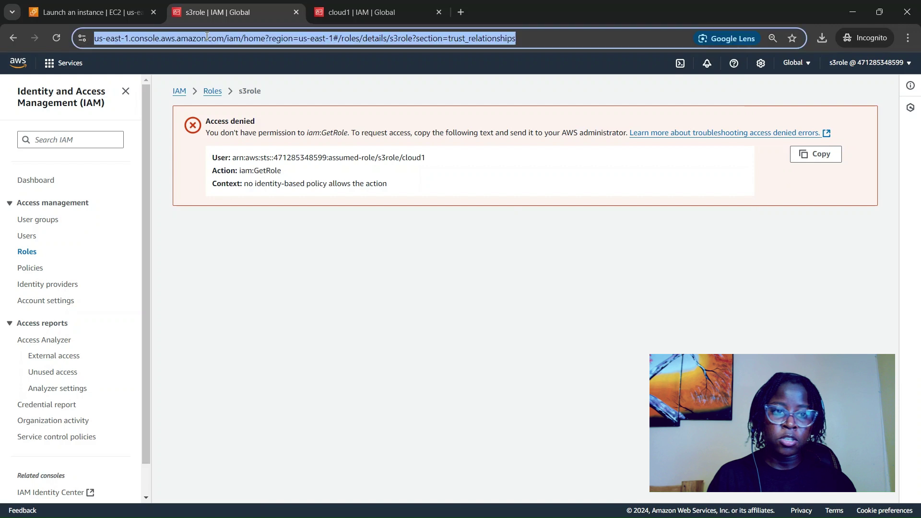
pyautogui.click(64, 62)
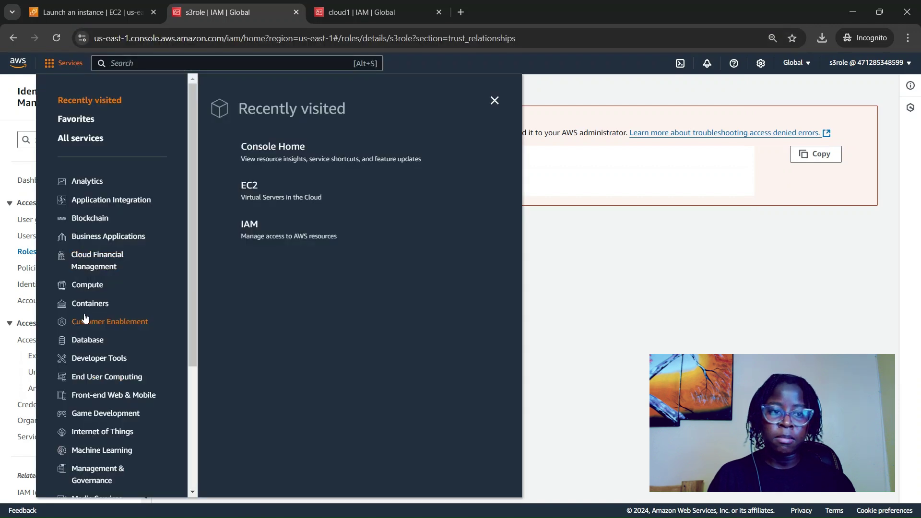
pyautogui.scroll(-4, 98, 389)
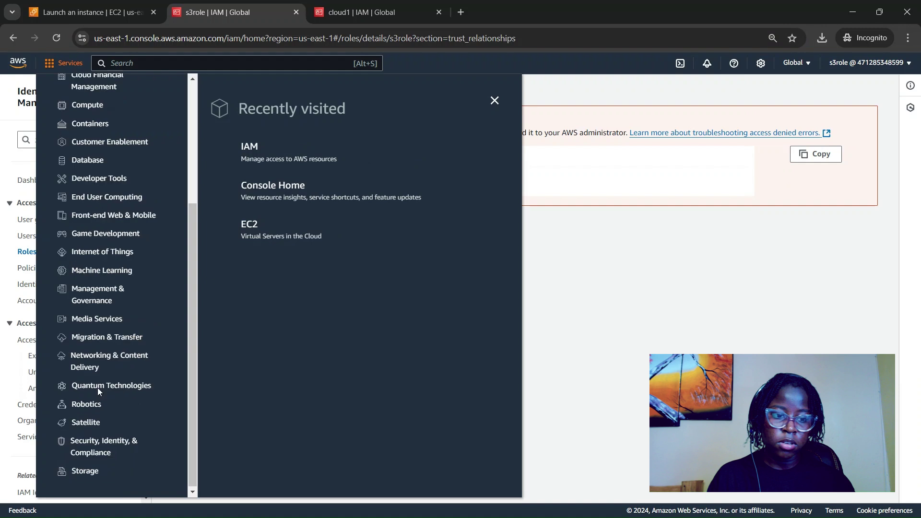
pyautogui.click(94, 472)
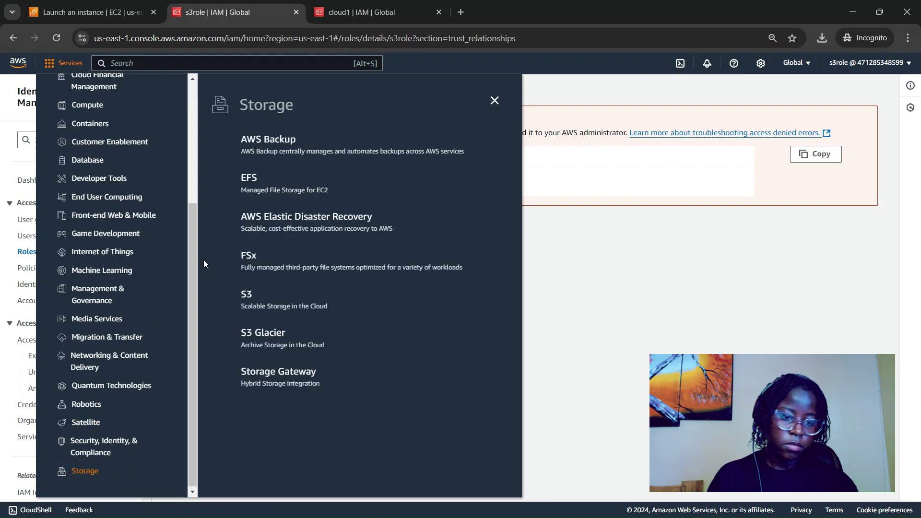
pyautogui.click(246, 295)
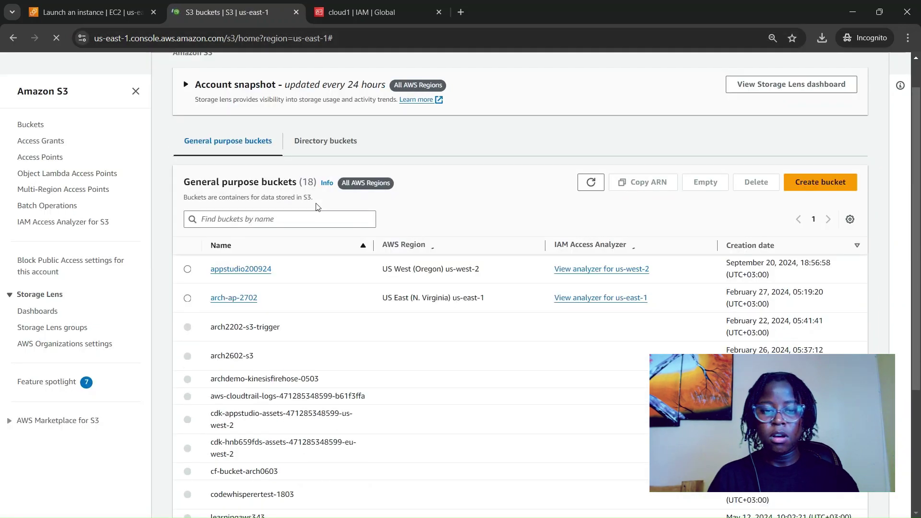
pyautogui.scroll(-1, 317, 207)
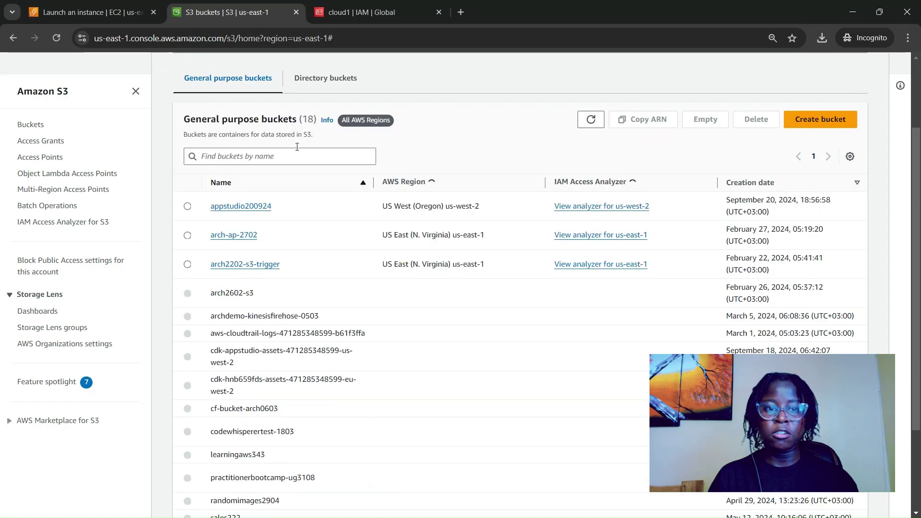
pyautogui.scroll(-2, 296, 146)
# Switch the console session back from s3role to the cloud1 user
pyautogui.click(360, 7)
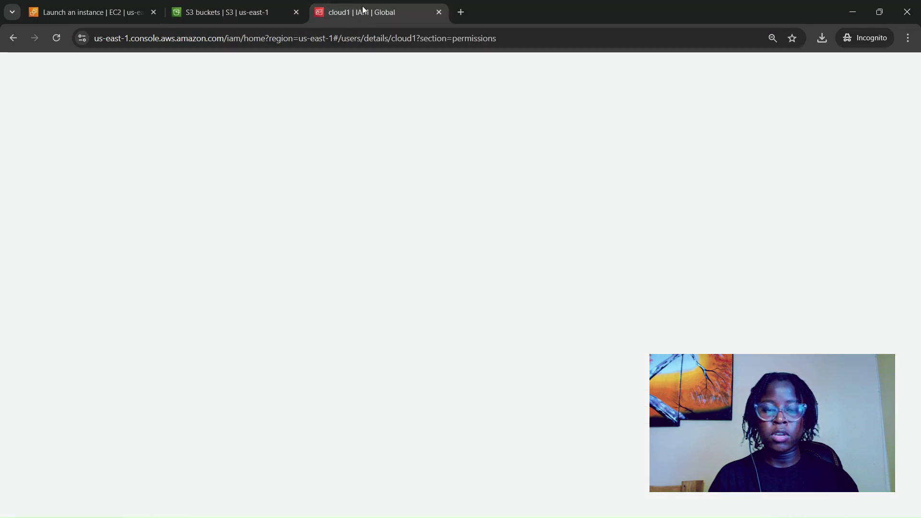
pyautogui.hotkey('ctrl', 'shift', 'Tab')
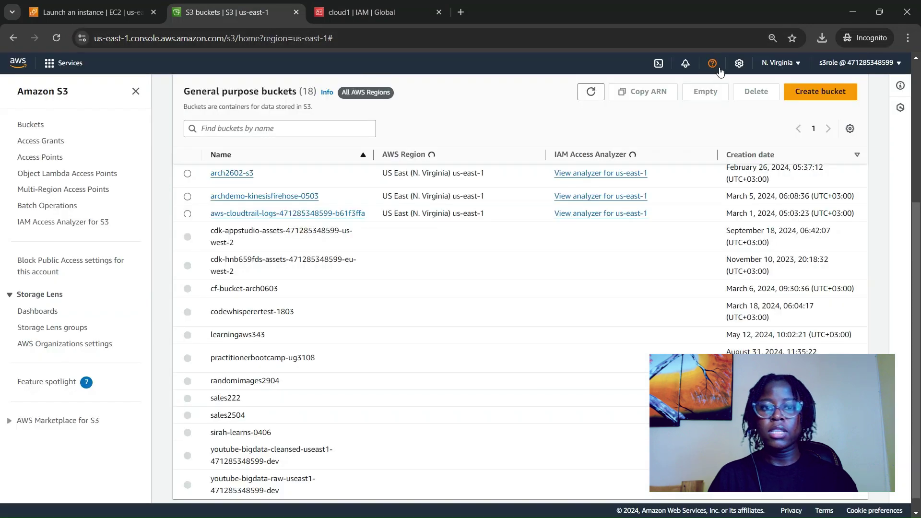
pyautogui.click(882, 66)
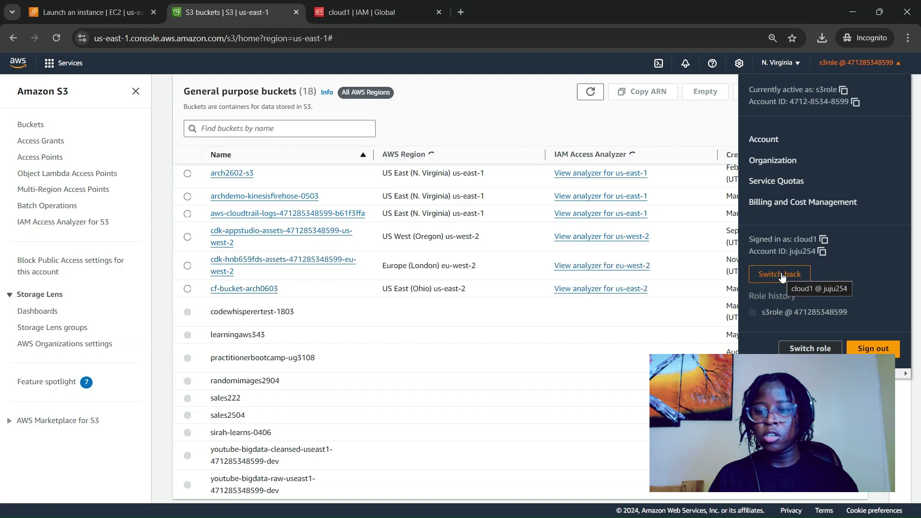
pyautogui.click(781, 275)
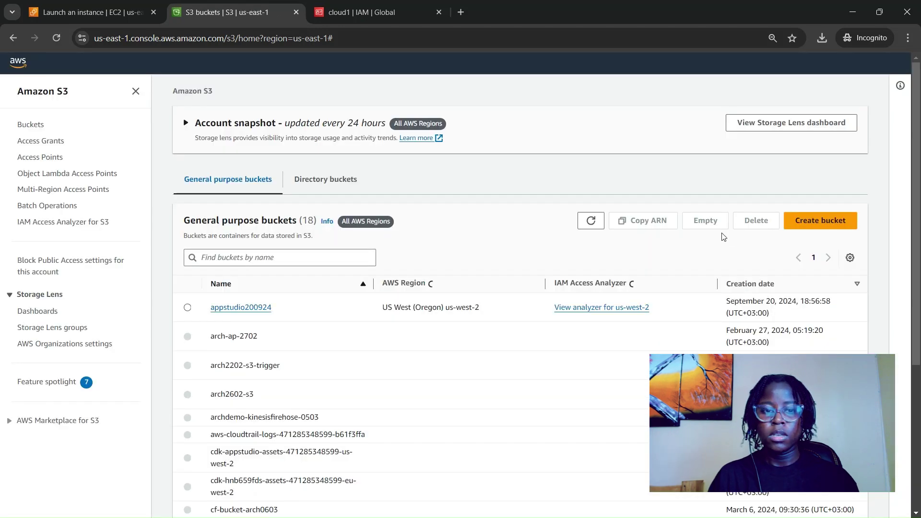
# Search the console services for iam, open IAM and start creating a new role from its roles list
pyautogui.click(144, 70)
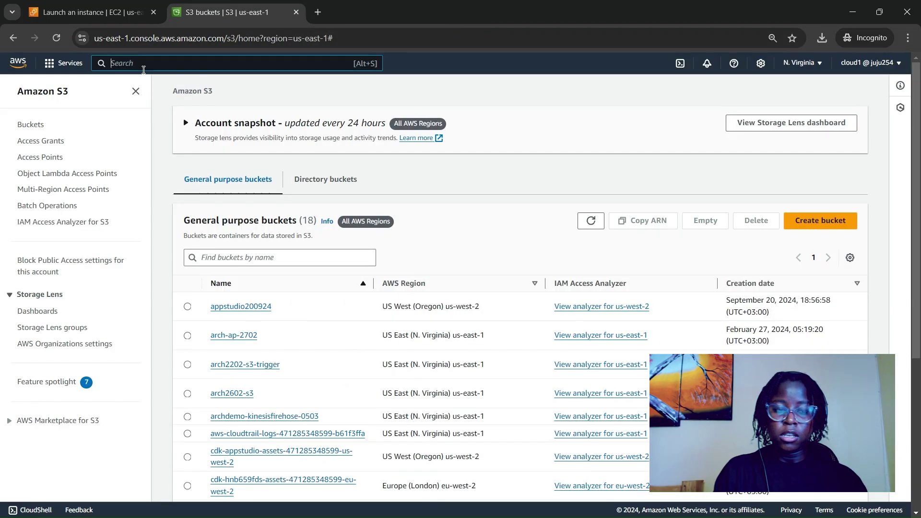
pyautogui.write('iam')
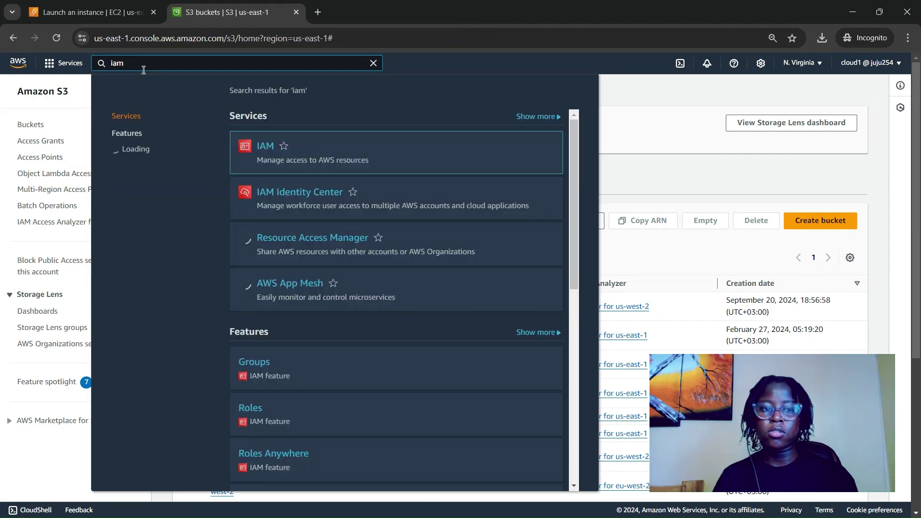
pyautogui.click(266, 148)
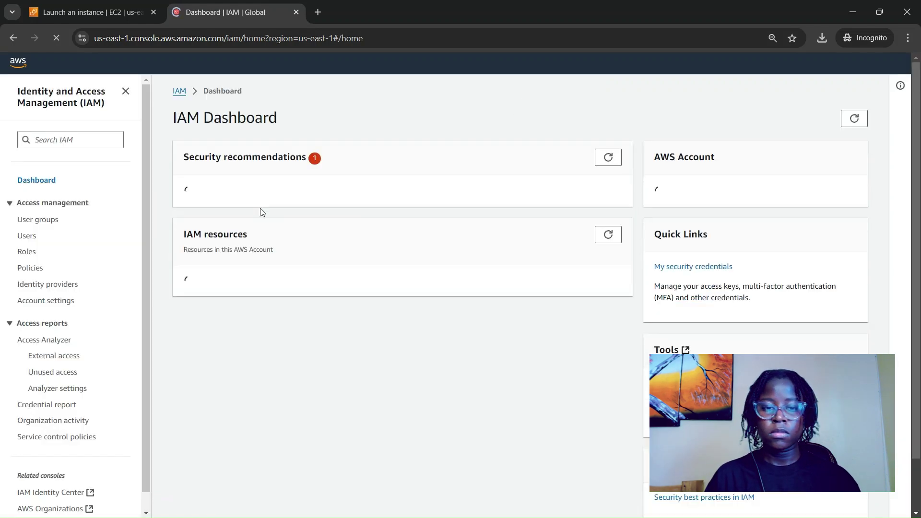
pyautogui.click(32, 257)
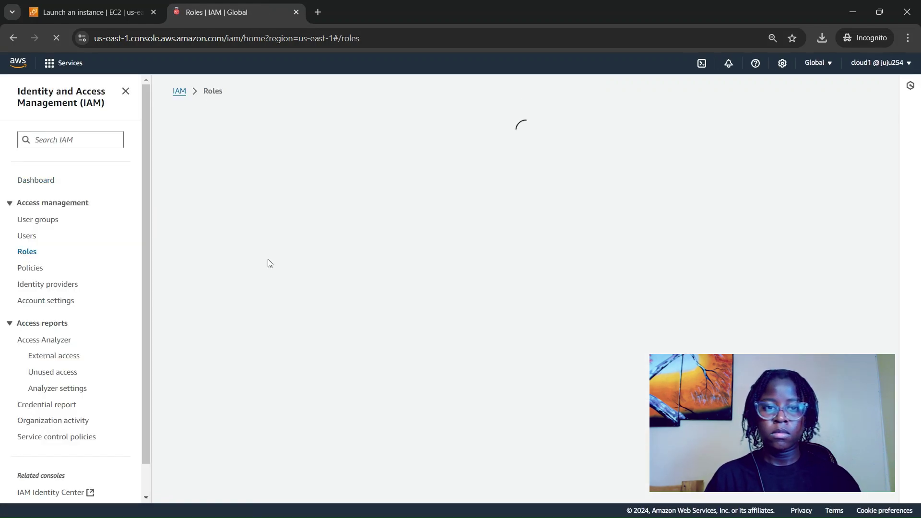
pyautogui.click(824, 124)
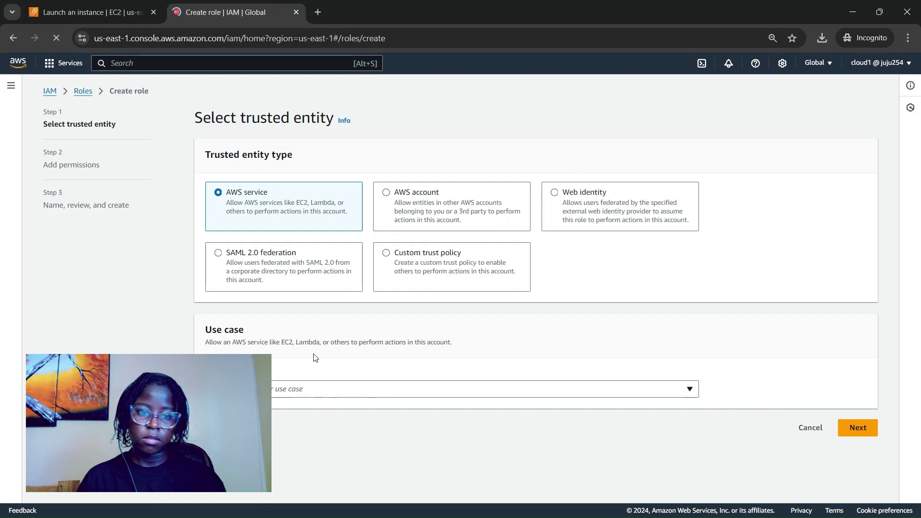
# Choose EC2 as the new role's AWS service and use case, continue to its permissions and look through the s3 policies
pyautogui.click(316, 389)
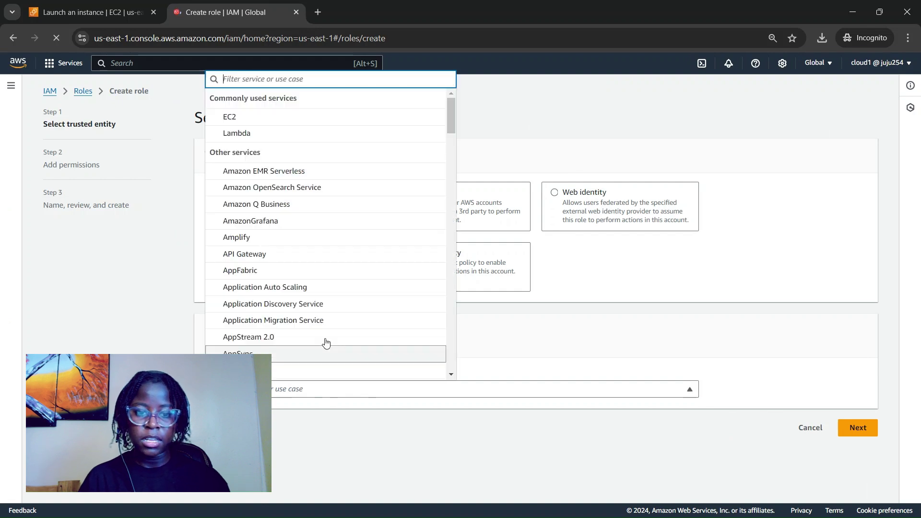
pyautogui.click(237, 117)
pyautogui.scroll(-2, 339, 325)
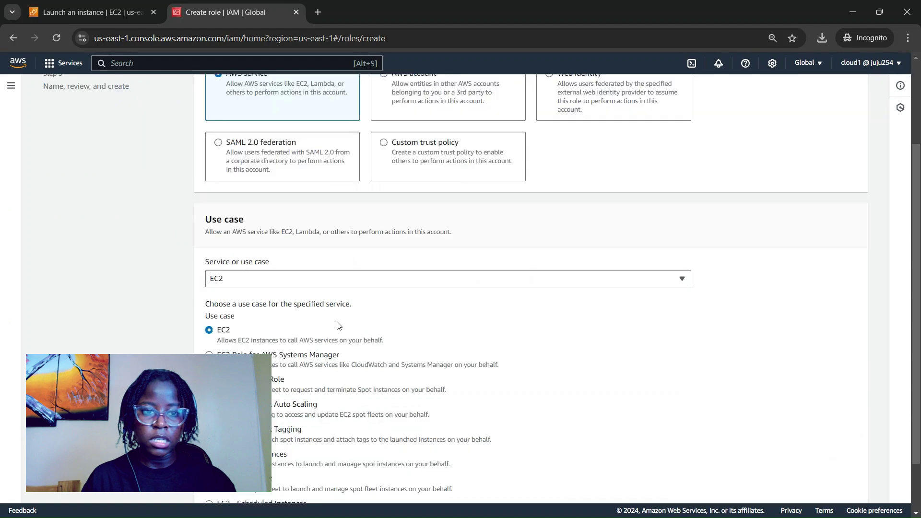
pyautogui.scroll(-1, 339, 326)
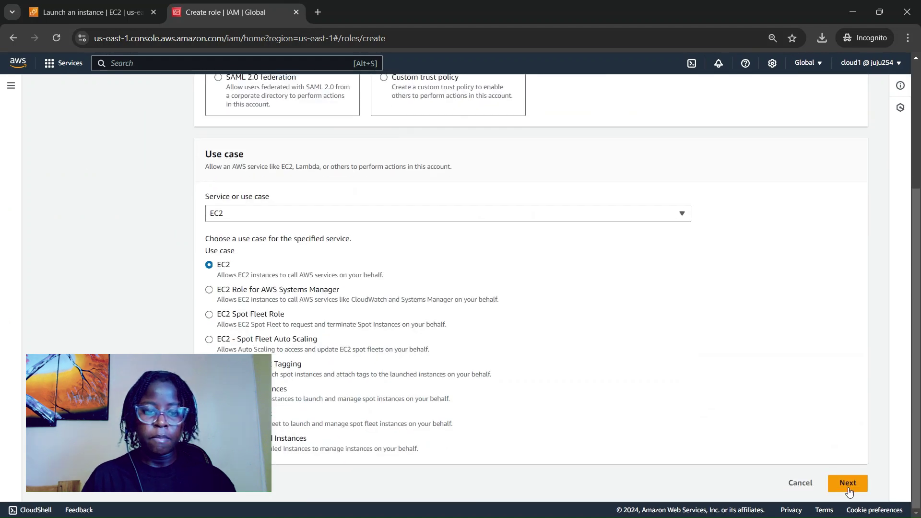
pyautogui.click(847, 488)
pyautogui.scroll(-2, 308, 284)
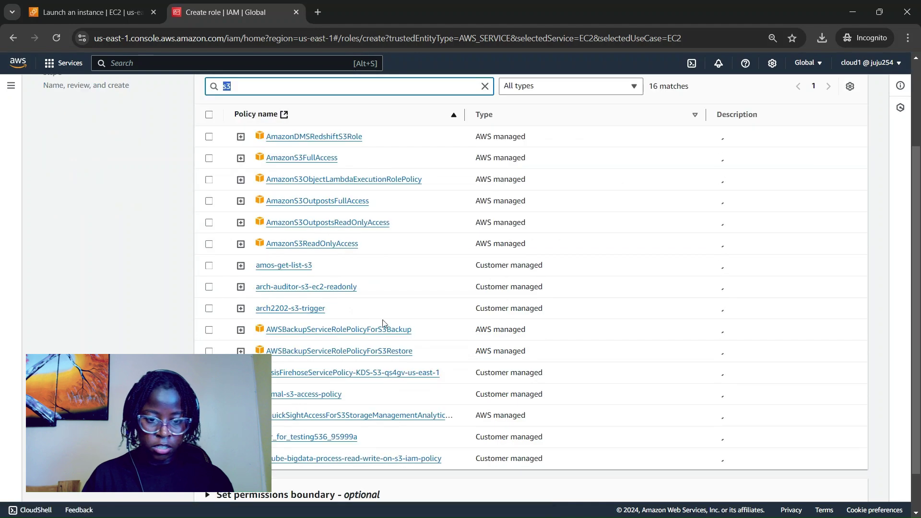
pyautogui.scroll(2, 383, 323)
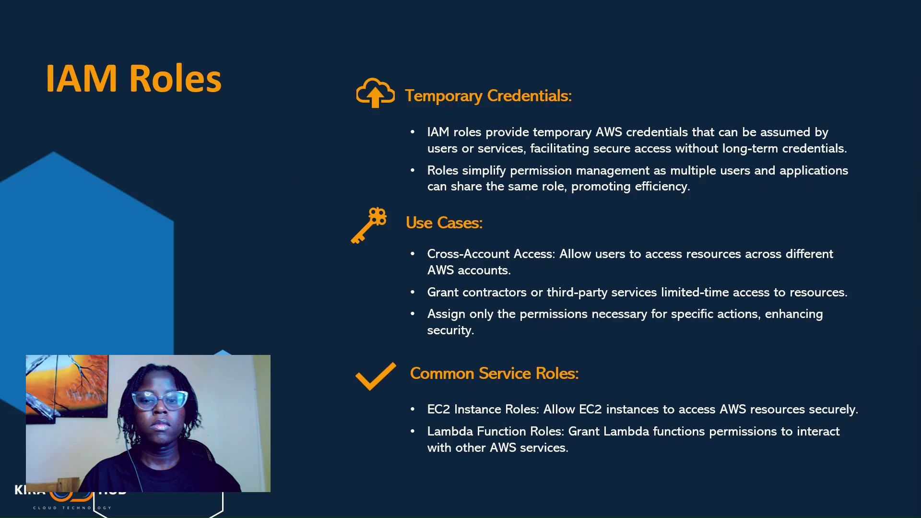
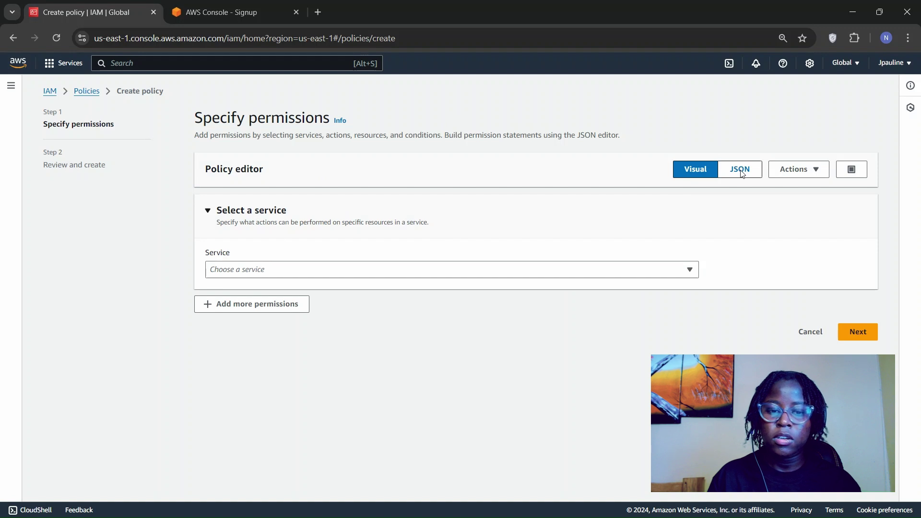
# Inspect the new policy's JSON template, then return to the visual editor and choose EC2 as the service
pyautogui.click(743, 175)
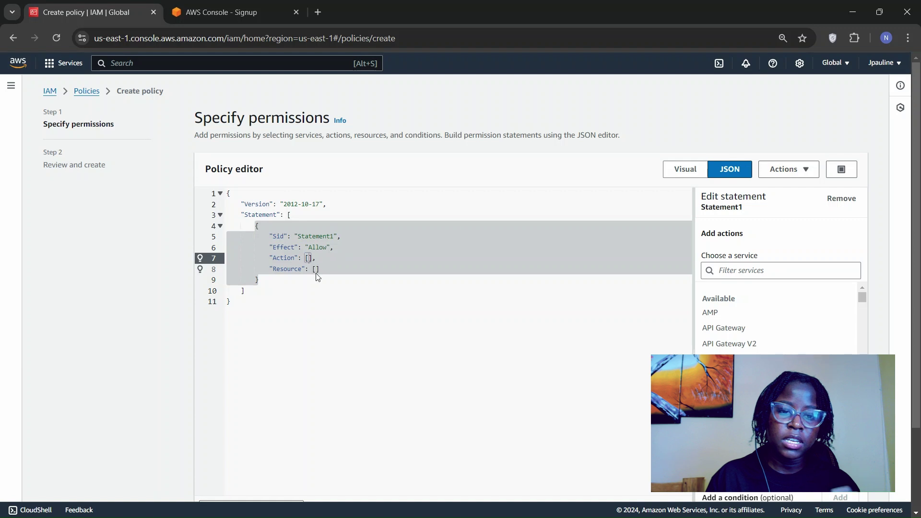
pyautogui.hotkey('ctrl', 'a')
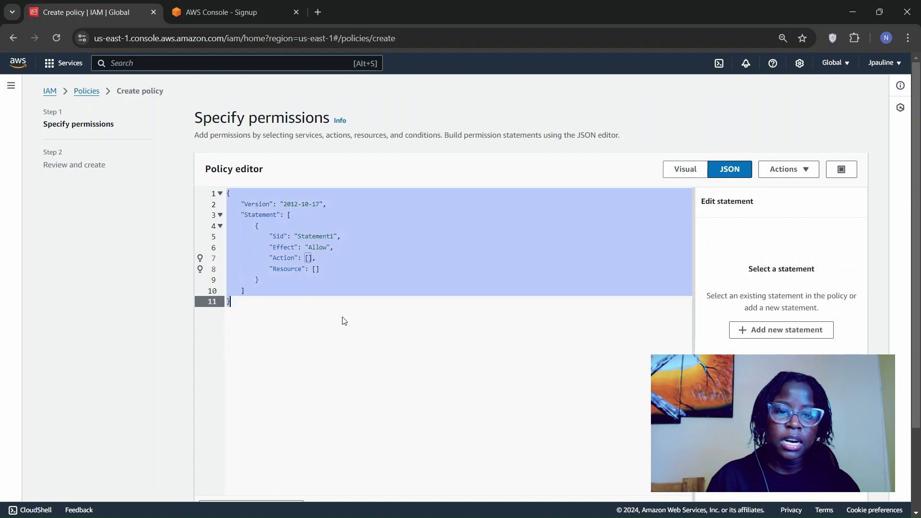
pyautogui.click(686, 170)
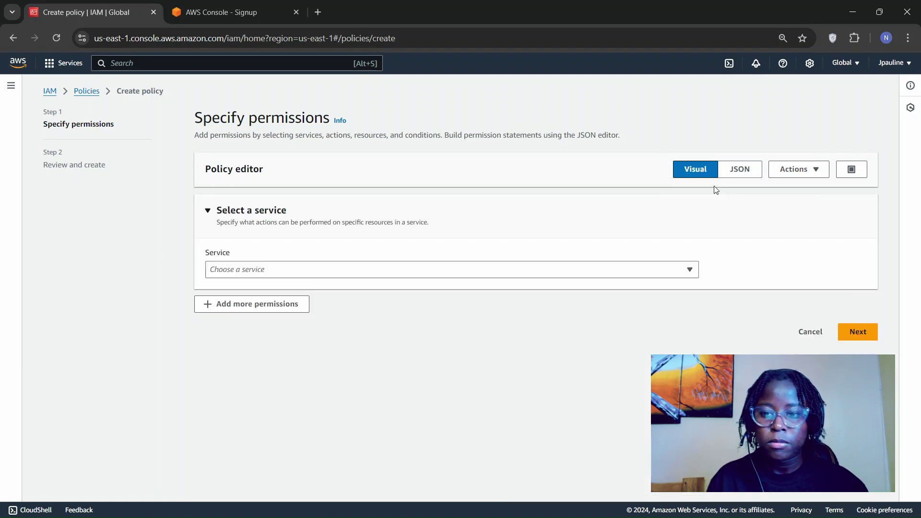
pyautogui.click(355, 272)
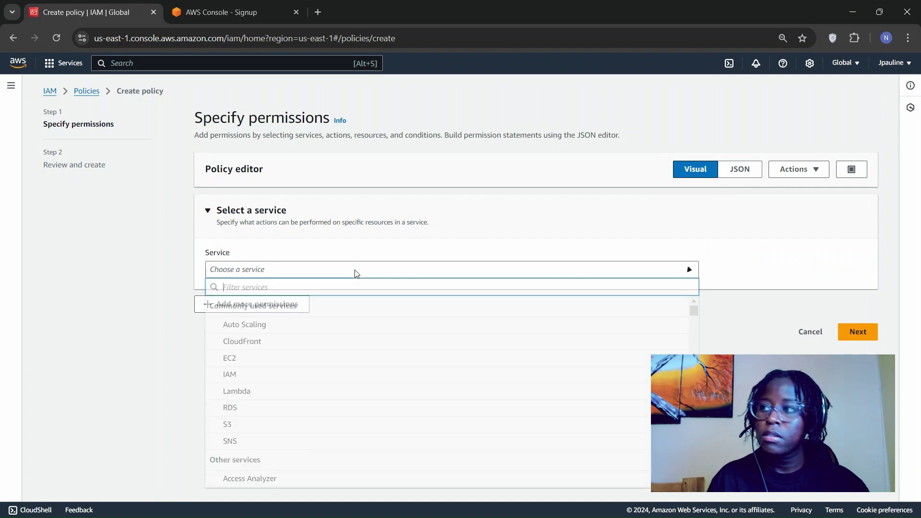
pyautogui.click(257, 361)
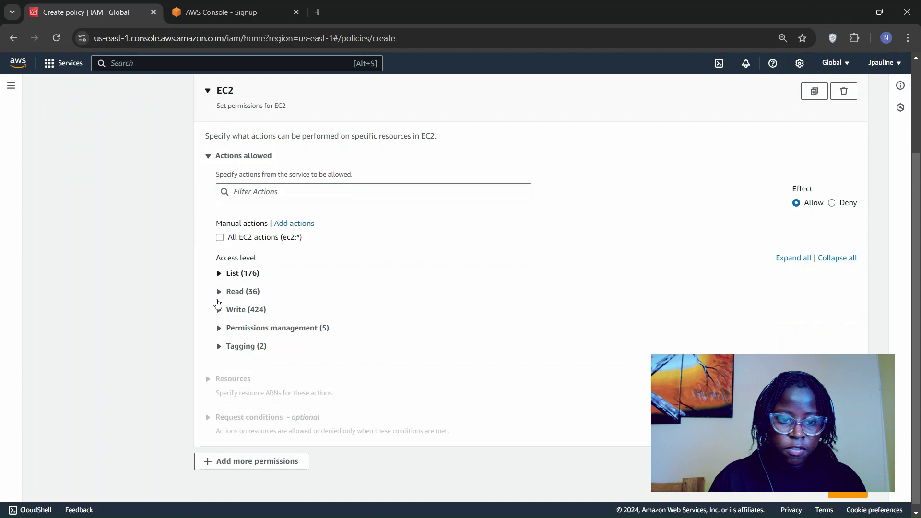
# Browse the EC2 list and write actions and allow the write actions StartInstances, StopInstances and TerminateInstances
pyautogui.click(222, 275)
pyautogui.scroll(-3, 222, 296)
pyautogui.scroll(-15, 222, 296)
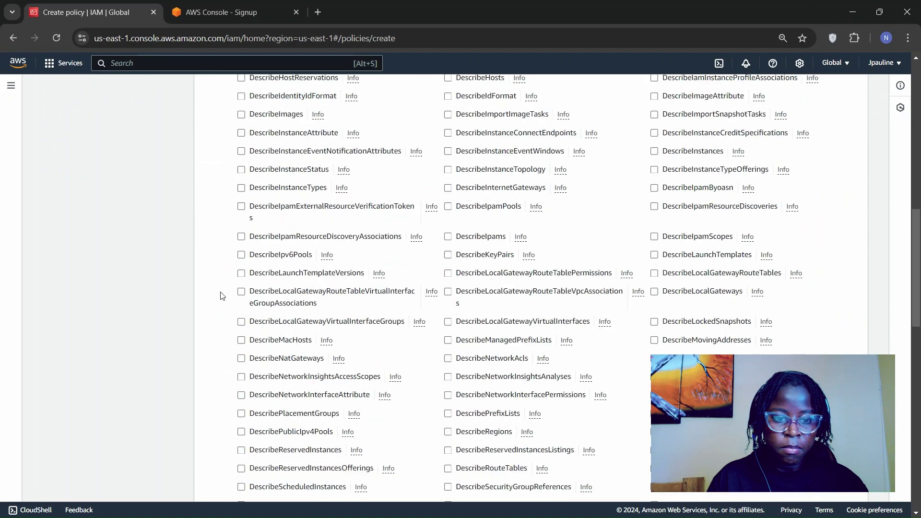
pyautogui.click(220, 302)
pyautogui.scroll(-20, 381, 344)
pyautogui.scroll(2, 380, 343)
pyautogui.scroll(-12, 380, 343)
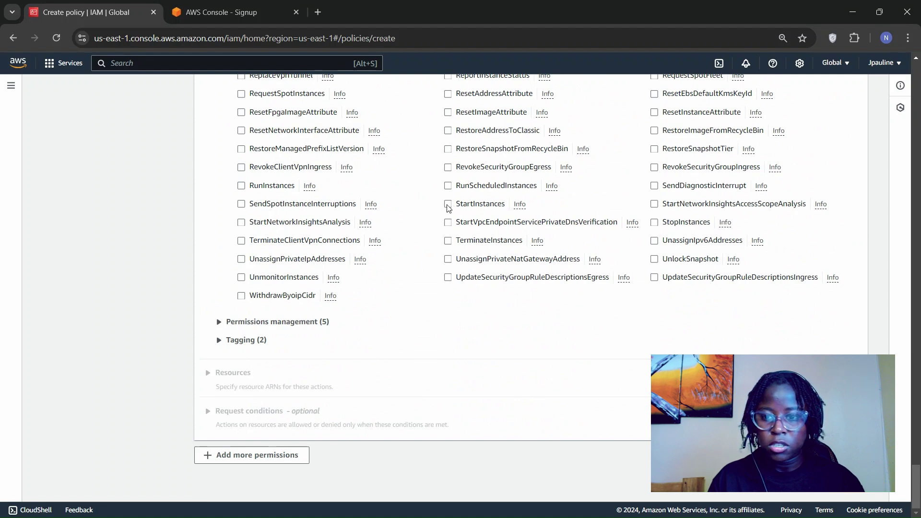
pyautogui.click(449, 204)
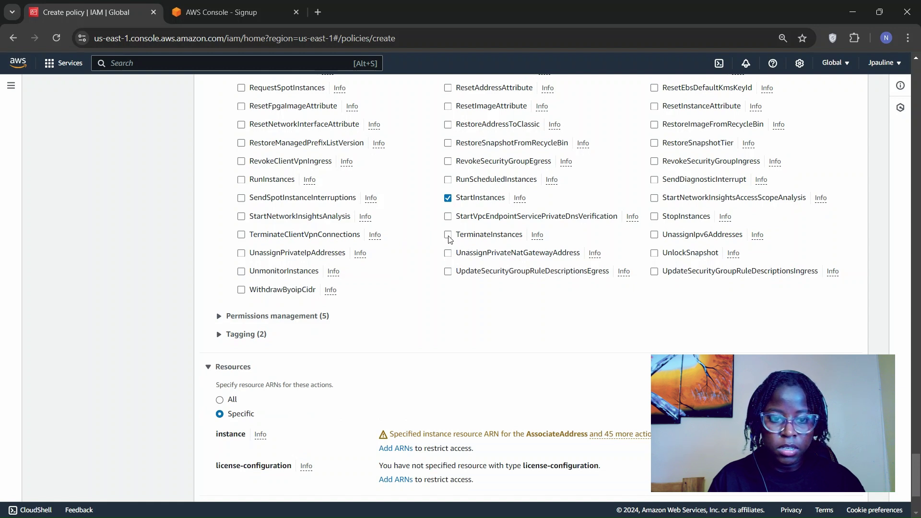
pyautogui.click(655, 217)
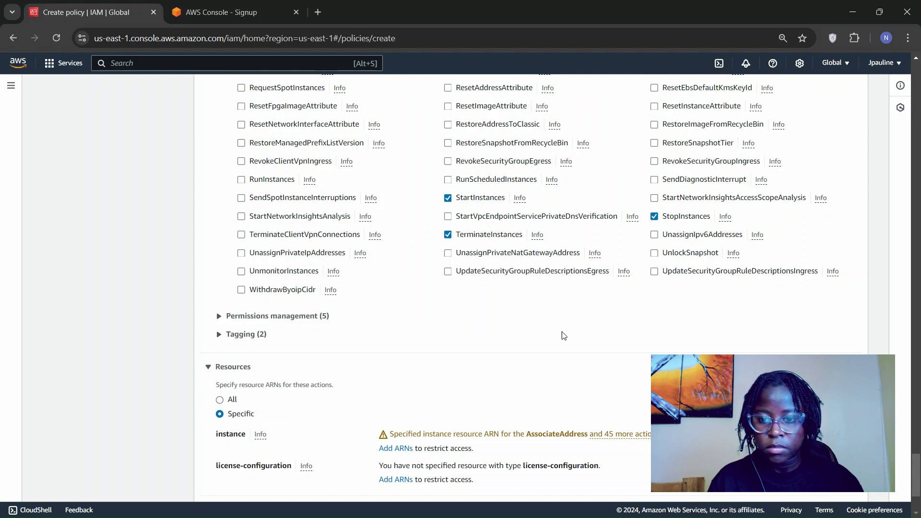
# Compare the specific and all resource options, apply the EC2 actions to all resources and continue to the policy review
pyautogui.scroll(-3, 563, 338)
pyautogui.scroll(1, 238, 293)
pyautogui.scroll(-1, 238, 294)
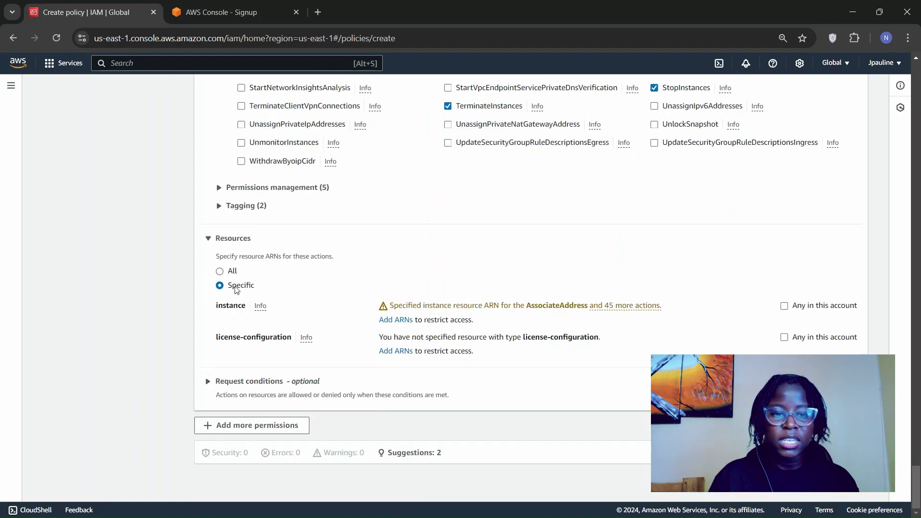
pyautogui.scroll(1, 230, 276)
pyautogui.scroll(-1, 233, 323)
pyautogui.scroll(1, 240, 324)
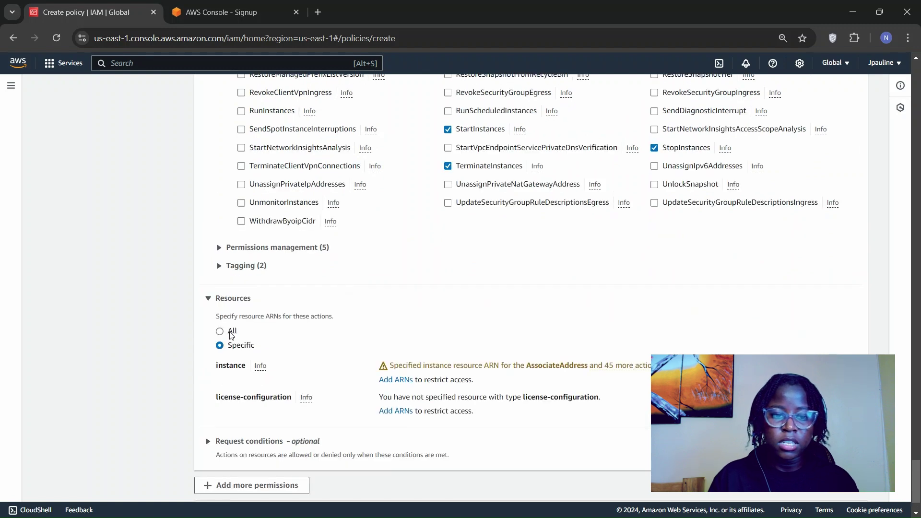
pyautogui.scroll(-1, 232, 334)
pyautogui.click(230, 271)
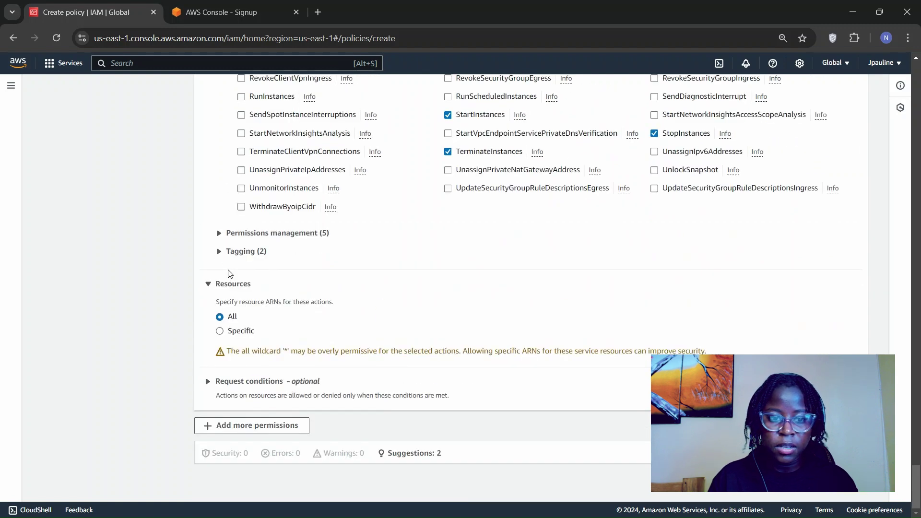
pyautogui.click(245, 333)
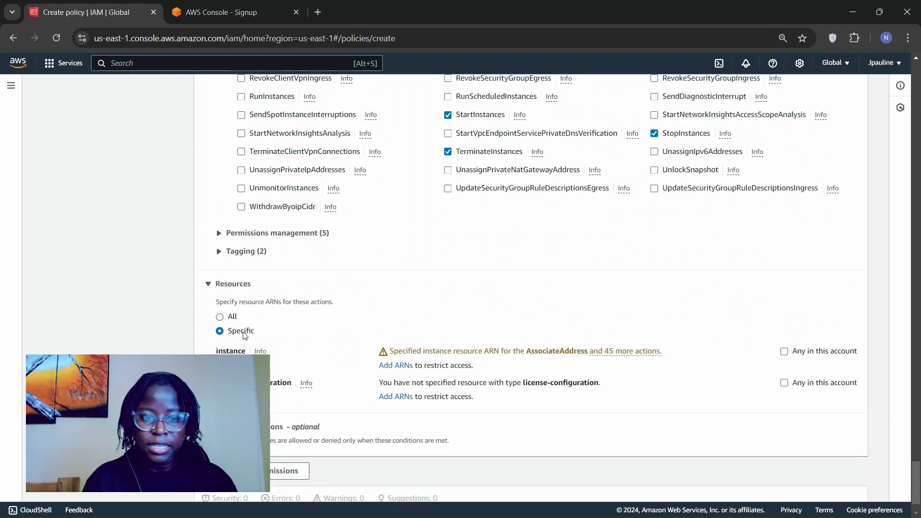
pyautogui.scroll(-1, 245, 334)
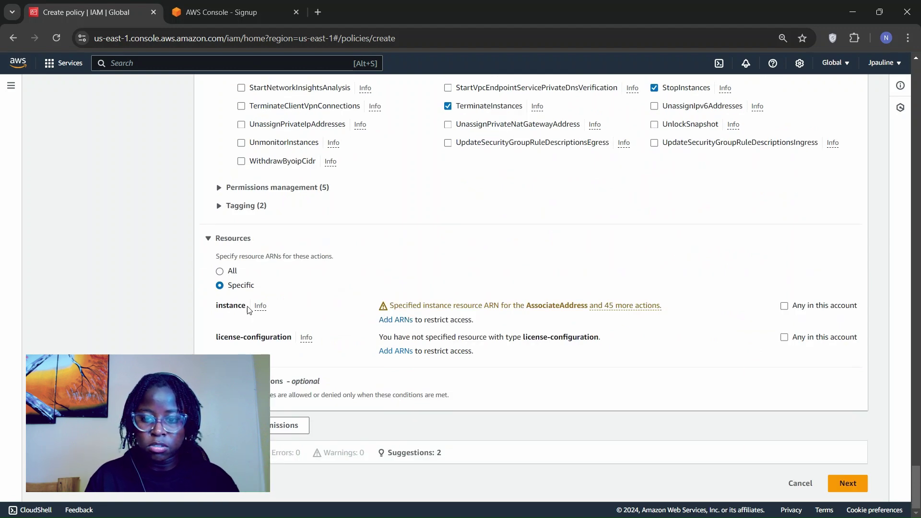
pyautogui.click(224, 274)
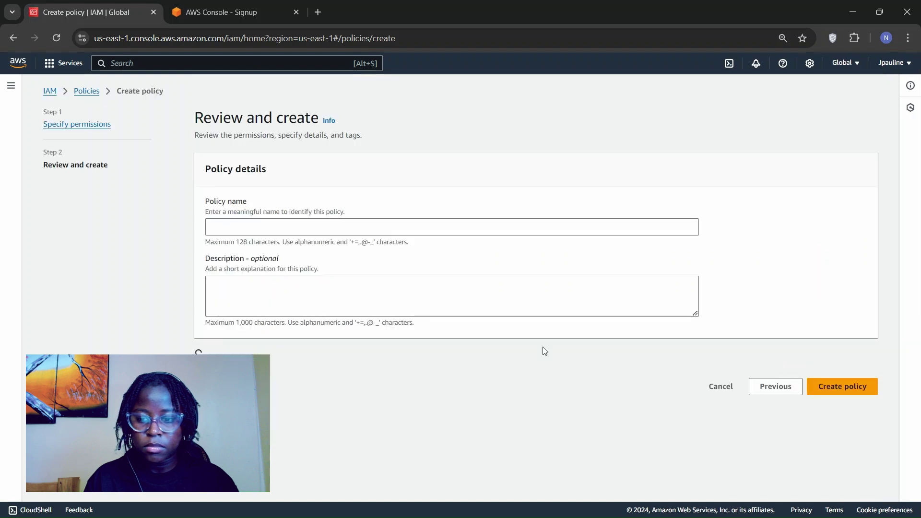
# Name the new policy EC2-cloud1-policy
pyautogui.click(379, 213)
pyautogui.write('EC2')
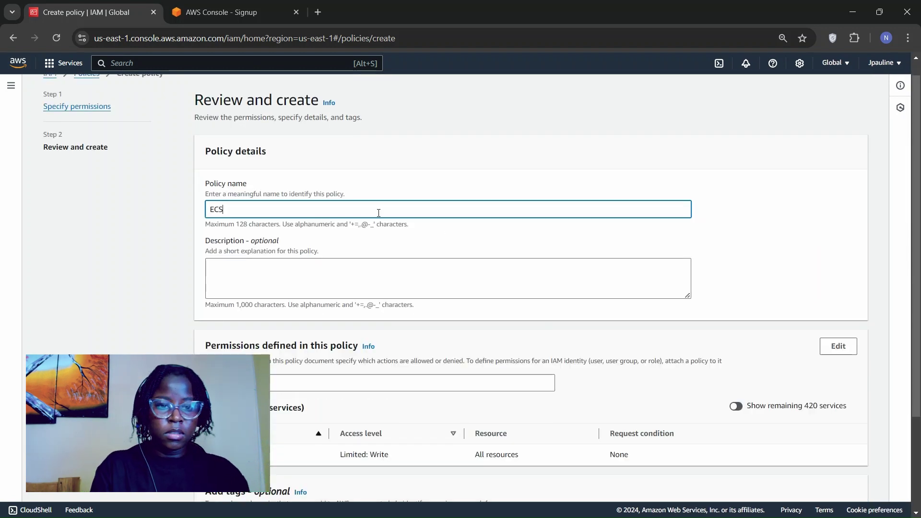
pyautogui.write('-')
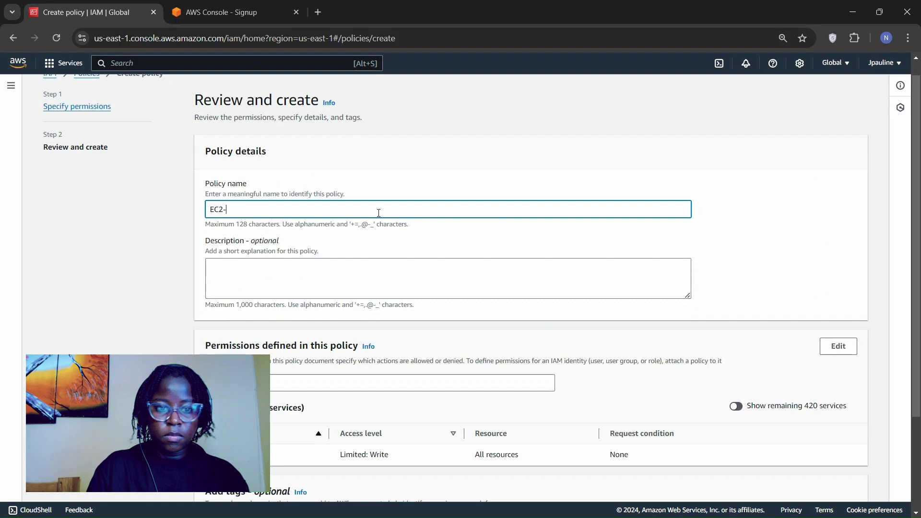
pyautogui.write('cloud1-policy')
# Describe the policy as "allows start and stop of instances" and create it
pyautogui.click(342, 268)
pyautogui.write('allows sta')
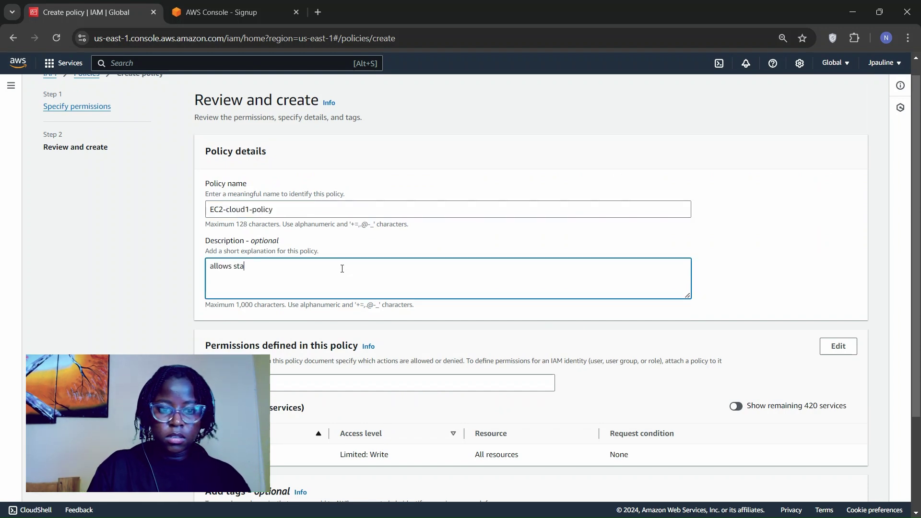
pyautogui.write('rt and cst')
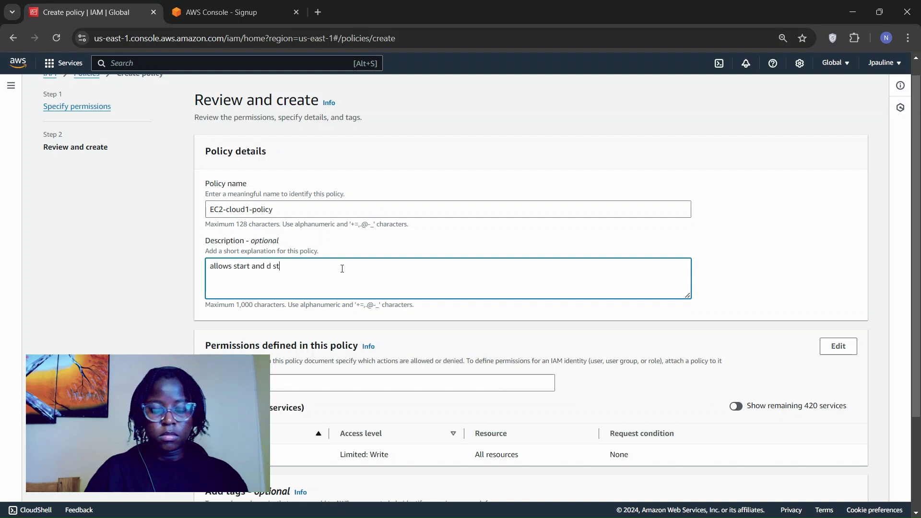
pyautogui.write('op of instances')
pyautogui.scroll(-3, 432, 287)
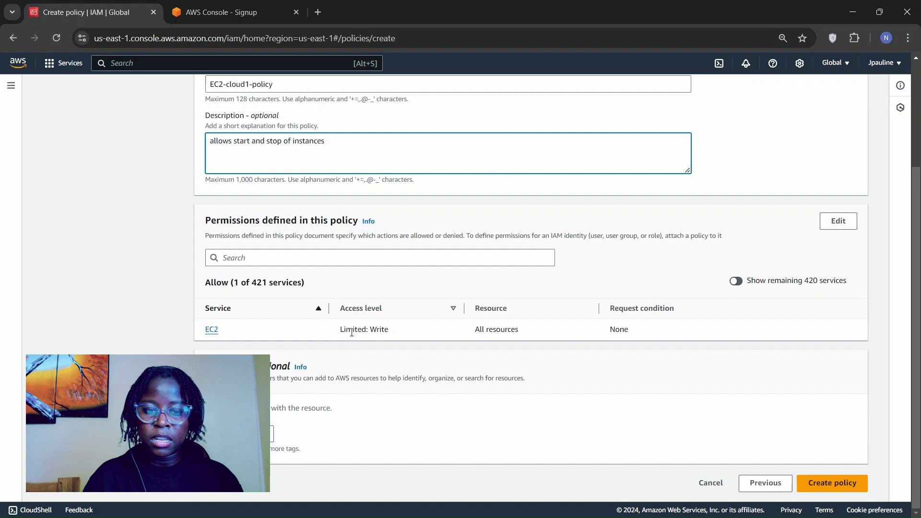
pyautogui.click(828, 485)
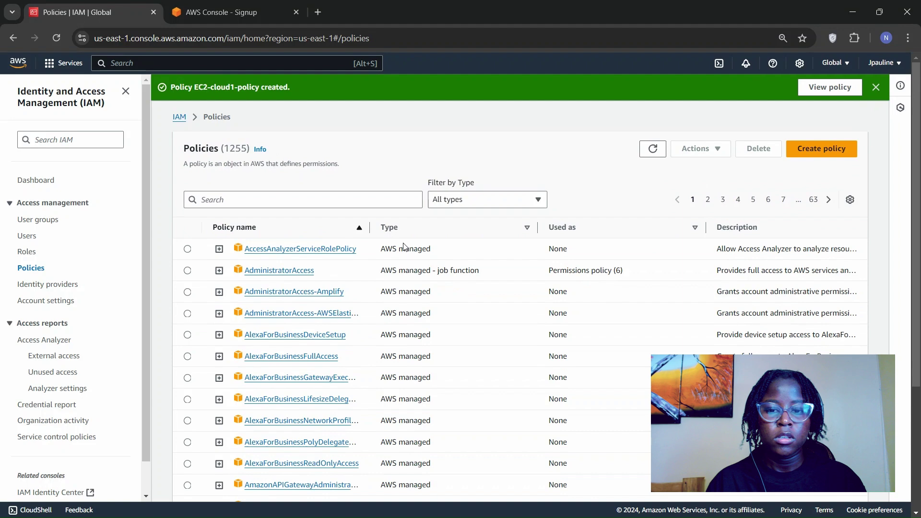
# Filter the policies to customer managed, open EC2-cloud1-policy and examine its permissions as JSON
pyautogui.click(494, 204)
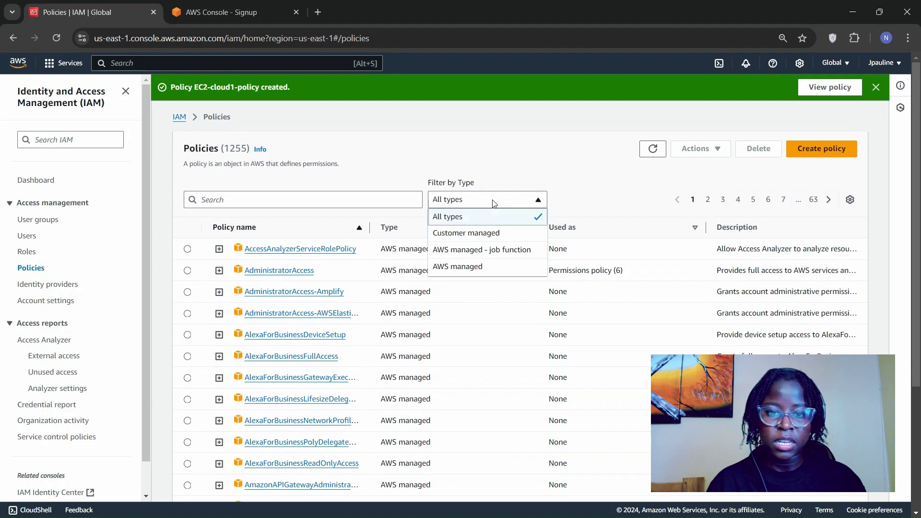
pyautogui.click(491, 240)
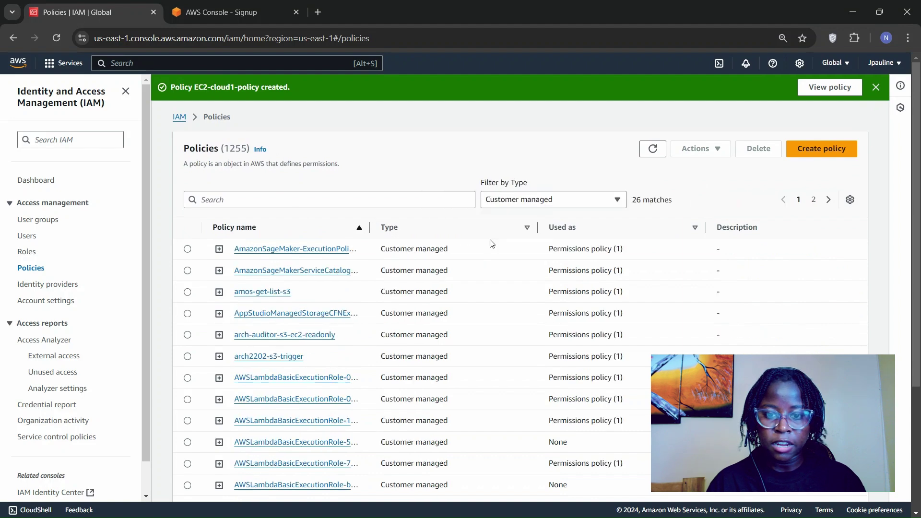
pyautogui.scroll(-3, 288, 374)
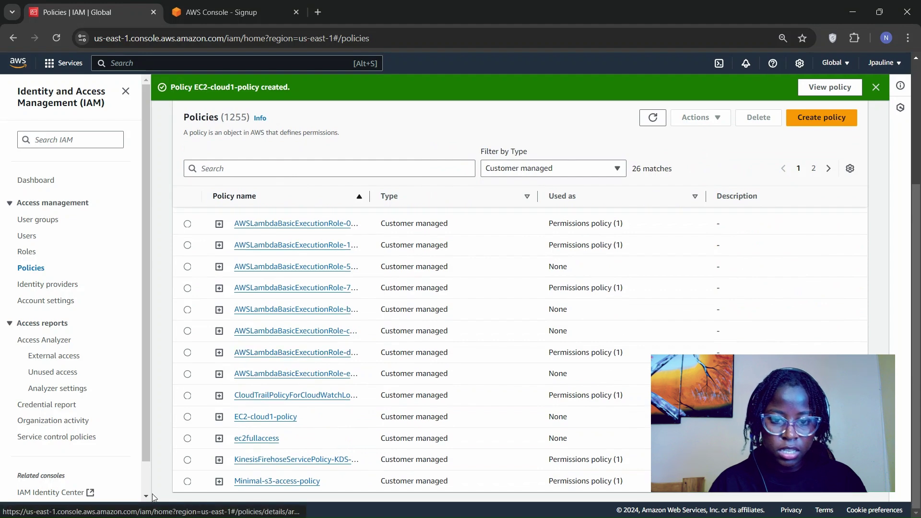
pyautogui.click(266, 416)
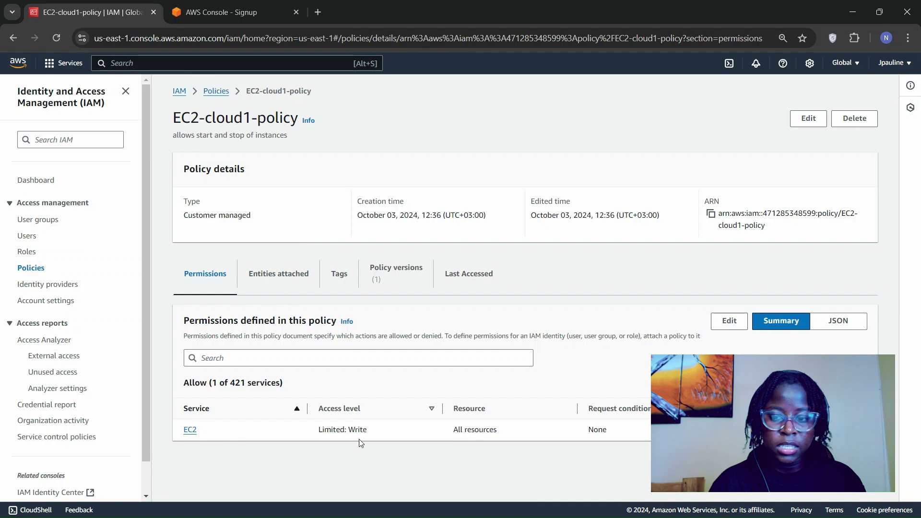
pyautogui.click(822, 331)
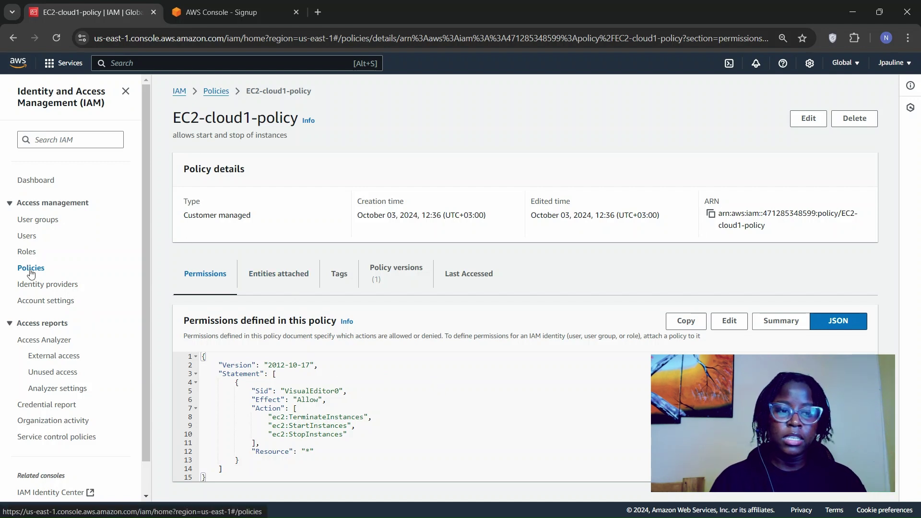
# Open the cloud1 user from the IAM users list and start adding permissions to it
pyautogui.click(27, 237)
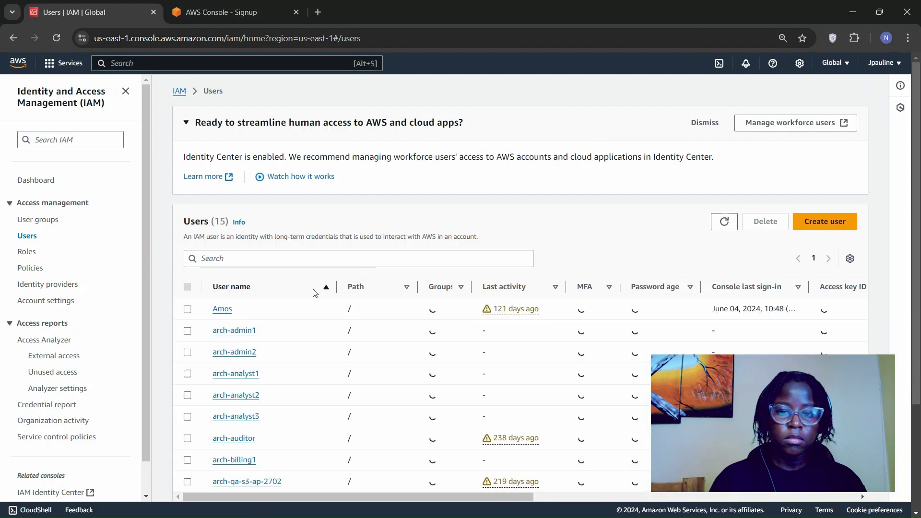
pyautogui.scroll(-3, 272, 307)
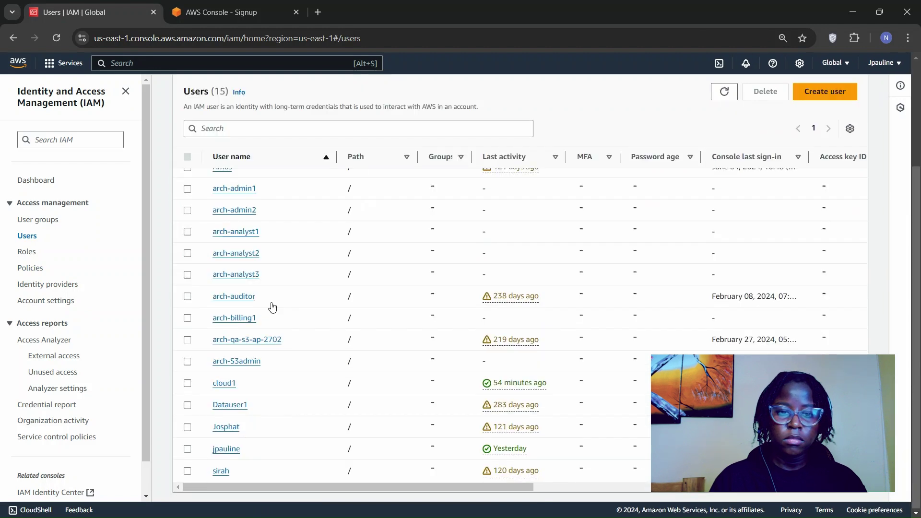
pyautogui.click(224, 384)
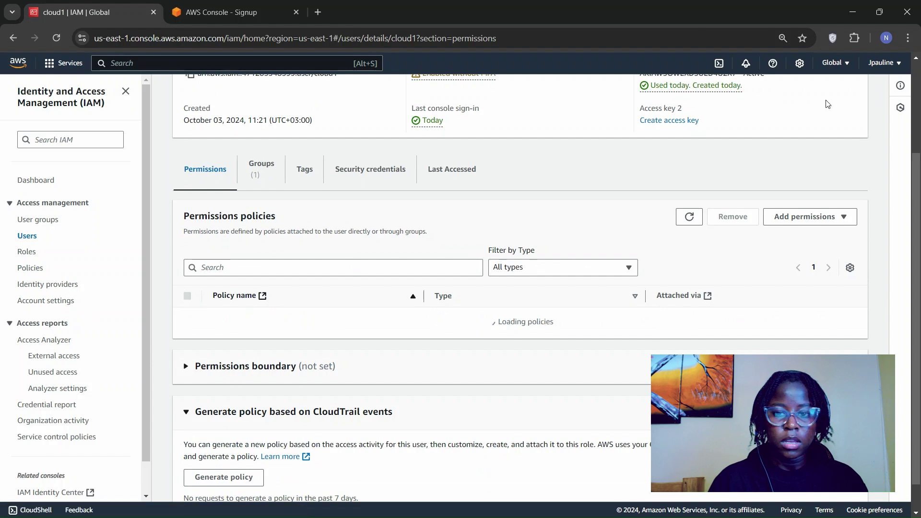
pyautogui.click(810, 216)
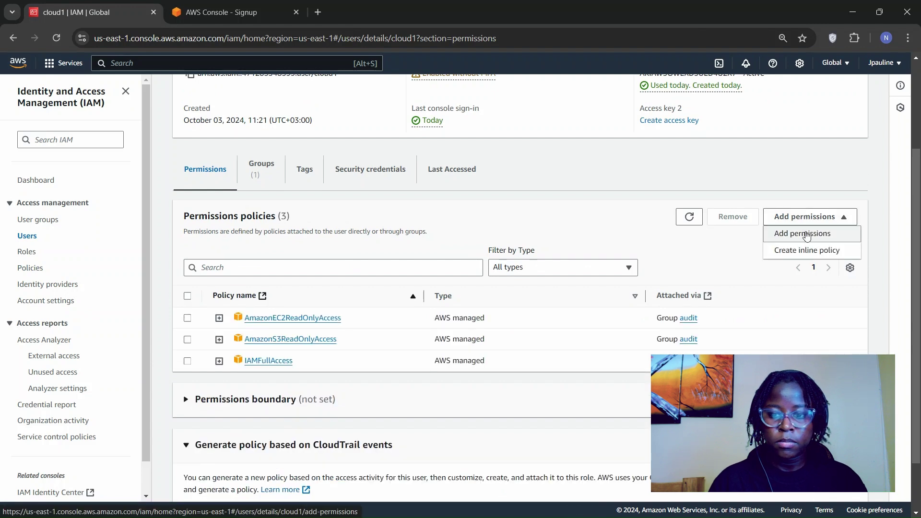
pyautogui.click(806, 234)
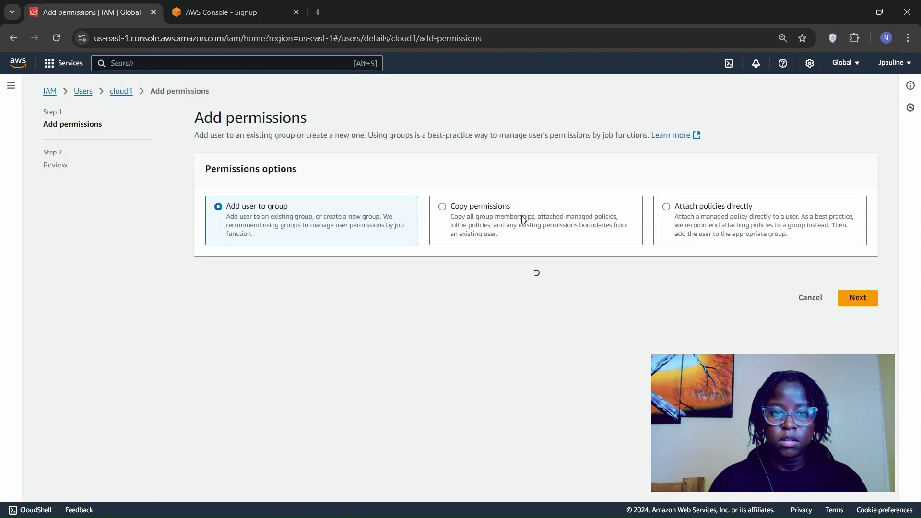
# Choose to attach policies directly, select the customer-managed EC2-cloud1-policy and continue to the review
pyautogui.click(676, 221)
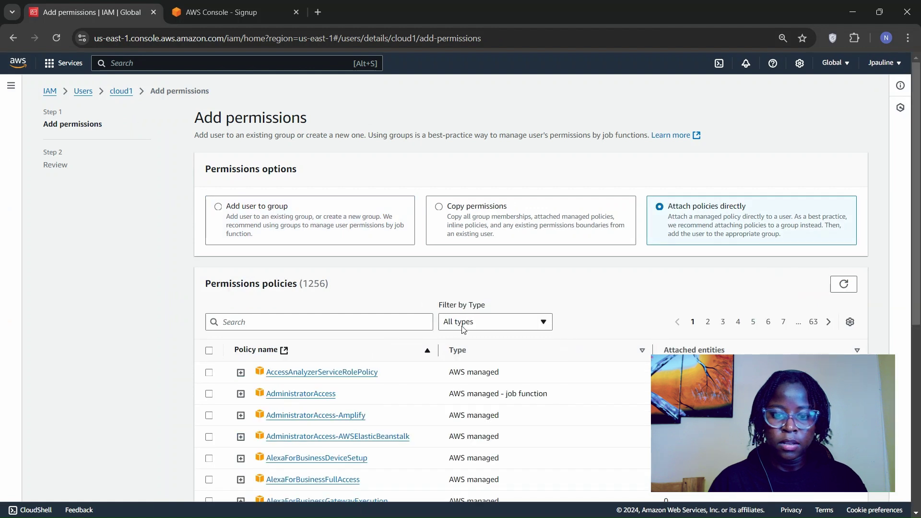
pyautogui.scroll(-7, 208, 406)
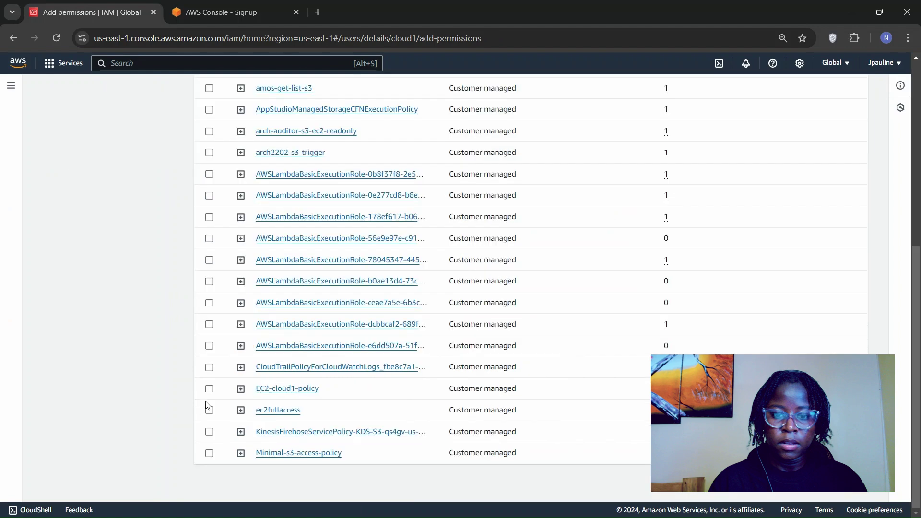
pyautogui.click(209, 389)
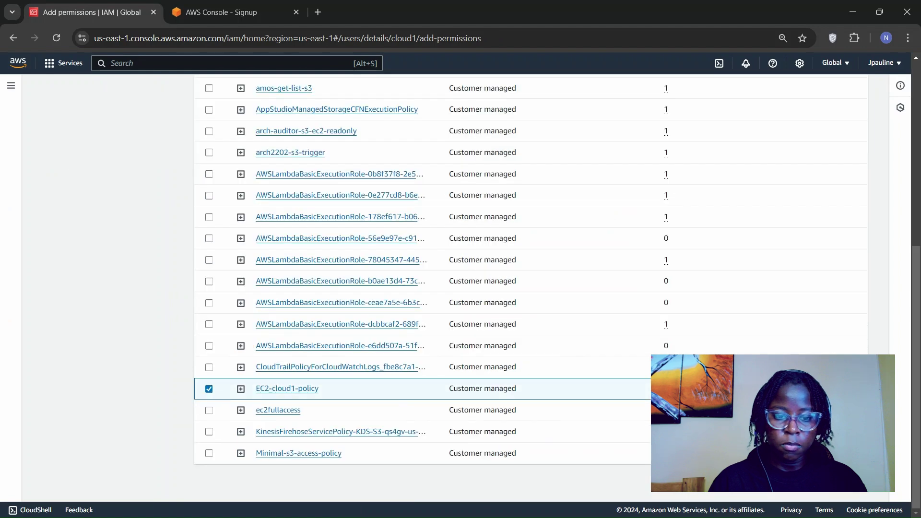
pyautogui.click(844, 482)
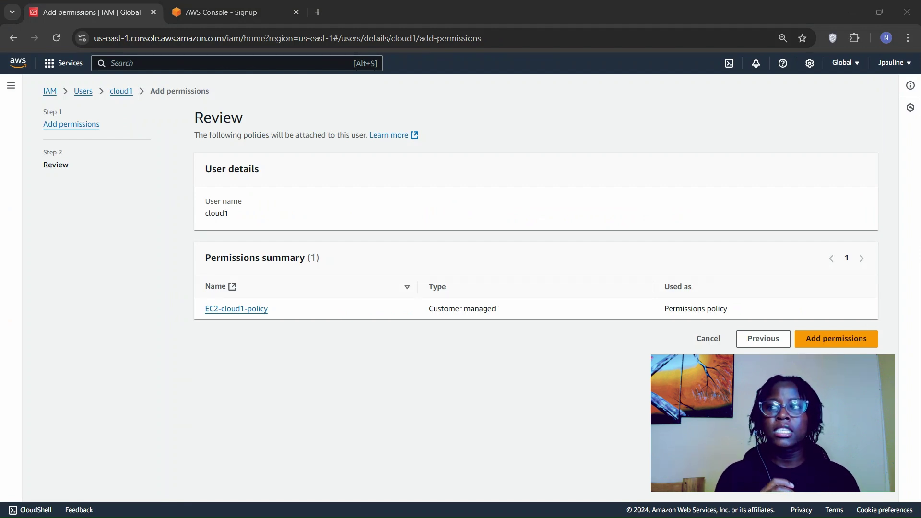
# Search the console services for s3, open S3 in a new browser tab and open the arch2602-s3 bucket
pyautogui.click(185, 61)
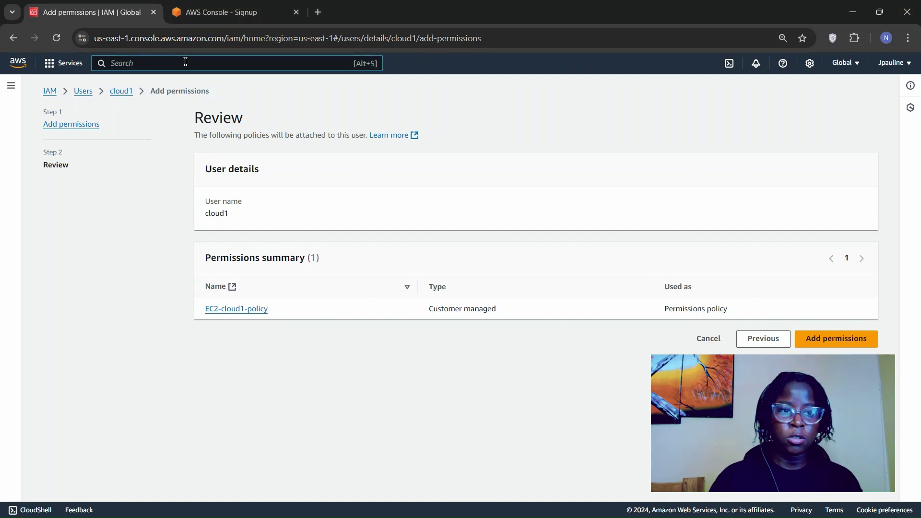
pyautogui.write('s3')
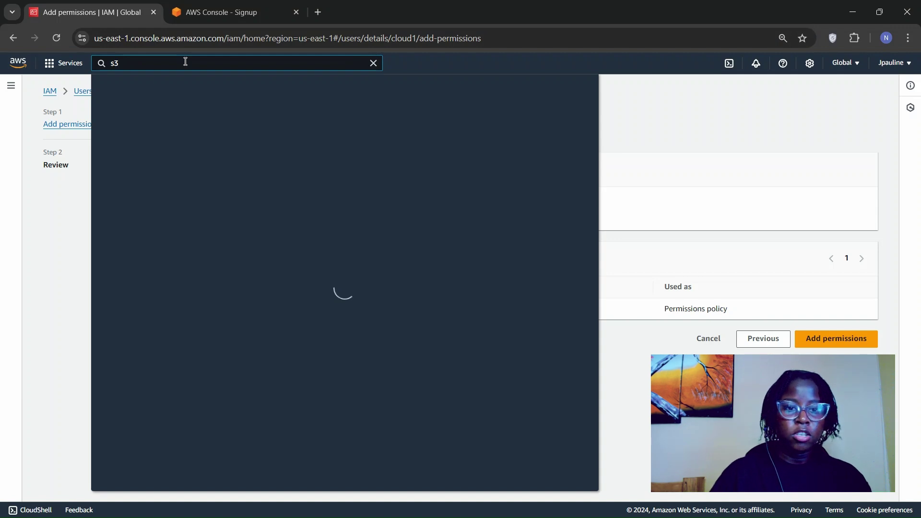
pyautogui.rightClick(262, 146)
pyautogui.click(298, 157)
pyautogui.click(219, 13)
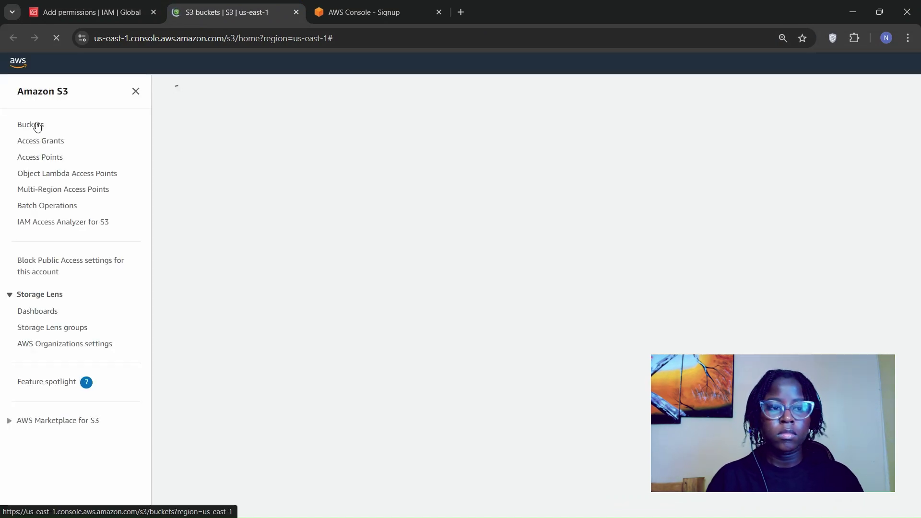
pyautogui.scroll(-3, 329, 349)
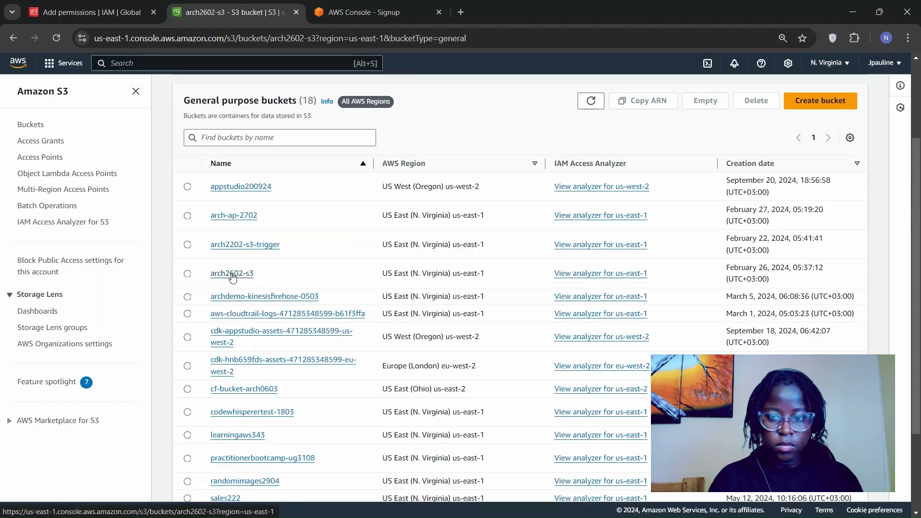
pyautogui.click(233, 271)
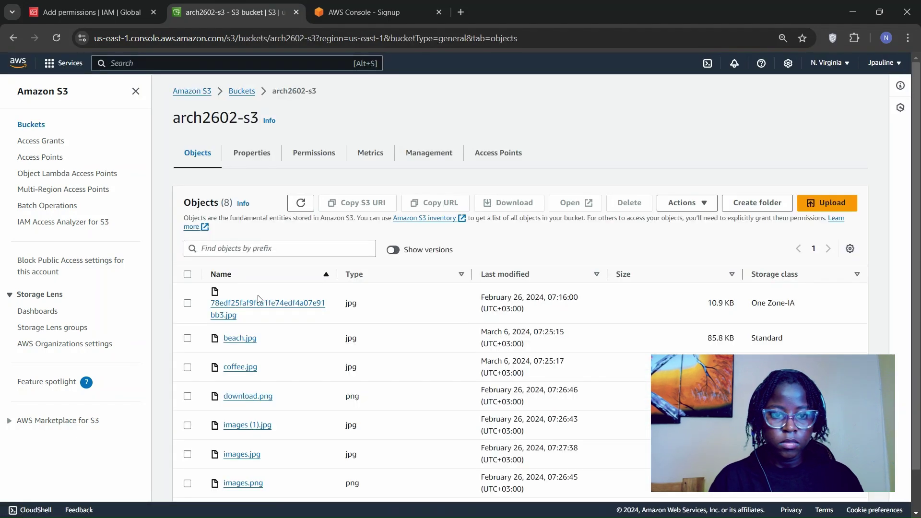
# View the arch2602-s3 bucket's properties, and bring up the JSON bucket policy in its permissions
pyautogui.click(244, 157)
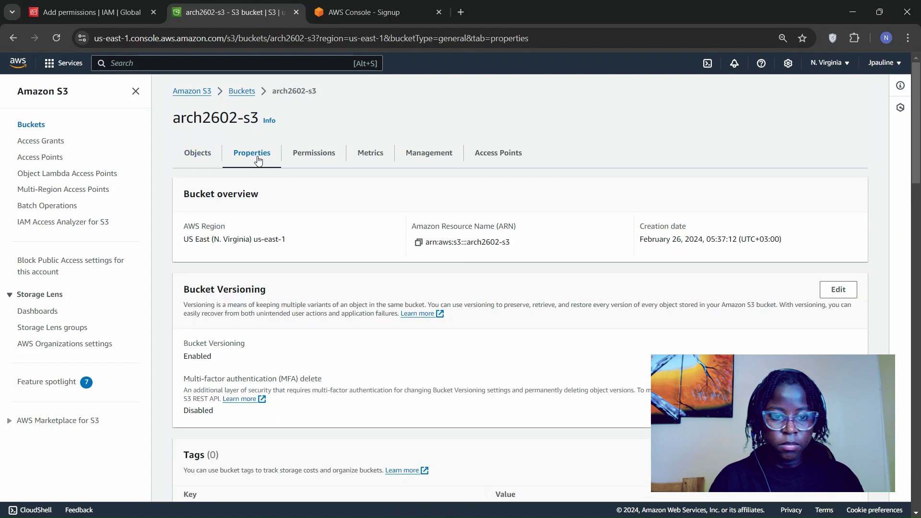
pyautogui.click(313, 164)
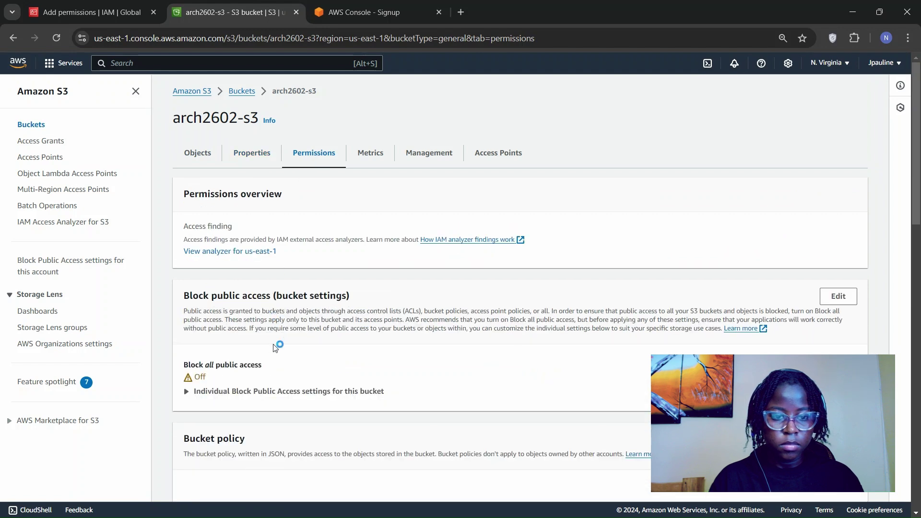
pyautogui.scroll(-6, 275, 347)
pyautogui.scroll(1, 268, 312)
pyautogui.scroll(-2, 265, 280)
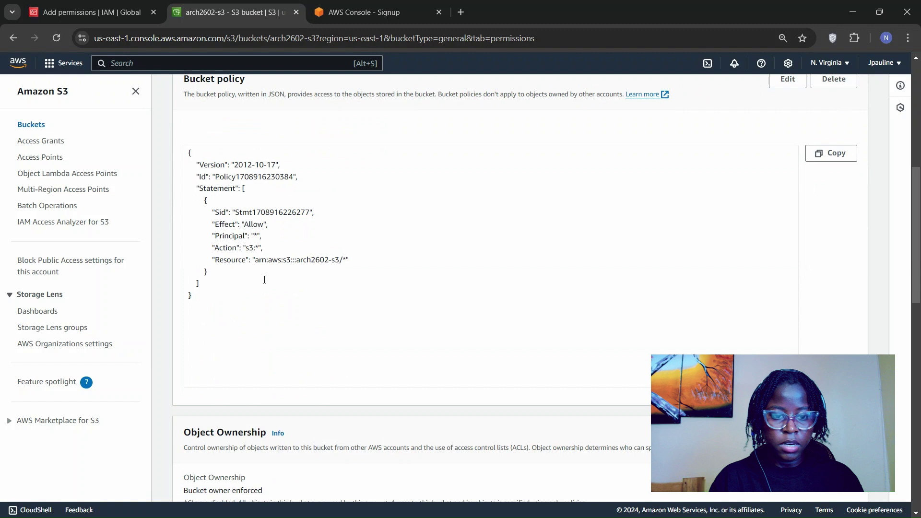
pyautogui.click(204, 168)
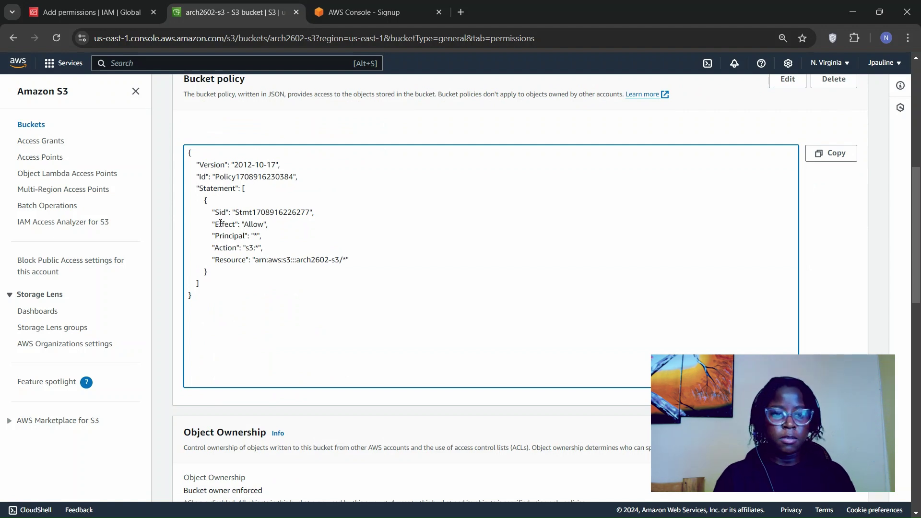
# Examine the Principal element of the bucket policy statement, along with its Effect, Action and Resource entries
pyautogui.moveTo(215, 235); pyautogui.dragTo(263, 237)
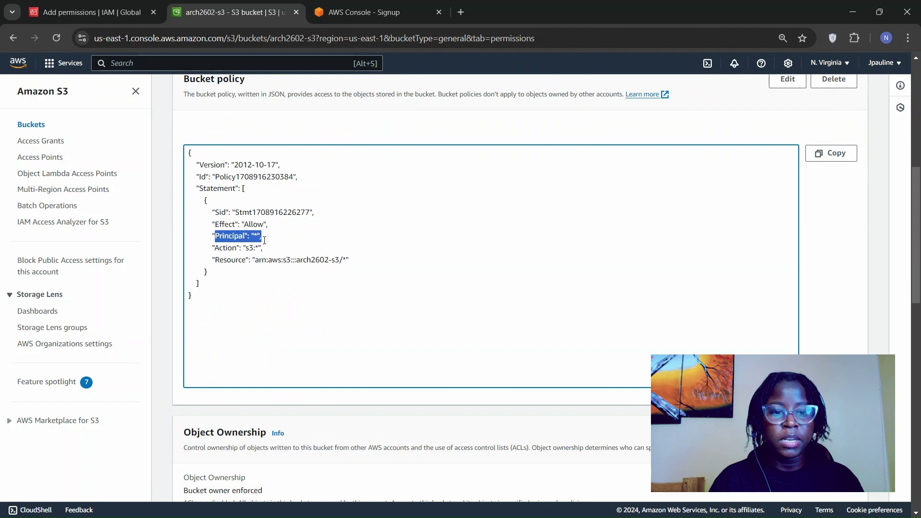
pyautogui.click(292, 246)
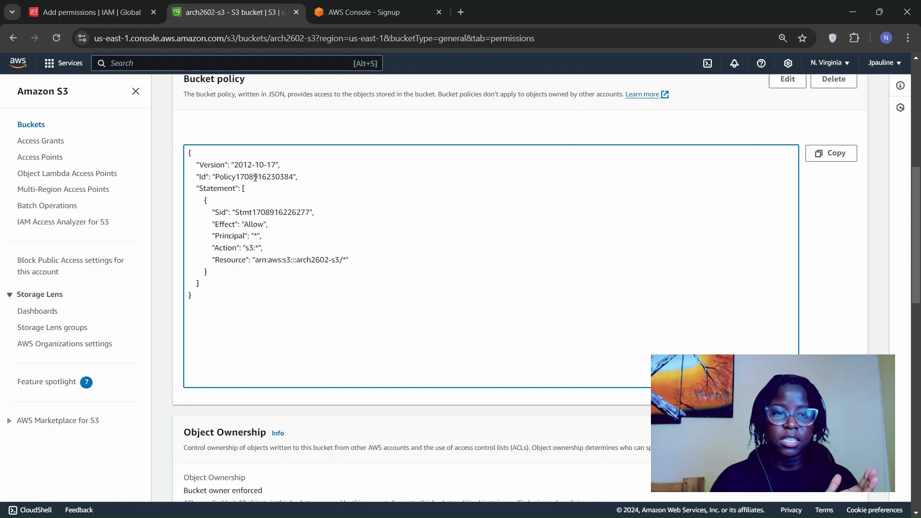
pyautogui.moveTo(243, 224); pyautogui.dragTo(333, 266)
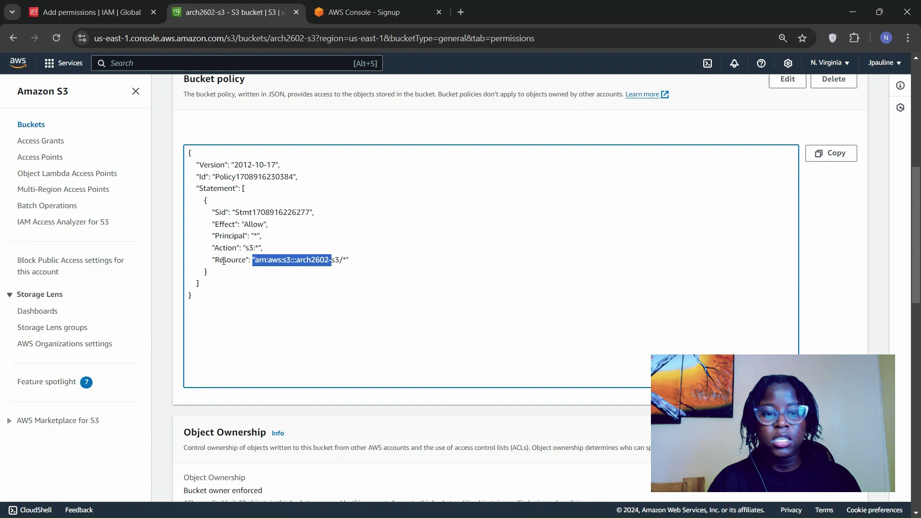
pyautogui.moveTo(214, 236); pyautogui.dragTo(261, 241)
pyautogui.click(261, 241)
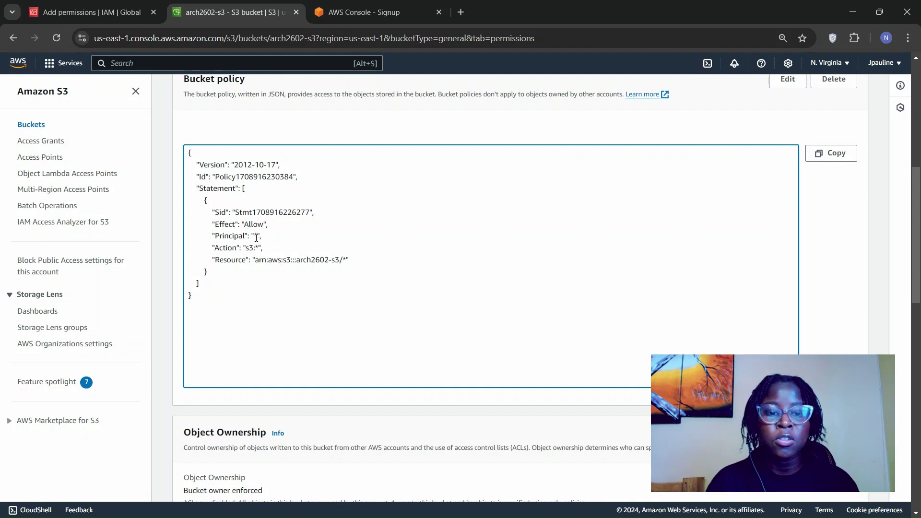
pyautogui.doubleClick(256, 237)
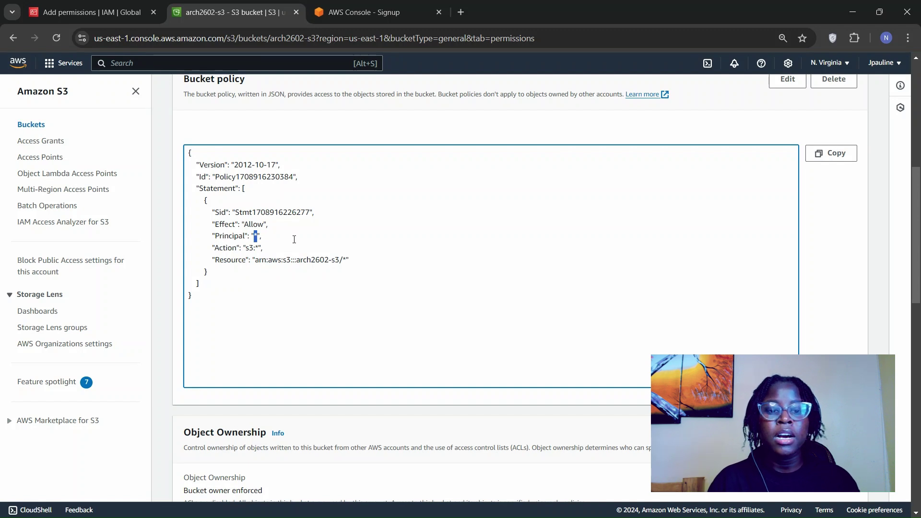
pyautogui.moveTo(262, 236); pyautogui.dragTo(212, 240)
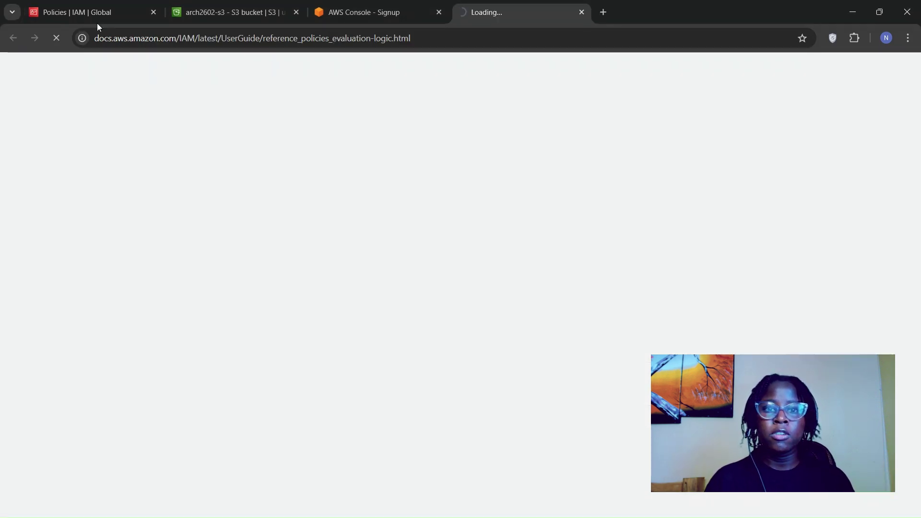
# Bring up the policy evaluation logic page of the AWS IAM User Guide in its own browser tab
pyautogui.click(421, 40)
pyautogui.click(421, 40)
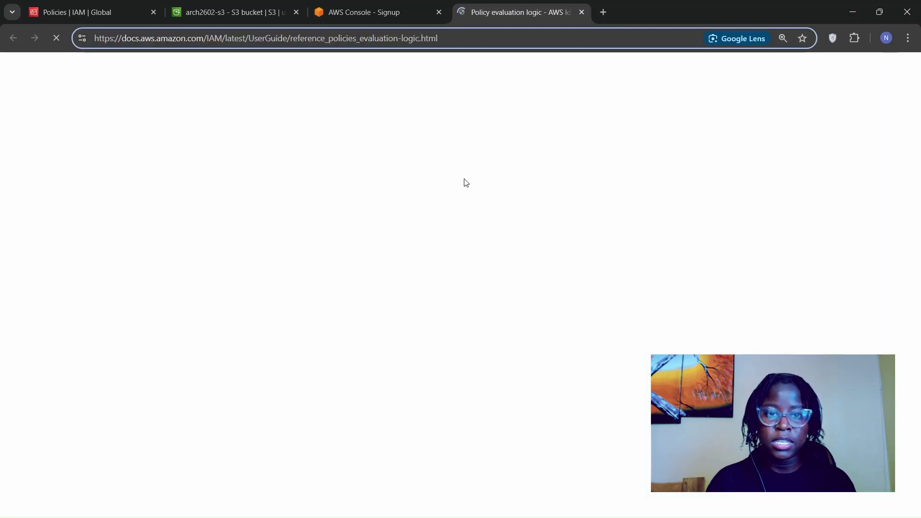